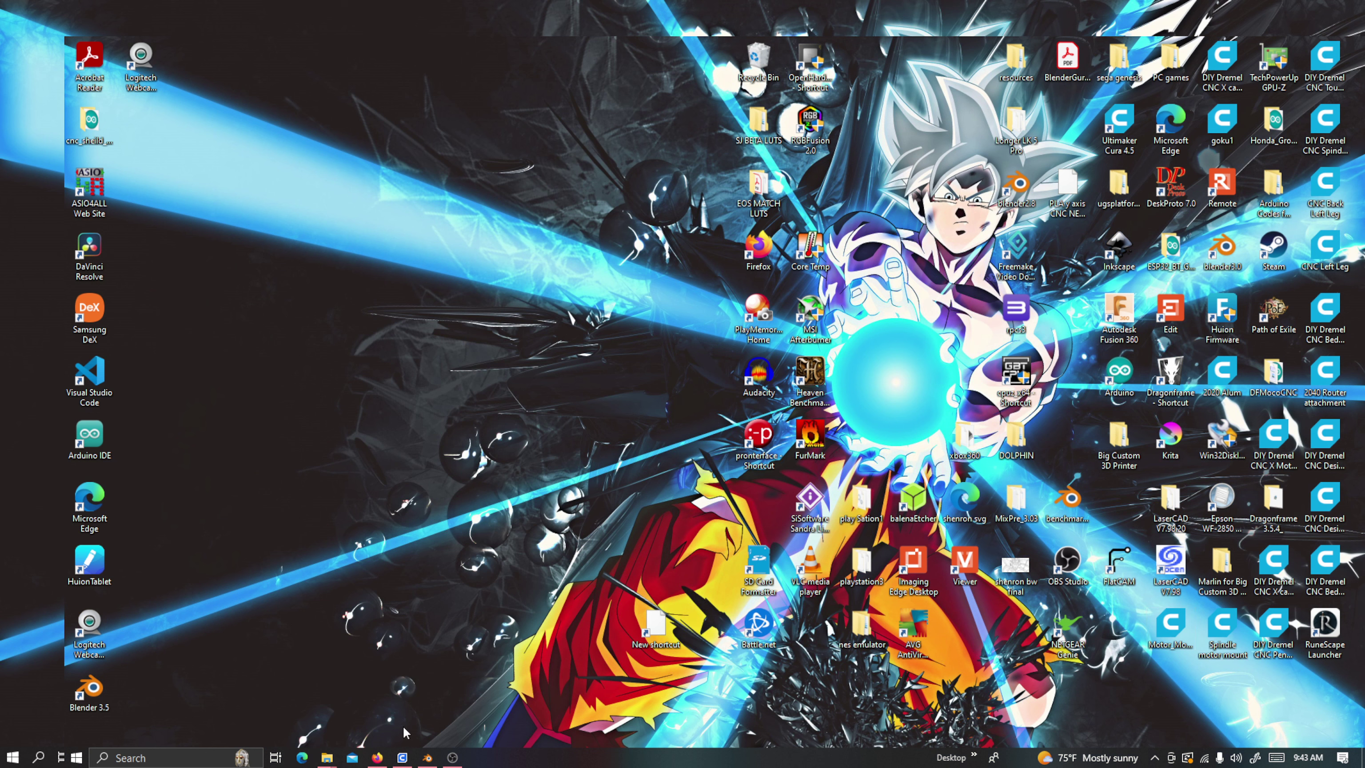
Switch to the Firefox browser window showing the Google home page.
{"action": "mouse_move", "coordinate": [375, 760]}
{"action": "left_click", "coordinate": [376, 758]}
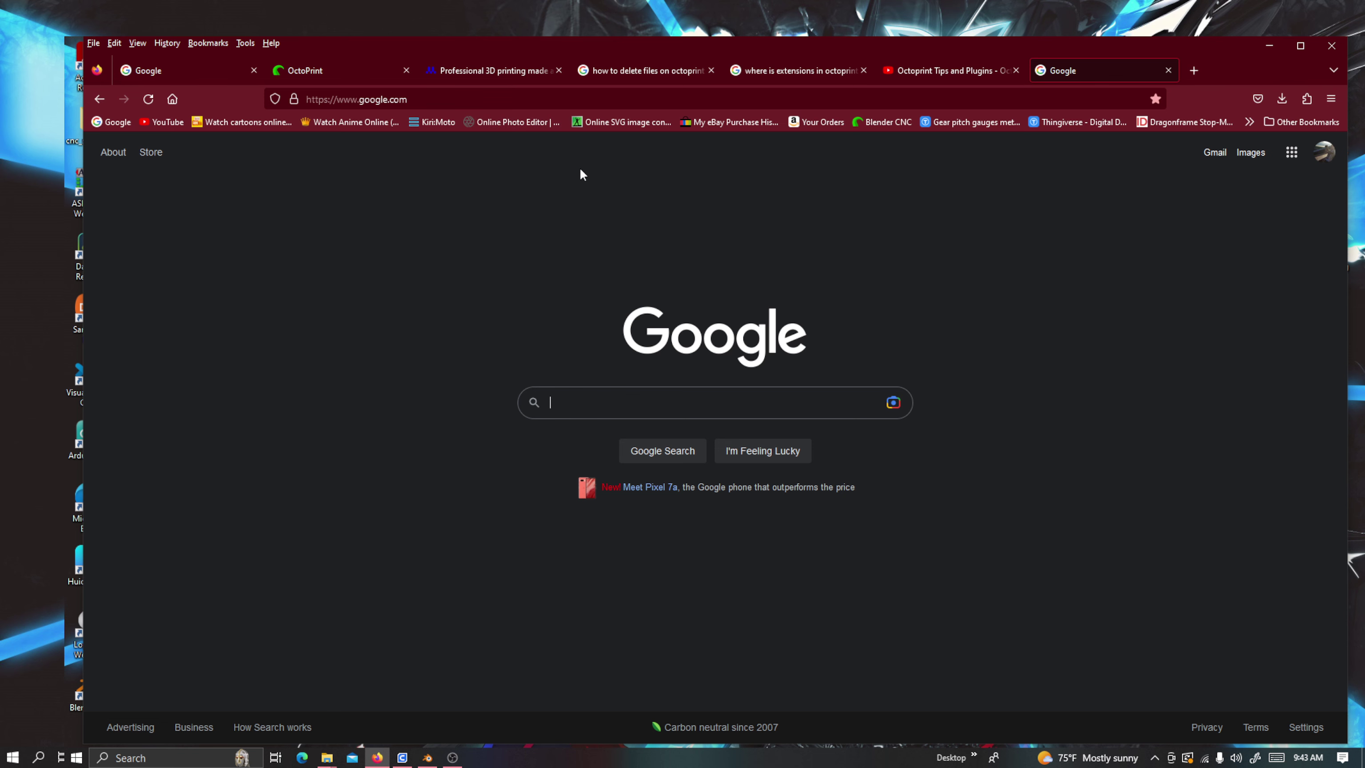
{"action": "left_click", "coordinate": [179, 729]}
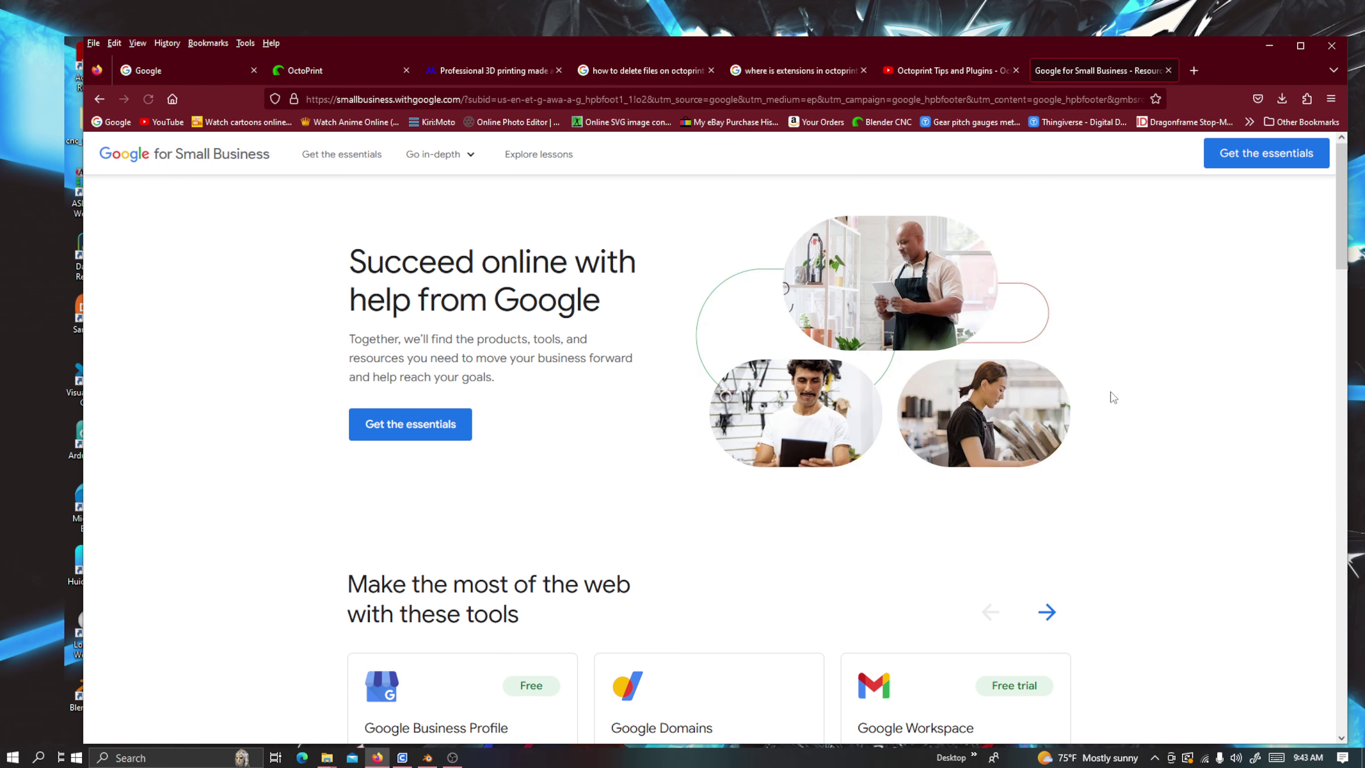
{"action": "key", "text": "alt+Left"}
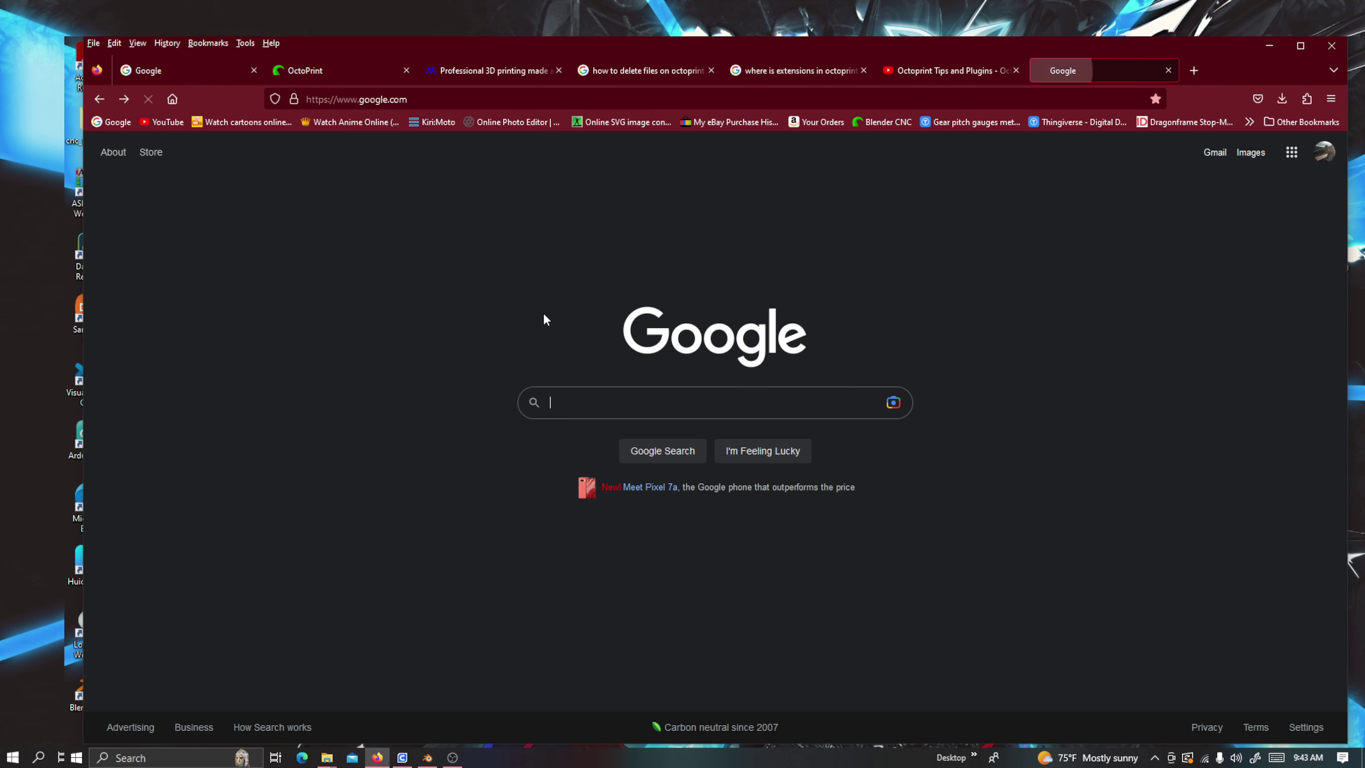
{"action": "left_click", "coordinate": [148, 758]}
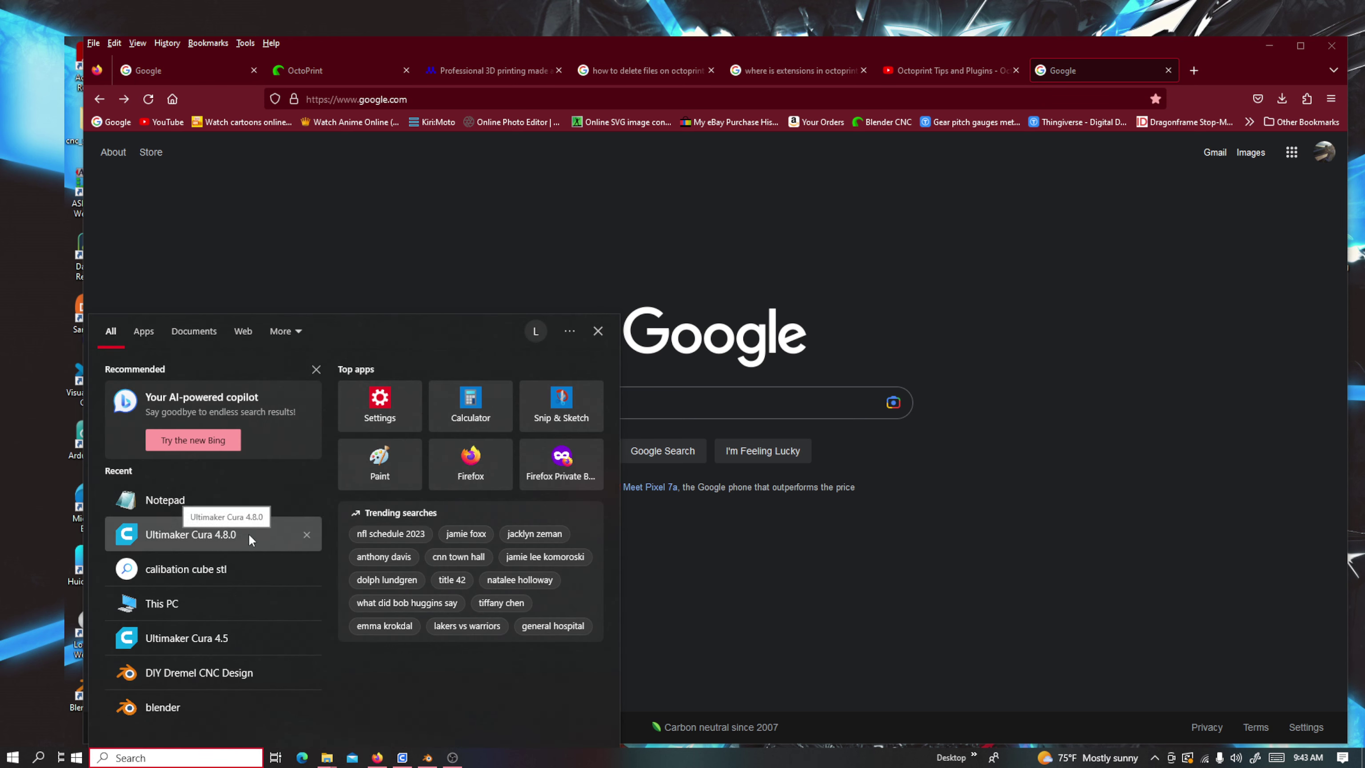
{"action": "left_click", "coordinate": [994, 560]}
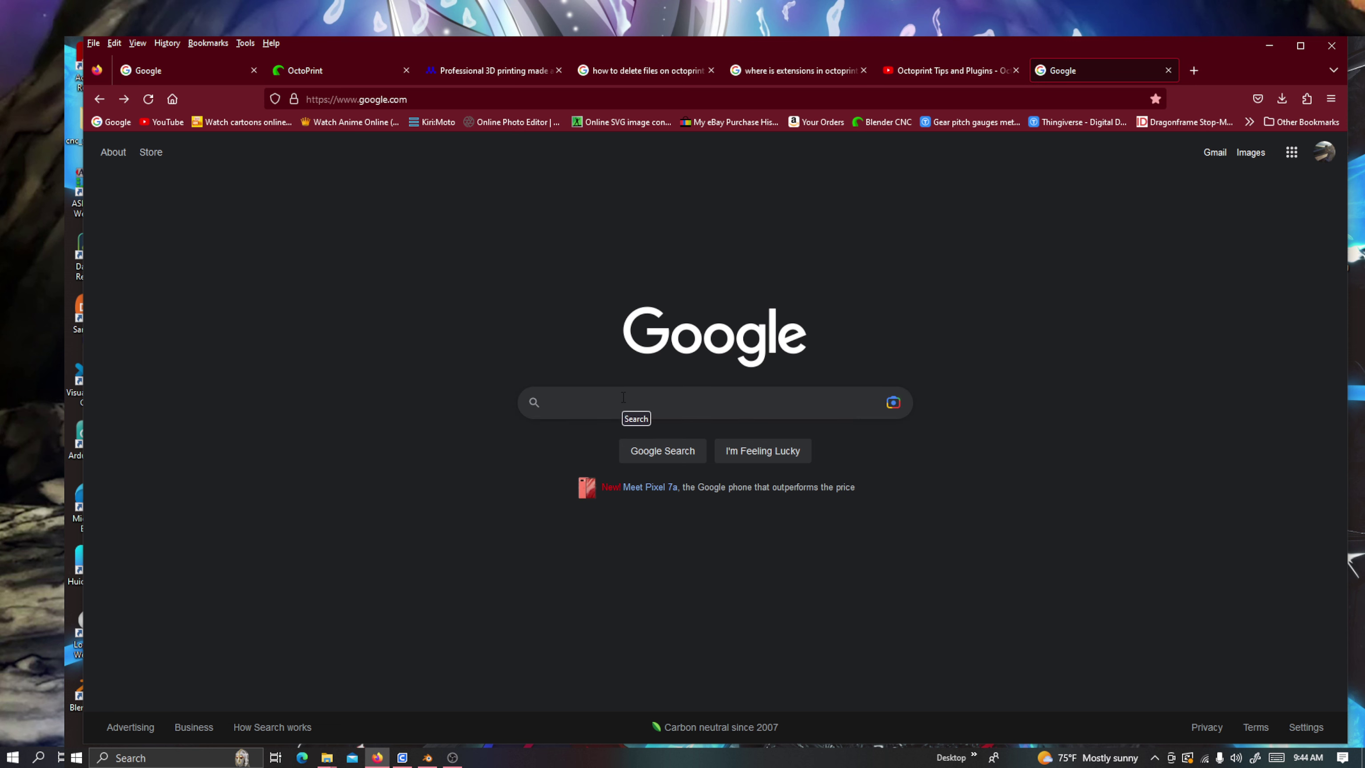
Search Google for "ultimaker cura download" and open the UltiMaker Cura software page on ultimaker.com.
{"action": "left_click", "coordinate": [697, 396]}
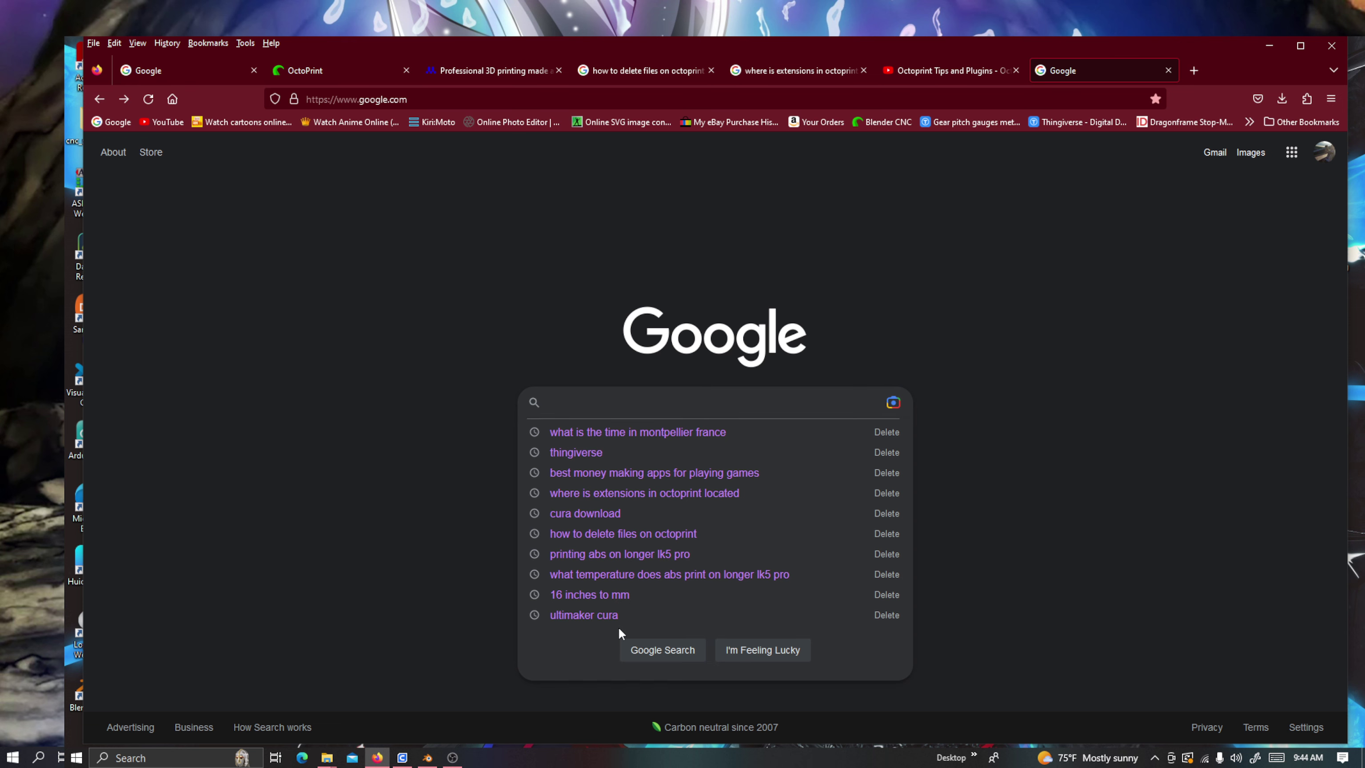
{"action": "left_click", "coordinate": [630, 613]}
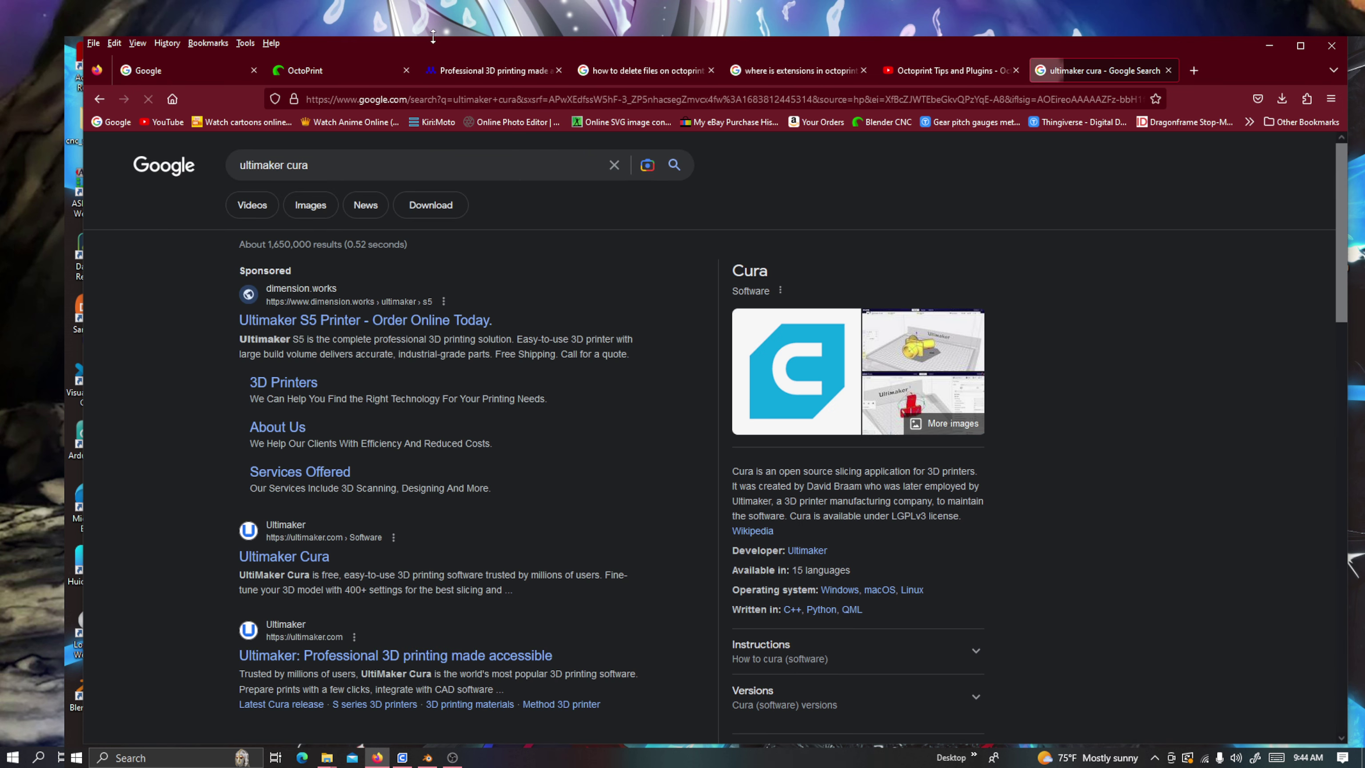
{"action": "left_click", "coordinate": [352, 164]}
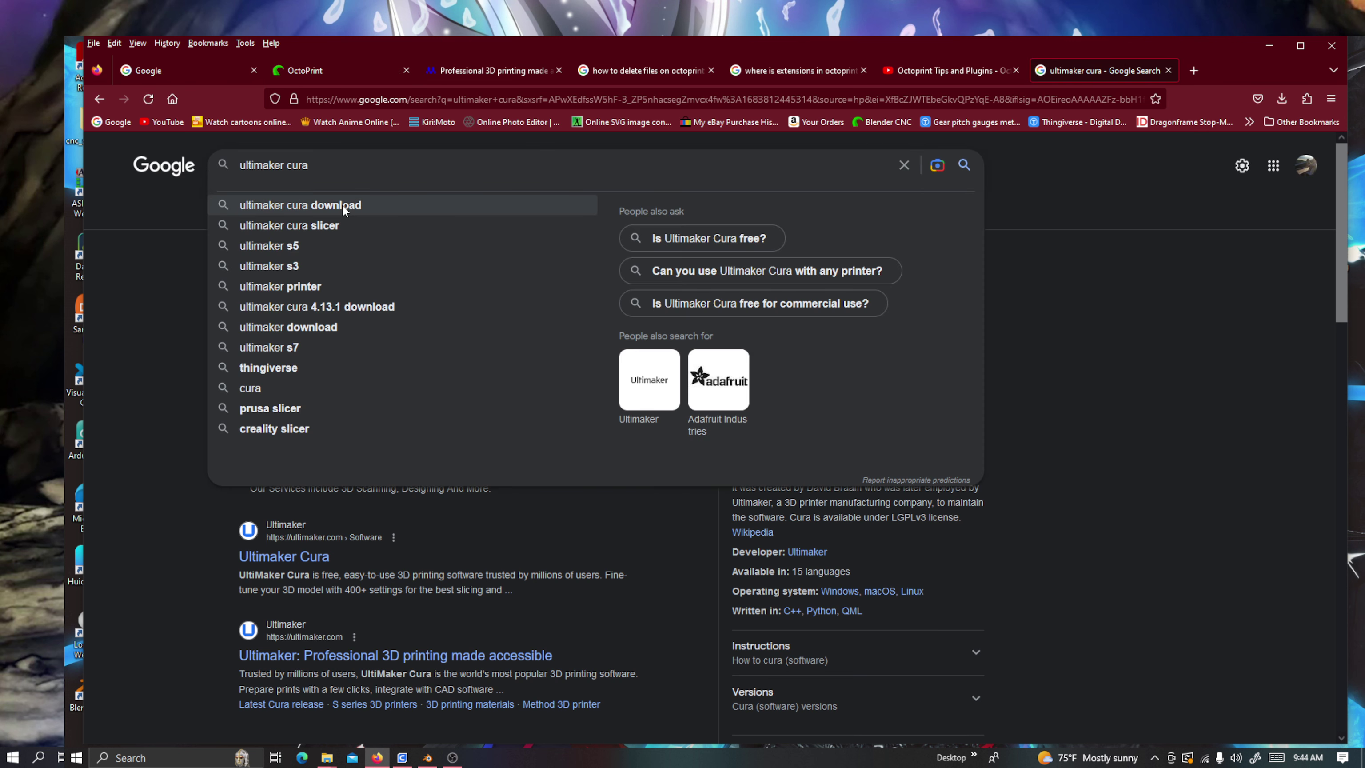
{"action": "left_click", "coordinate": [358, 199]}
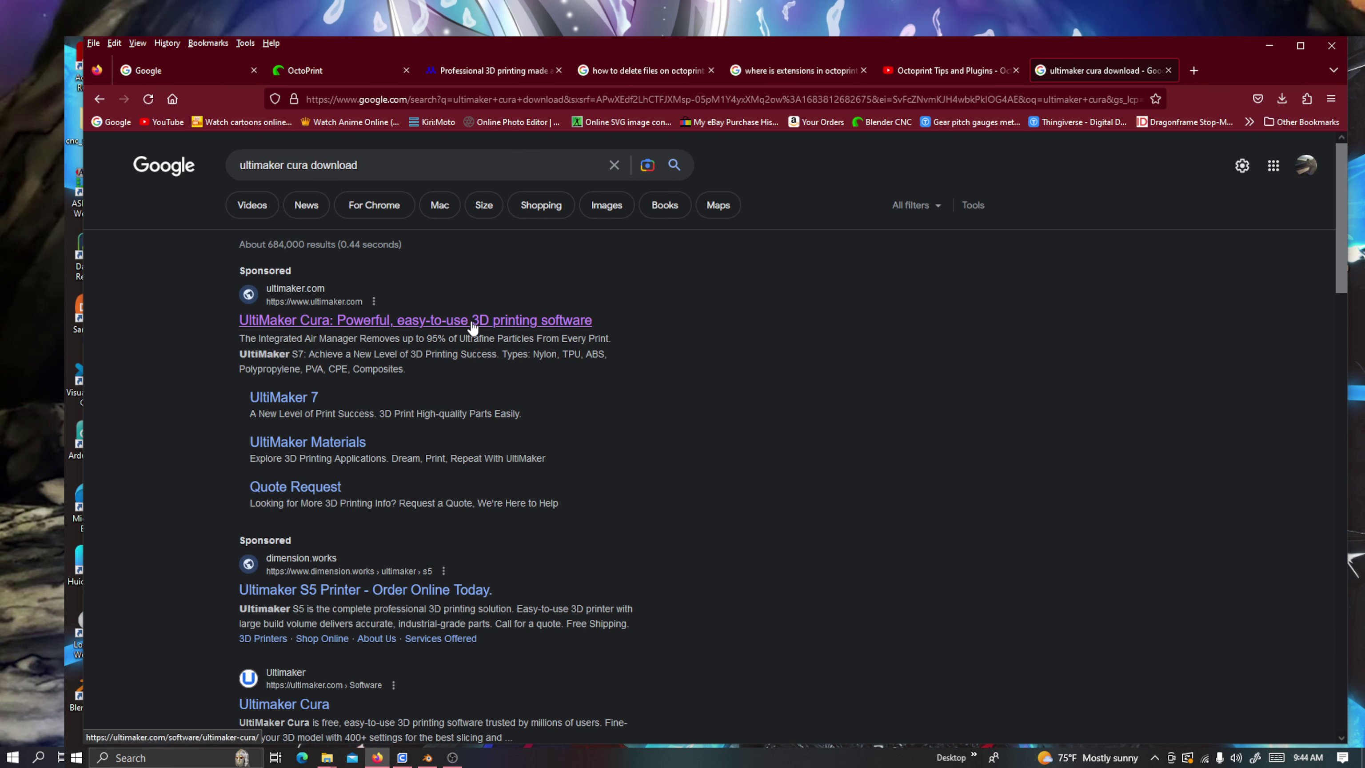
{"action": "left_click", "coordinate": [536, 333]}
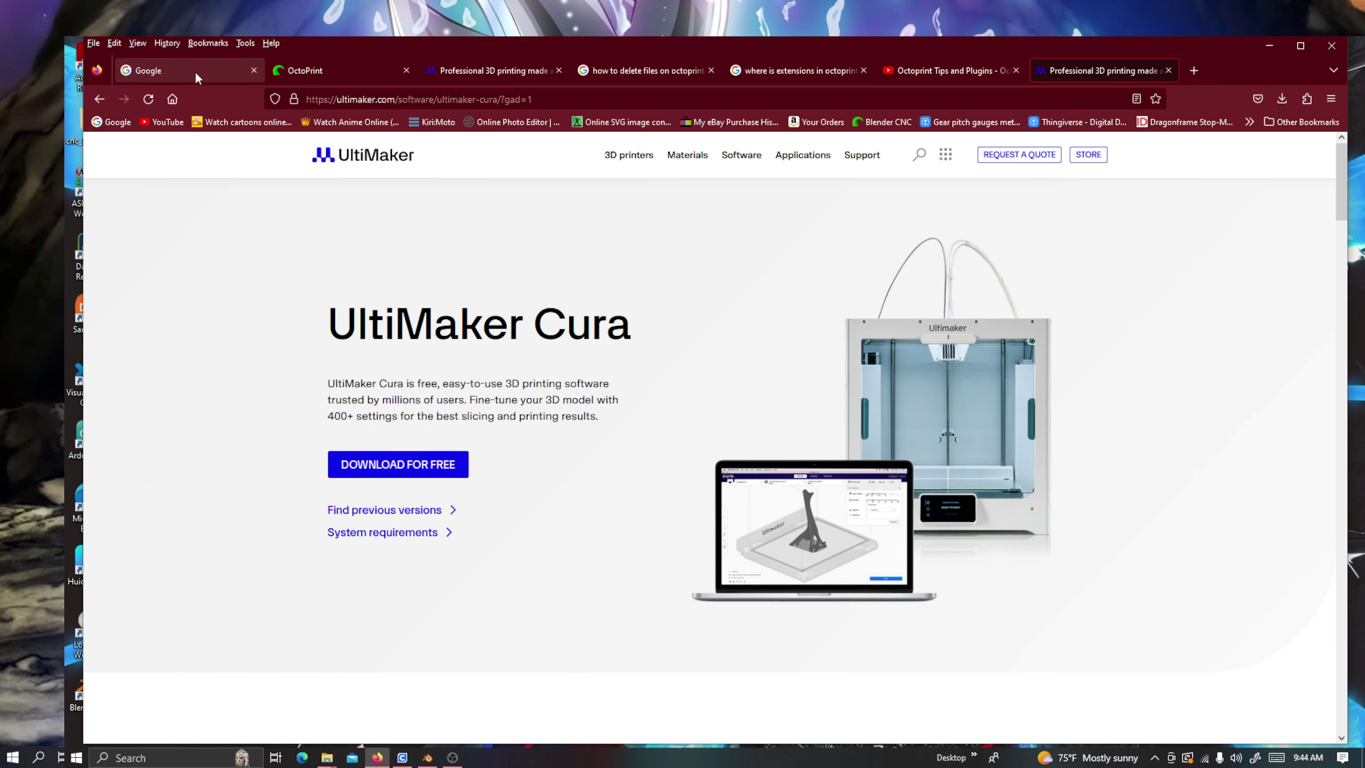
Switch to the Cura page listing the operating systems and check the UltiMaker-Cura-5.3.1-win64(1).exe installer in its download folder.
{"action": "left_click", "coordinate": [194, 70]}
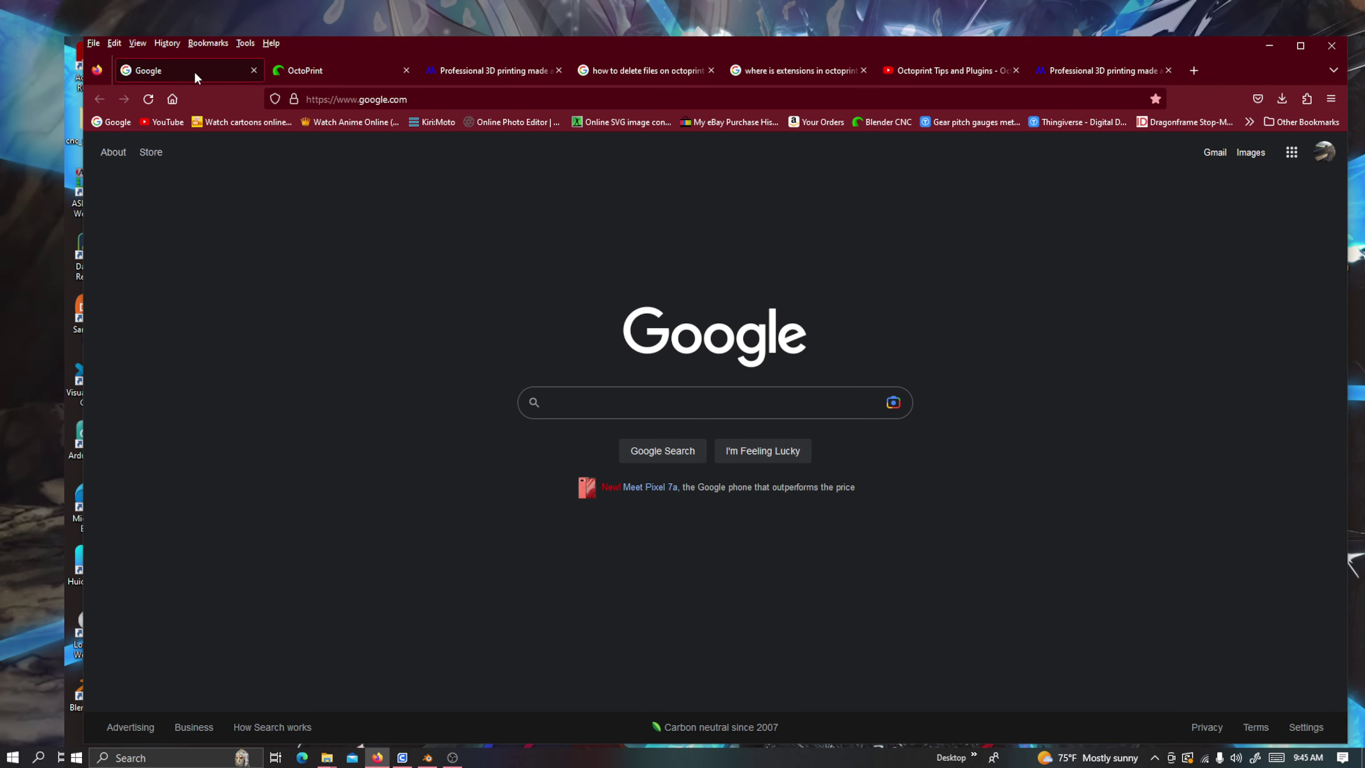
{"action": "left_click", "coordinate": [478, 74]}
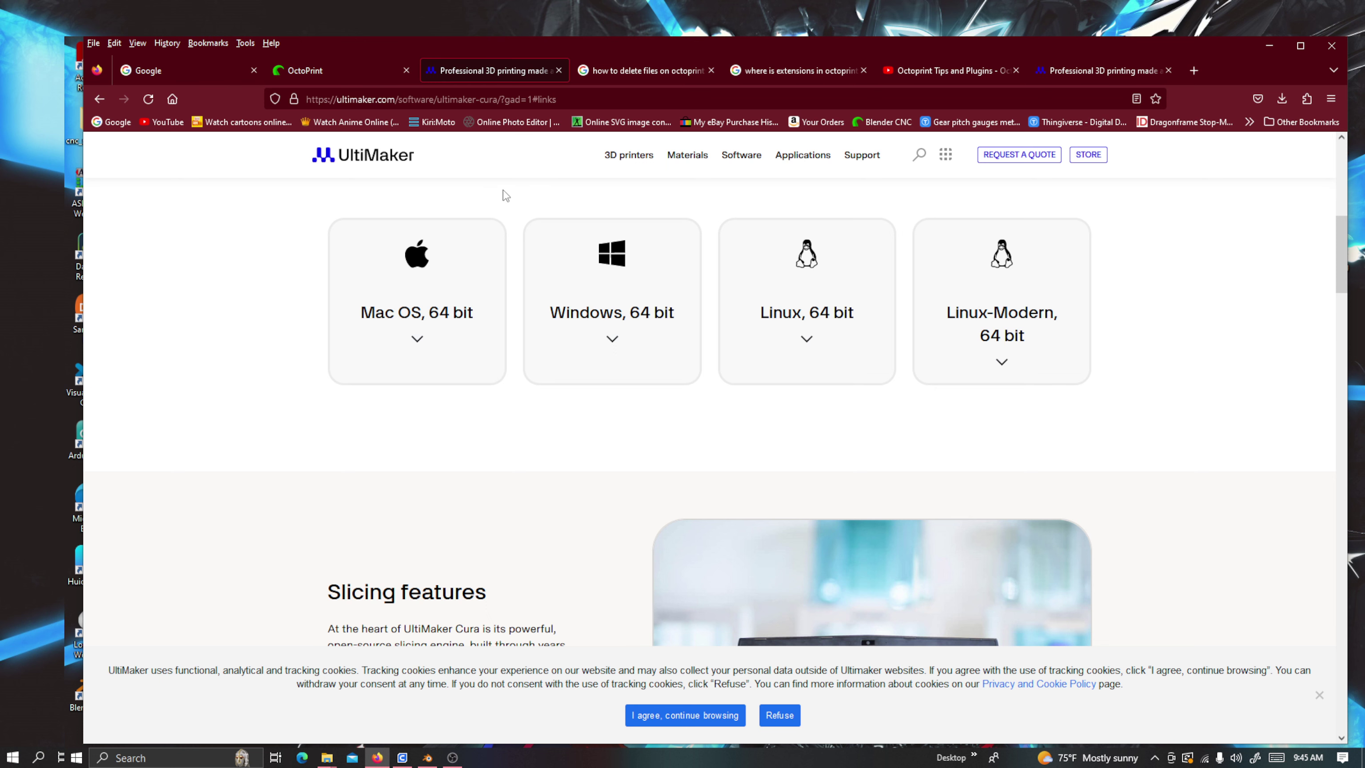
{"action": "left_click", "coordinate": [1281, 100]}
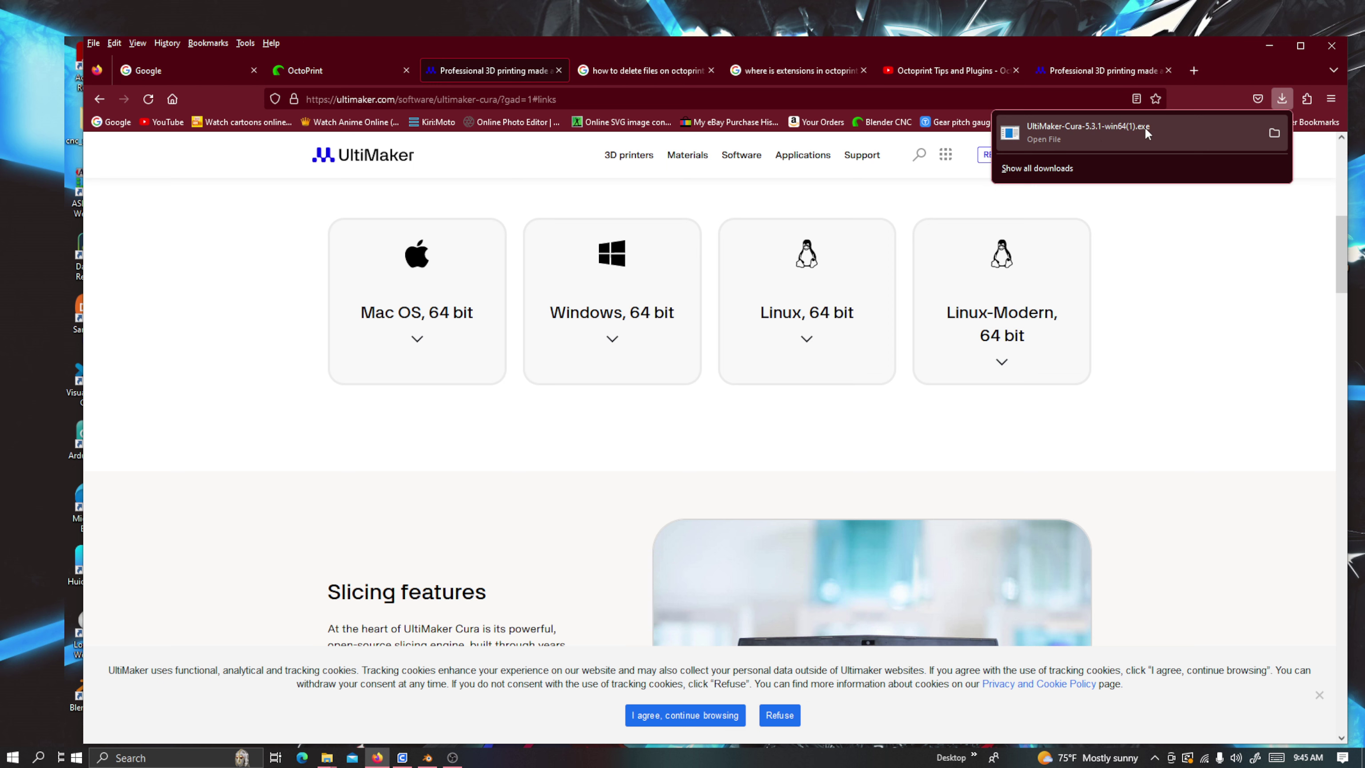
{"action": "left_click", "coordinate": [1277, 303]}
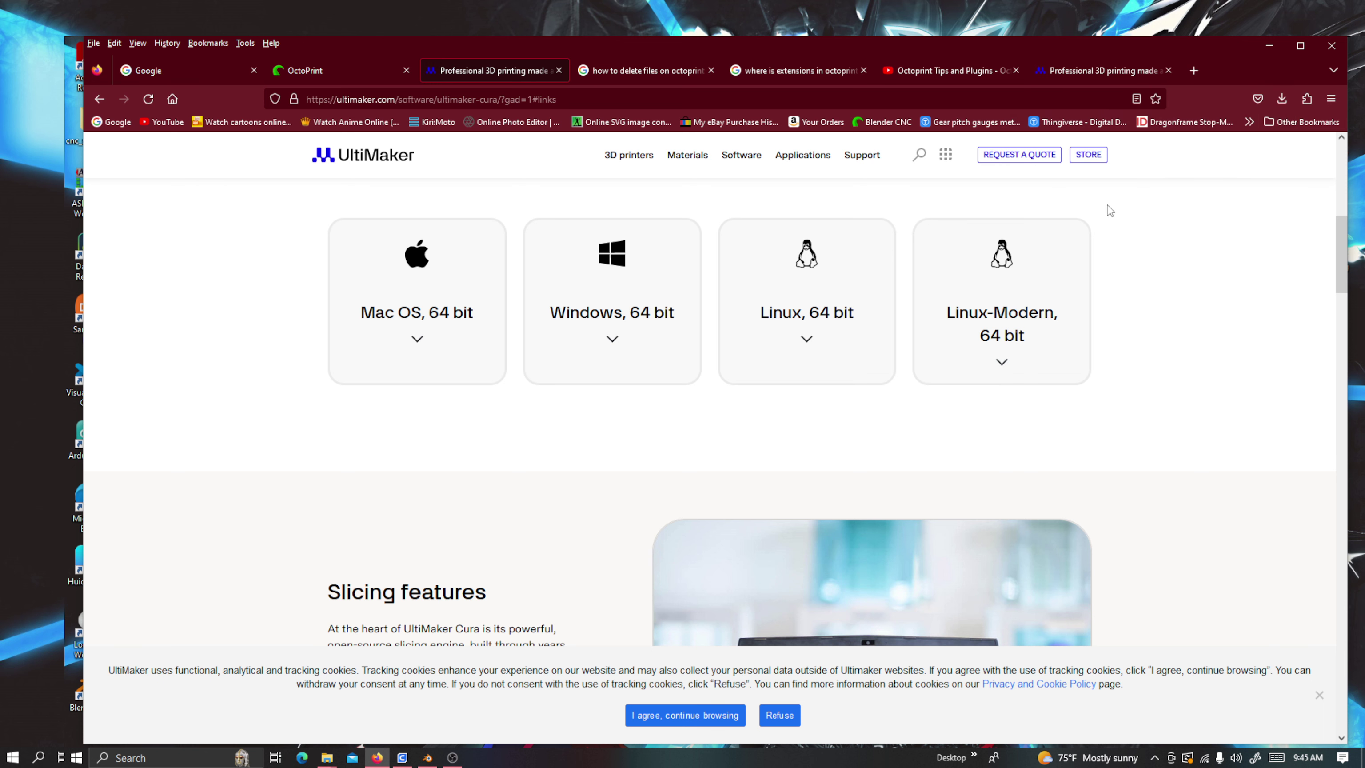
{"action": "left_click", "coordinate": [1285, 99]}
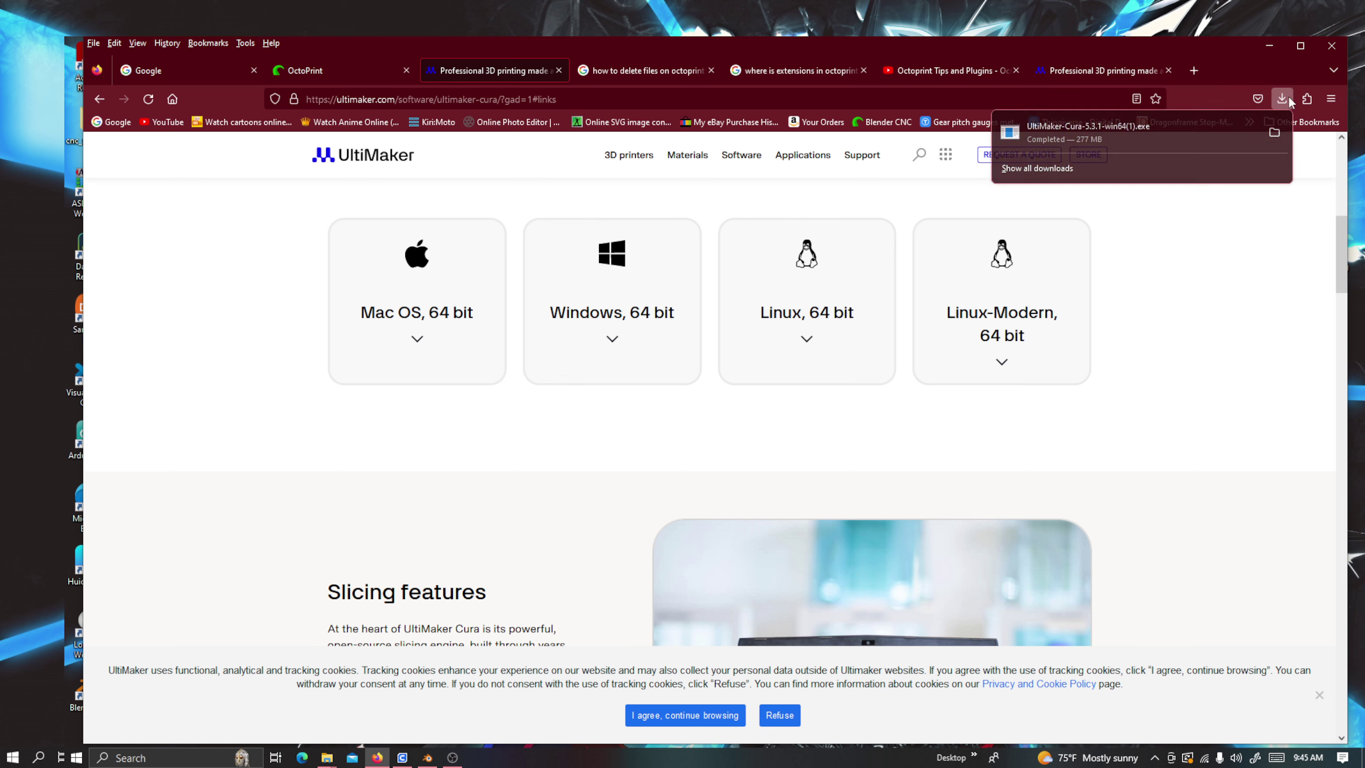
{"action": "left_click", "coordinate": [1274, 132]}
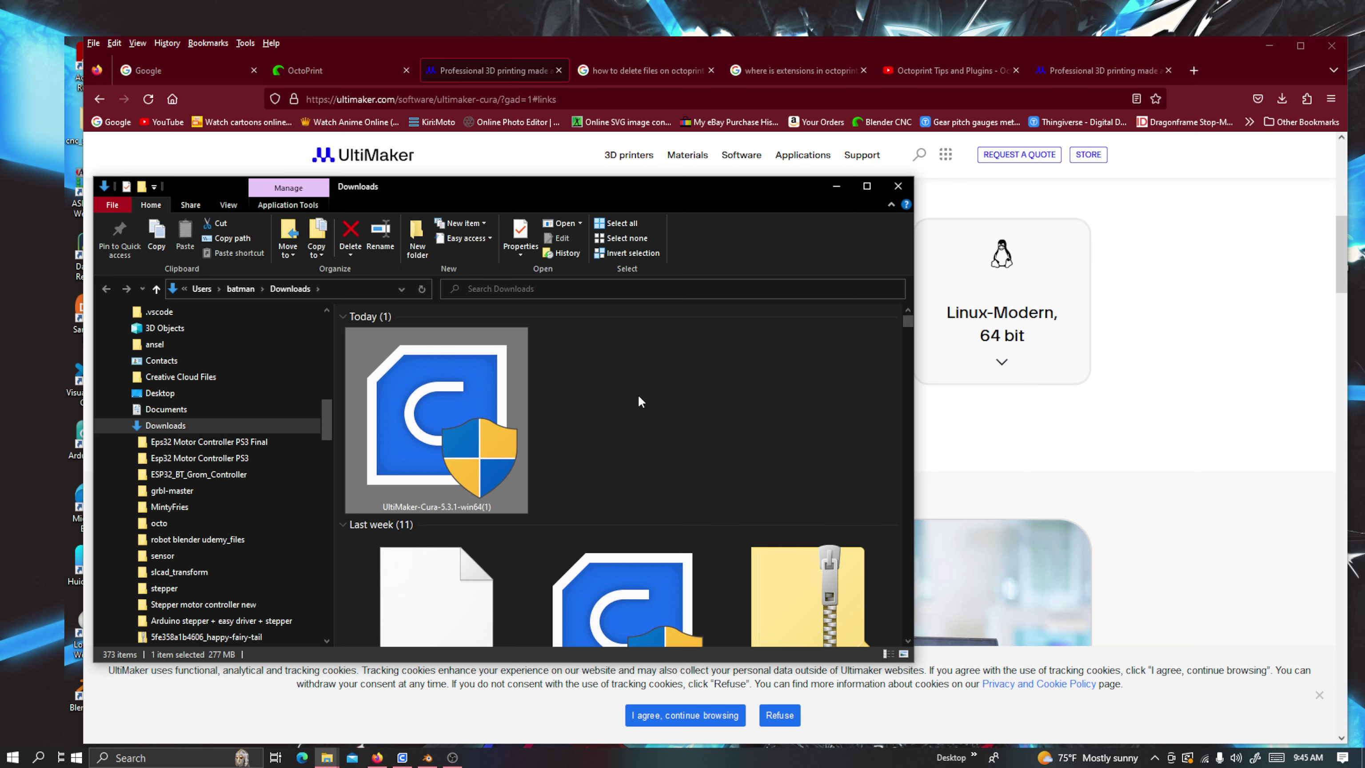
{"action": "left_click", "coordinate": [898, 186]}
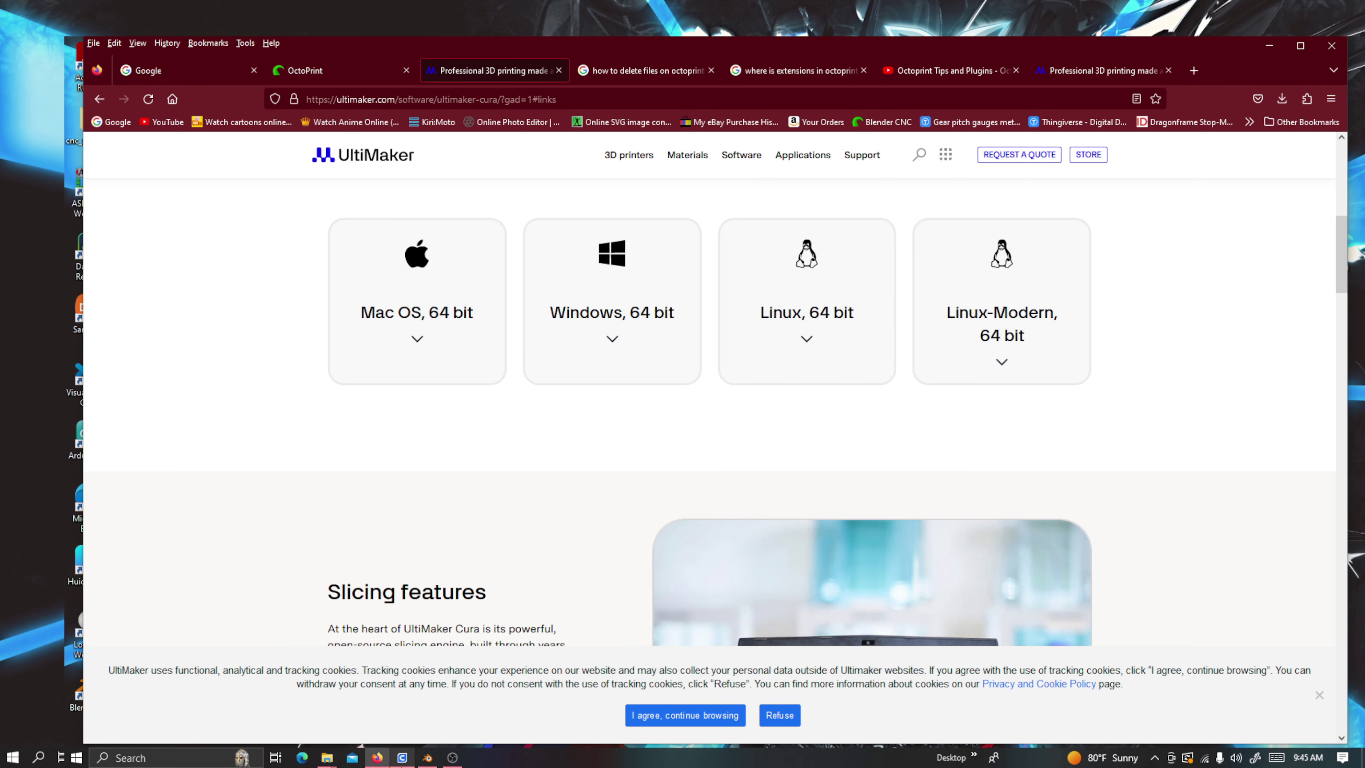
Switch to UltiMaker Cura and bring up the list of non-networked models for adding a non-UltiMaker printer.
{"action": "left_click", "coordinate": [403, 757]}
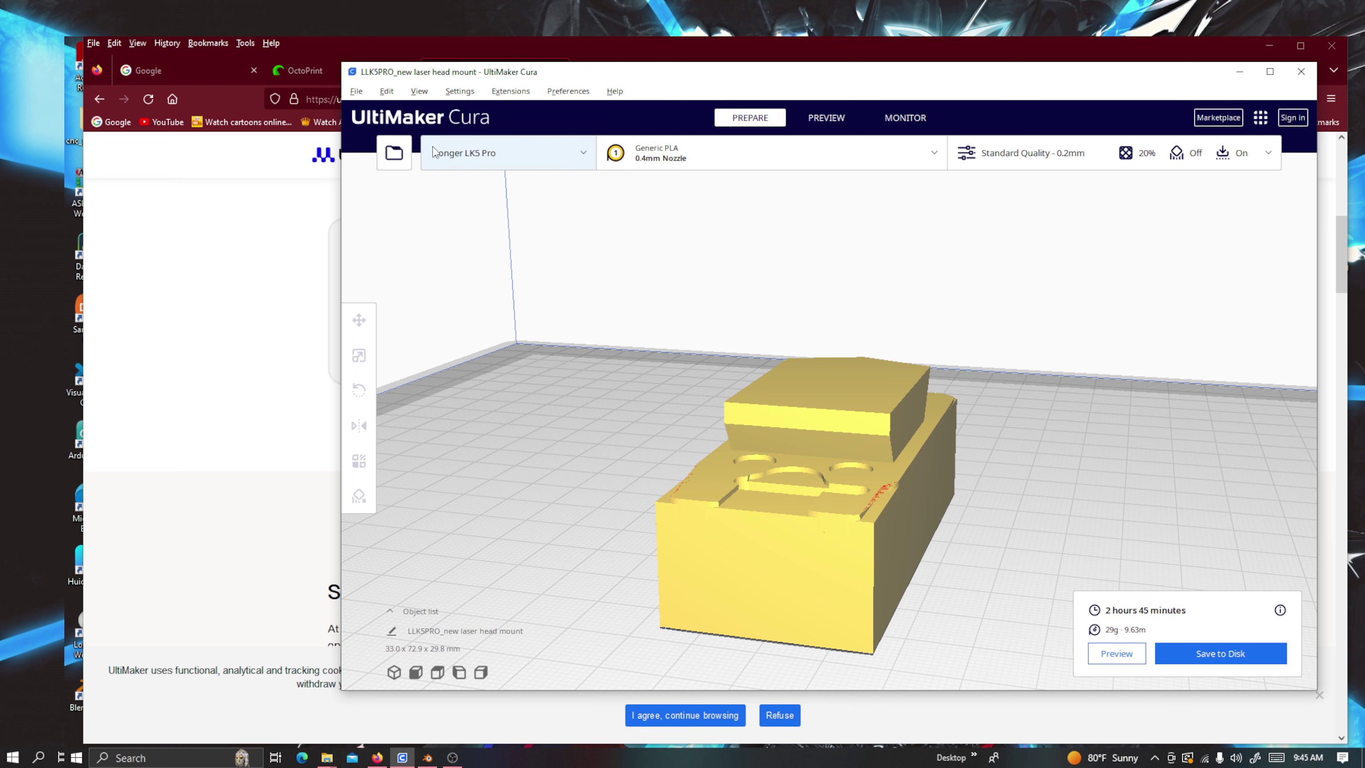
{"action": "left_click", "coordinate": [587, 160]}
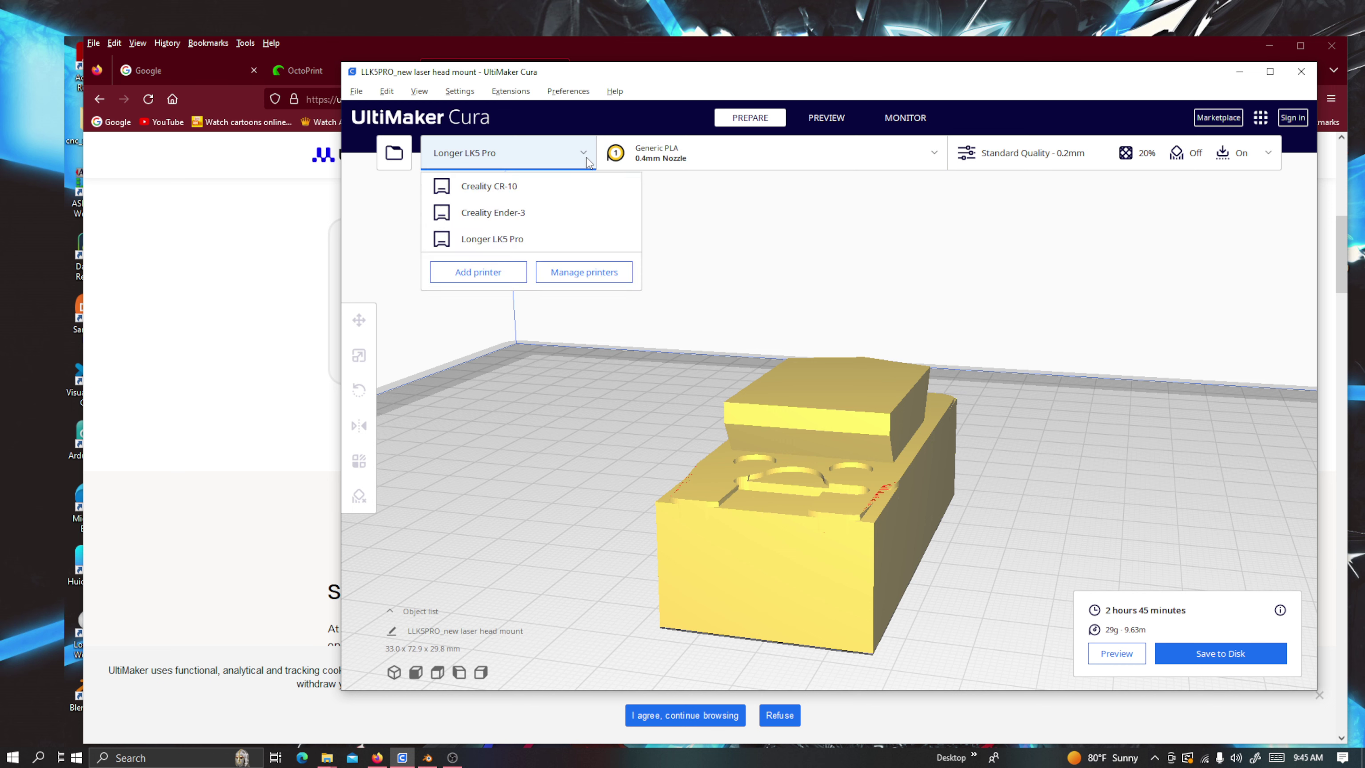
{"action": "left_click", "coordinate": [508, 273]}
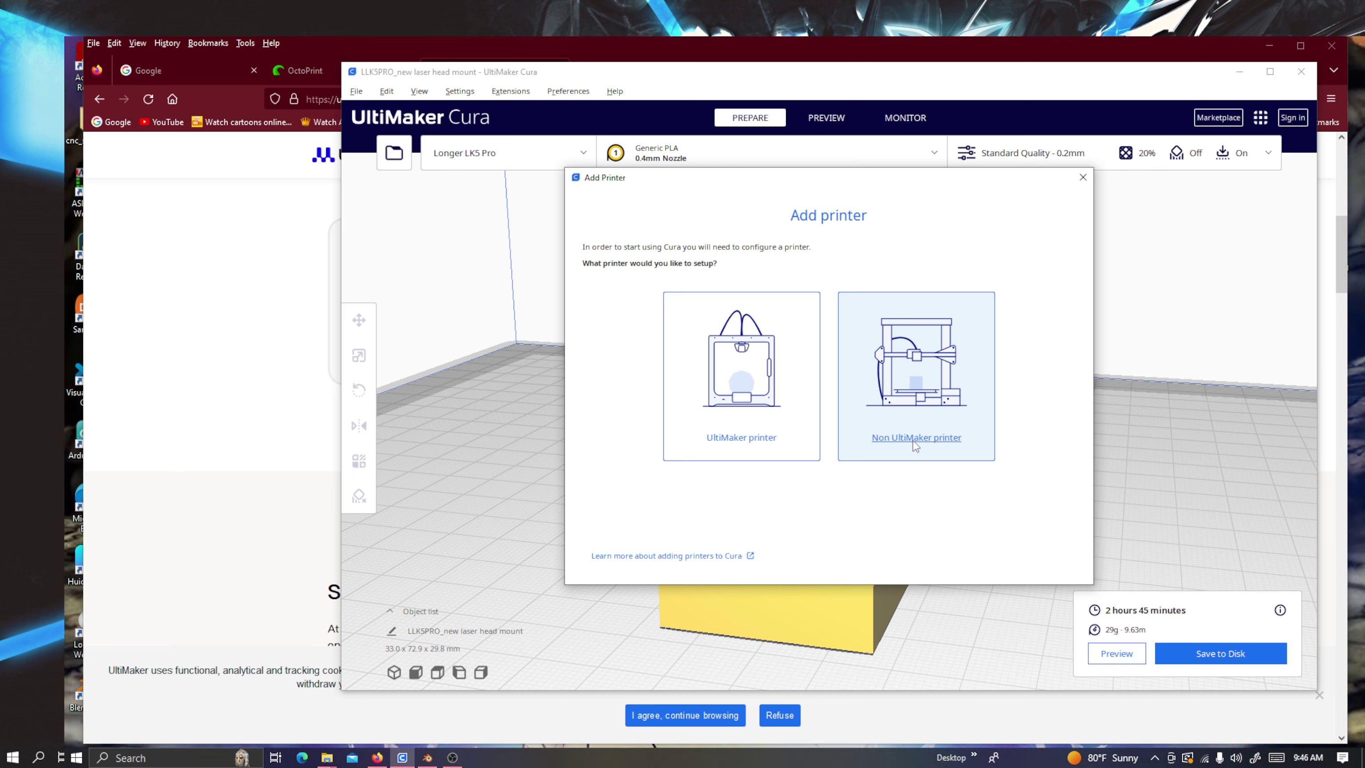
{"action": "left_click", "coordinate": [936, 443]}
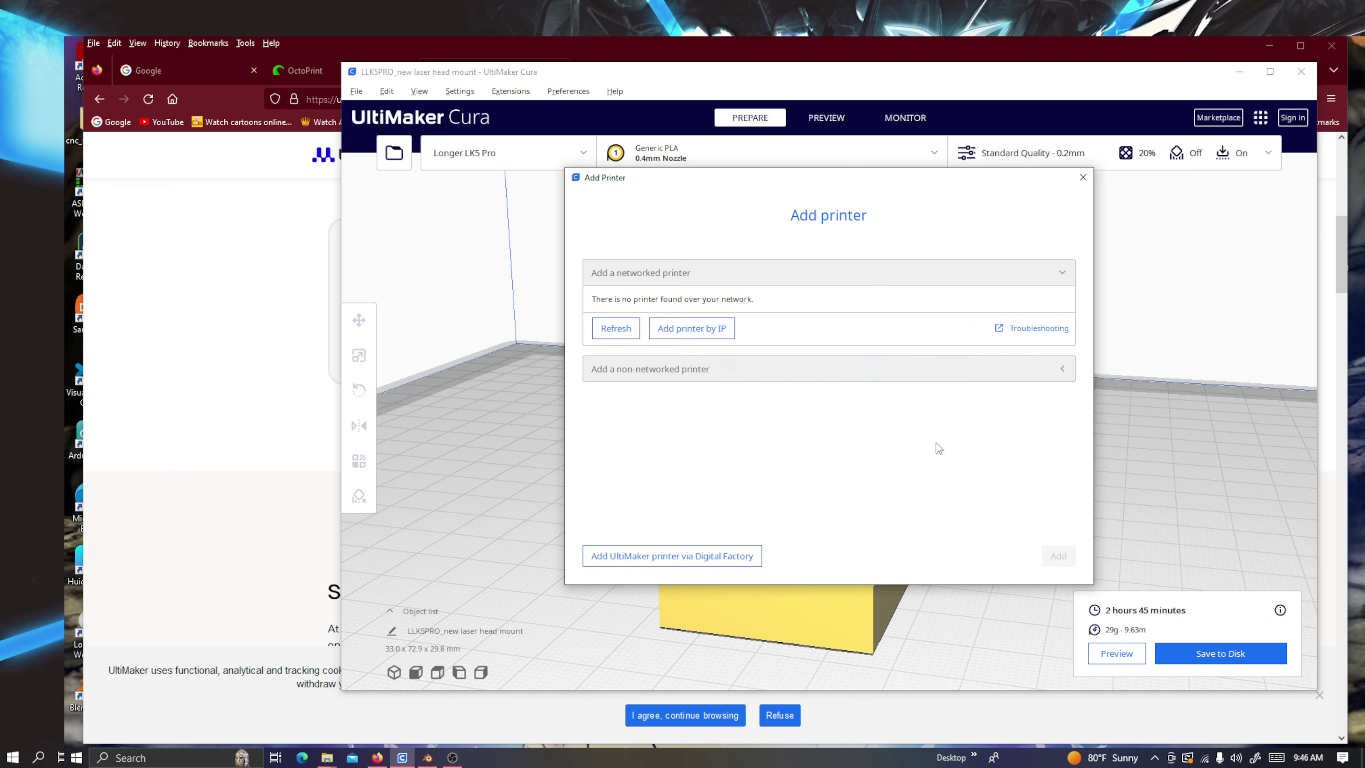
{"action": "left_click", "coordinate": [713, 371]}
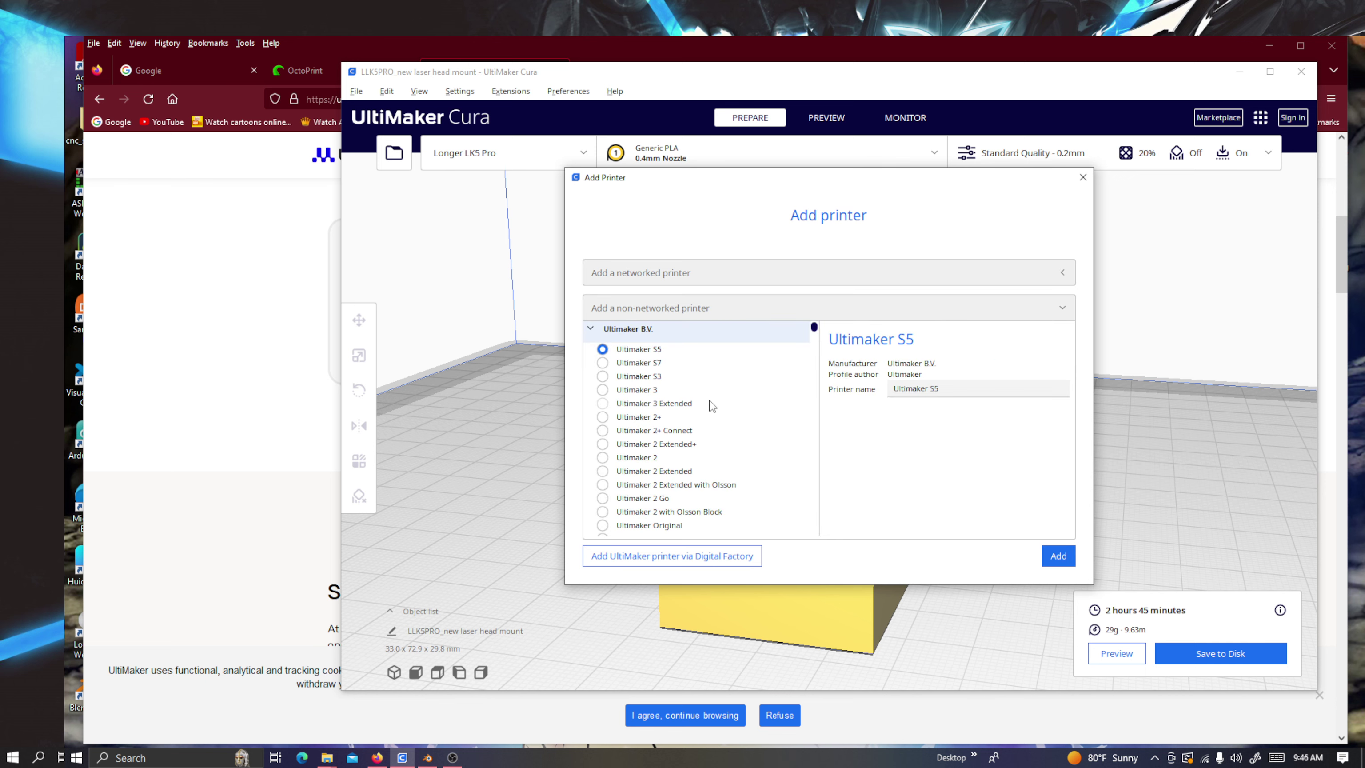
Choose the Longer LK5 Pro from the Longer manufacturer's models and leave the printer setup without adding it.
{"action": "scroll", "coordinate": [709, 404], "scroll_direction": "down", "scroll_amount": 5}
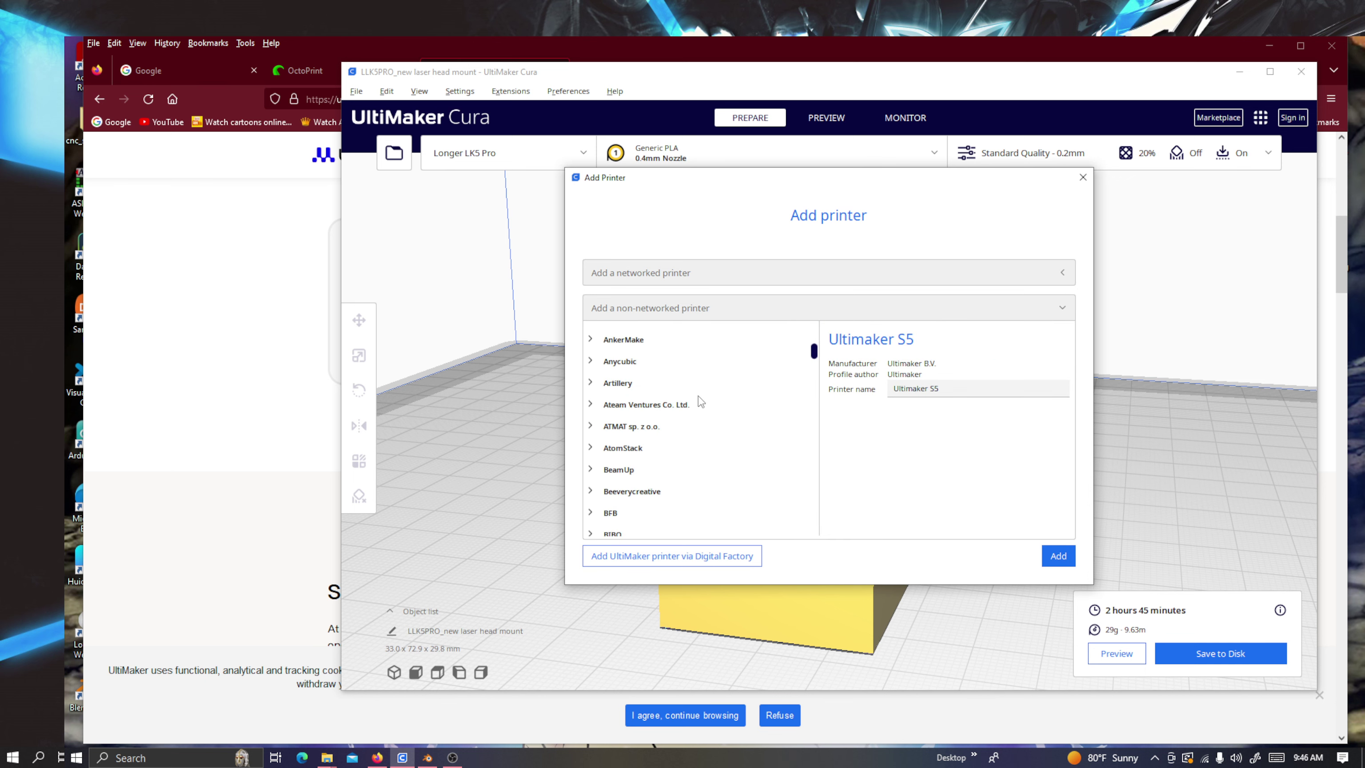
{"action": "scroll", "coordinate": [699, 397], "scroll_direction": "down", "scroll_amount": 5}
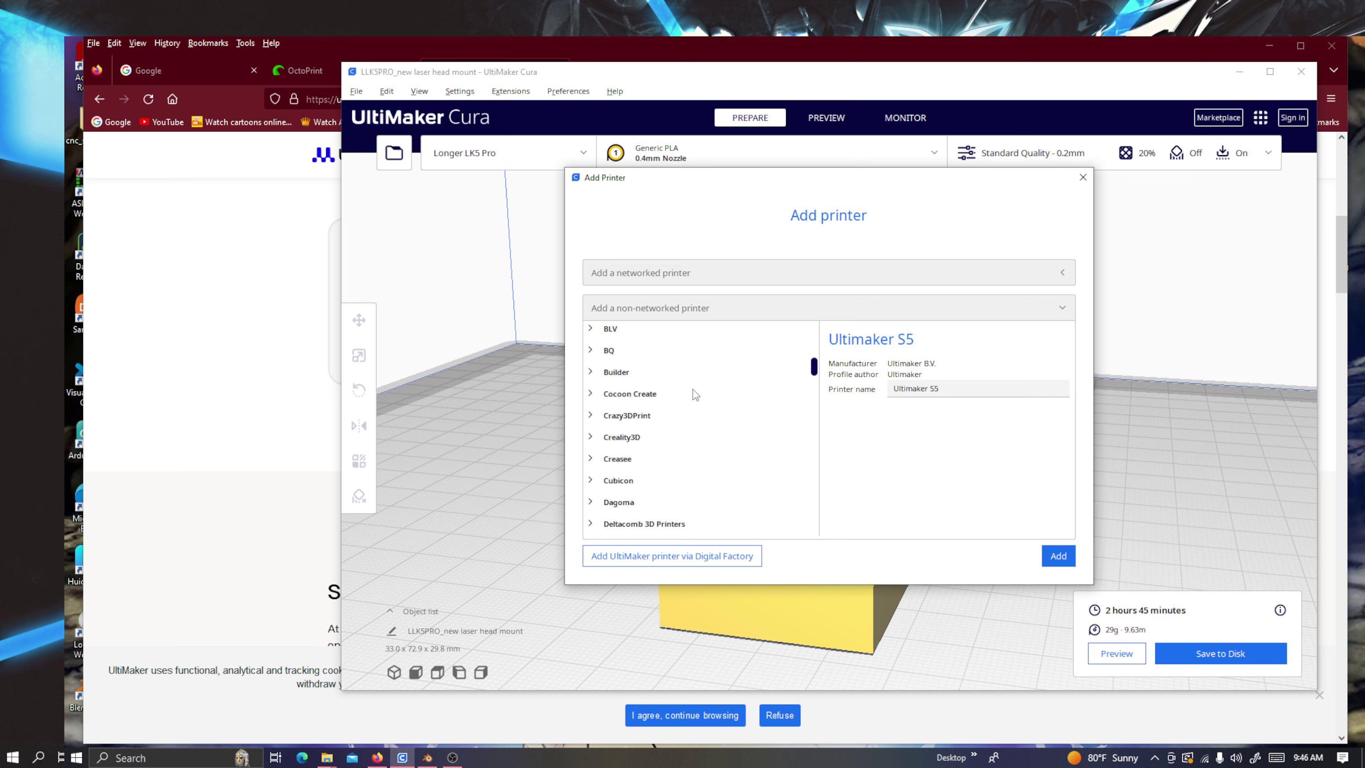
{"action": "scroll", "coordinate": [694, 394], "scroll_direction": "down", "scroll_amount": 5}
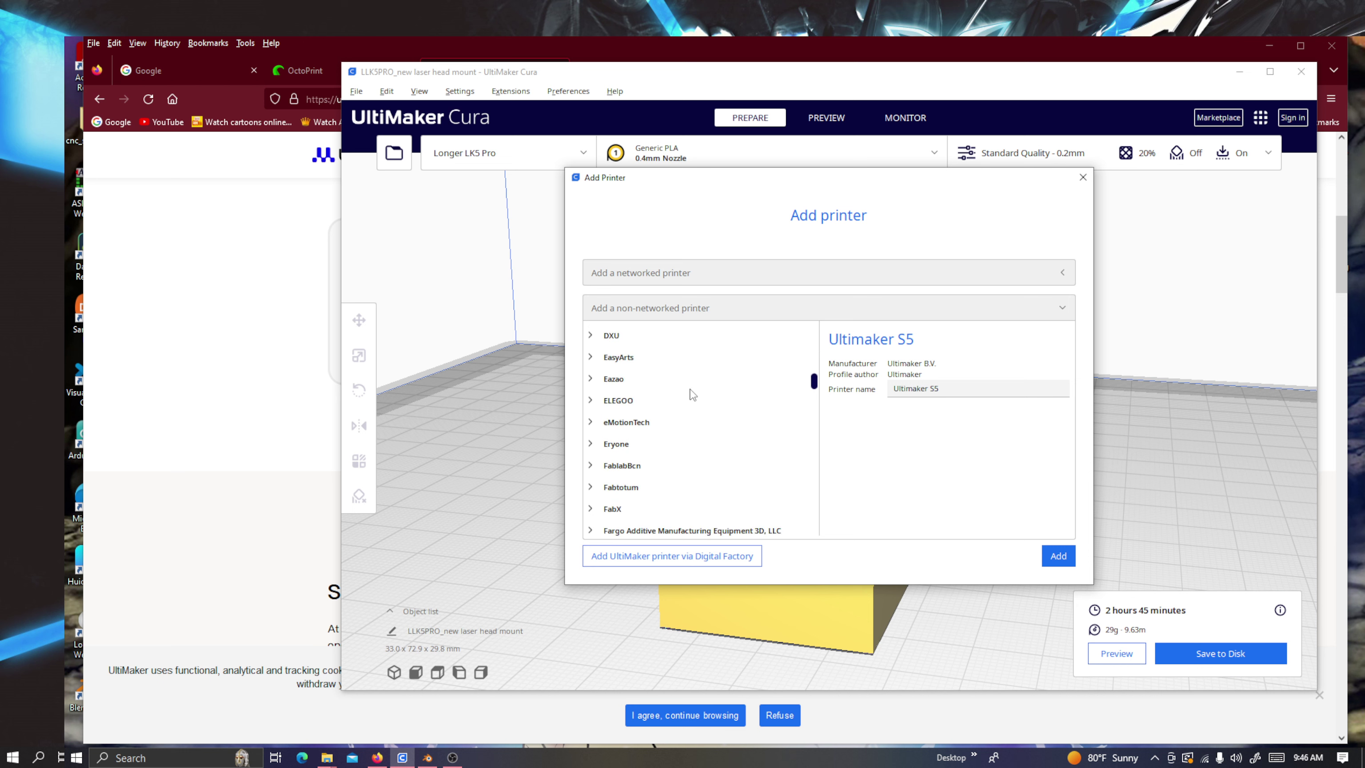
{"action": "scroll", "coordinate": [692, 394], "scroll_direction": "down", "scroll_amount": 5}
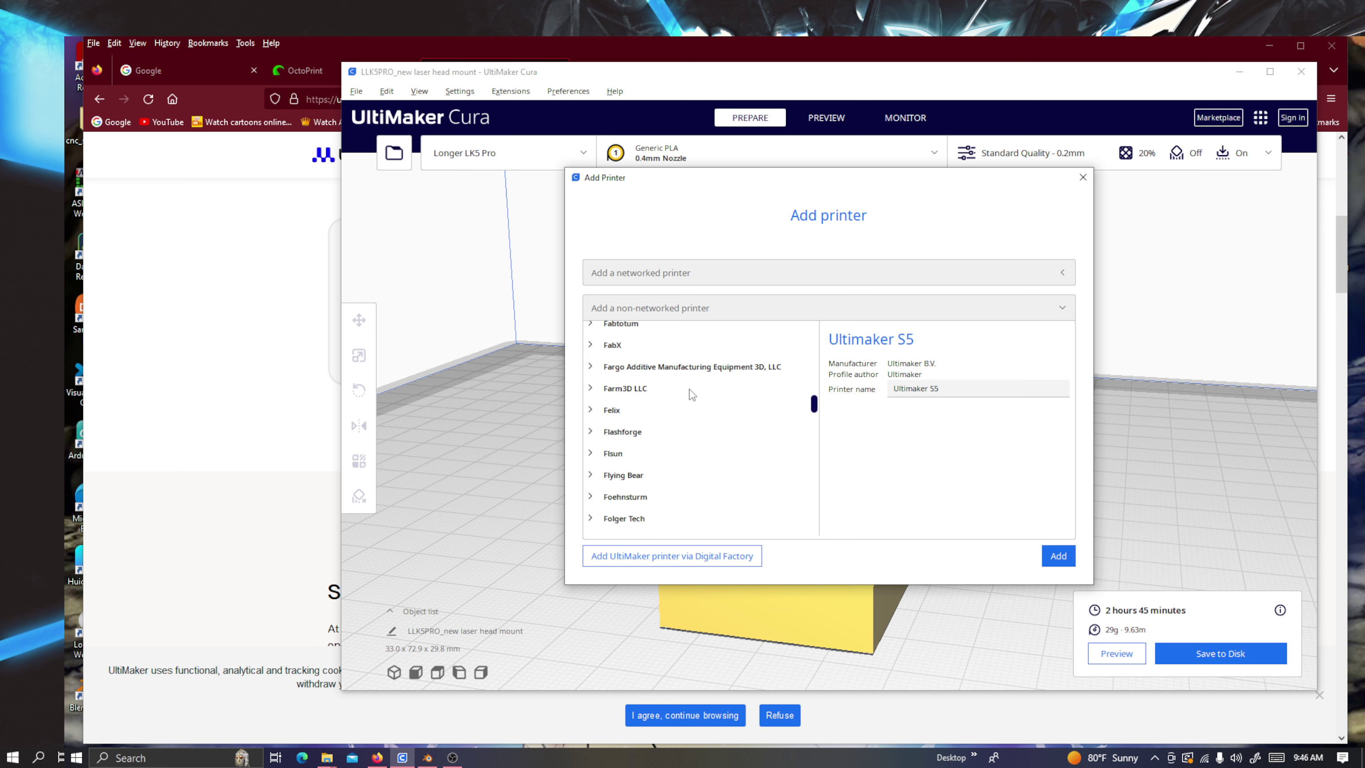
{"action": "scroll", "coordinate": [691, 395], "scroll_direction": "down", "scroll_amount": 5}
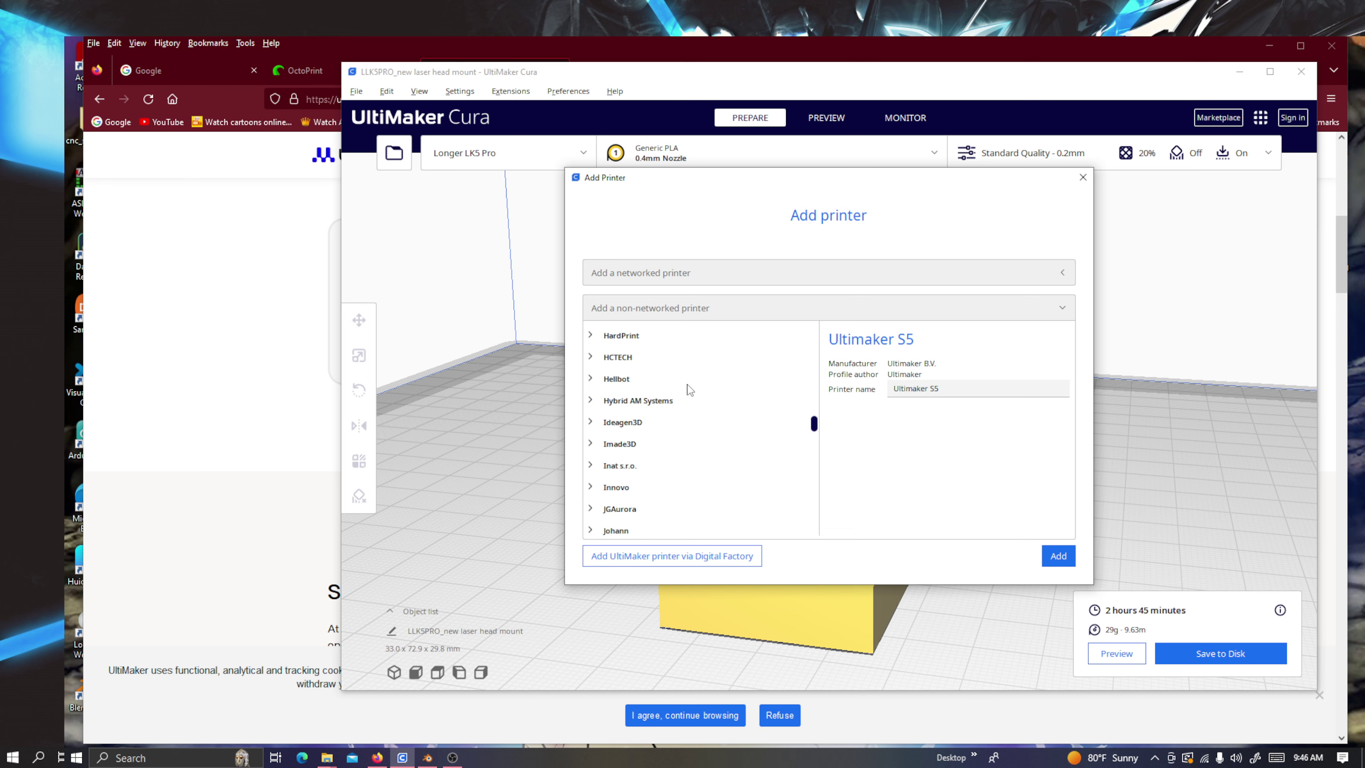
{"action": "scroll", "coordinate": [690, 391], "scroll_direction": "down", "scroll_amount": 5}
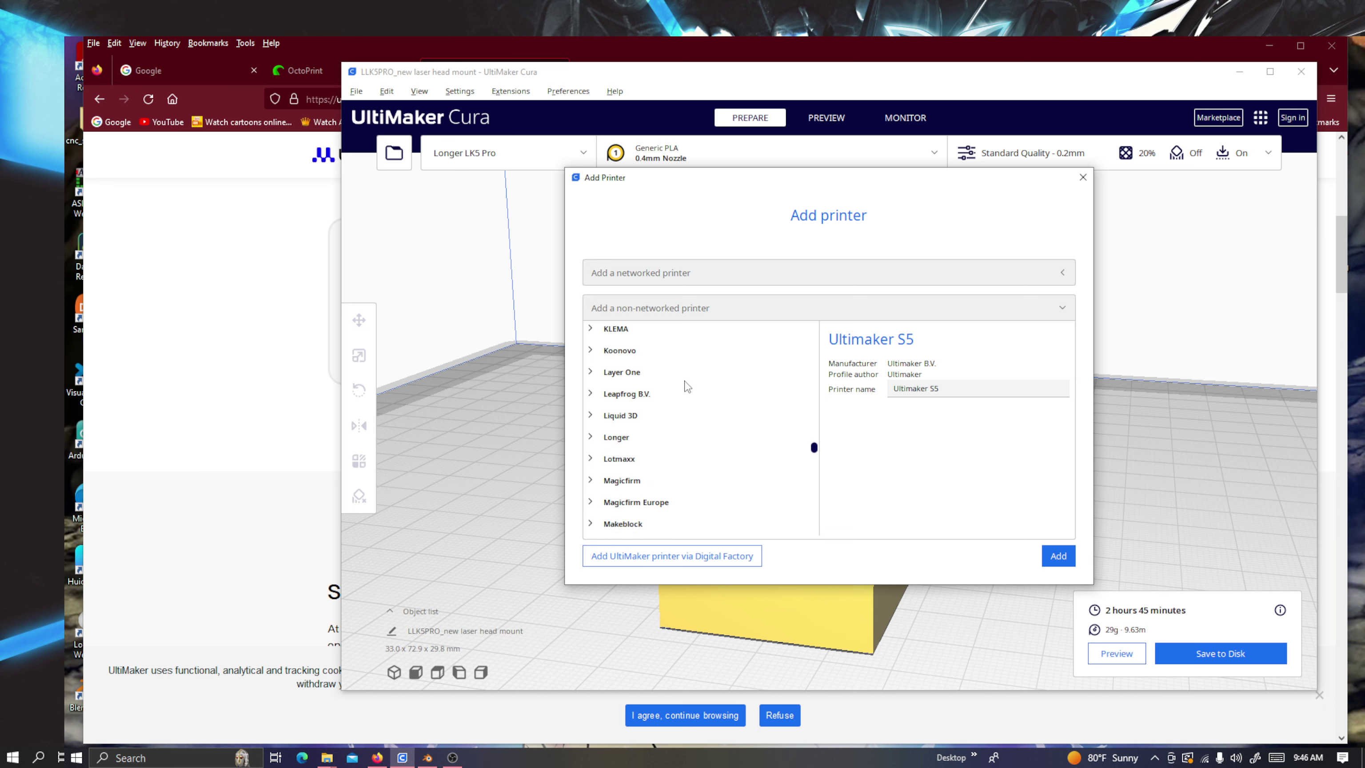
{"action": "scroll", "coordinate": [686, 386], "scroll_direction": "down", "scroll_amount": 1}
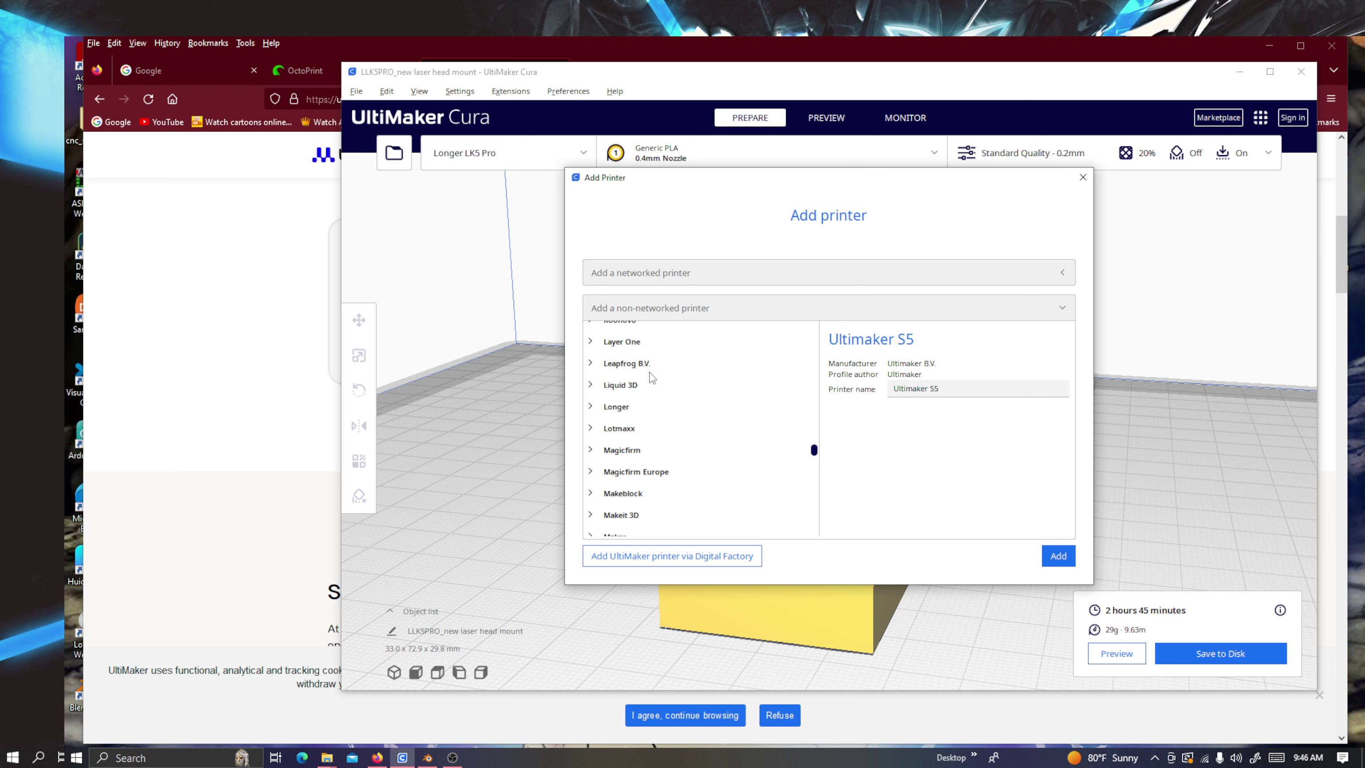
{"action": "left_click", "coordinate": [616, 407]}
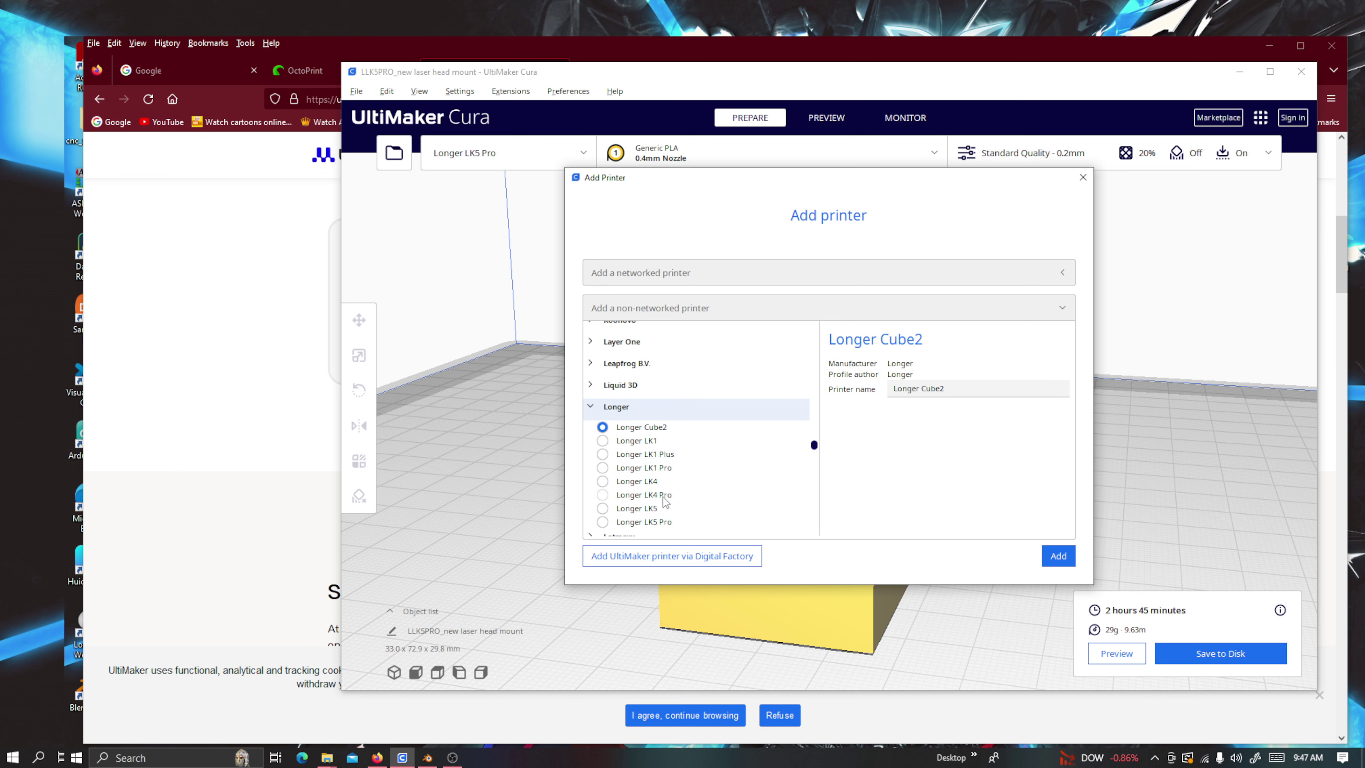
{"action": "left_click", "coordinate": [666, 526]}
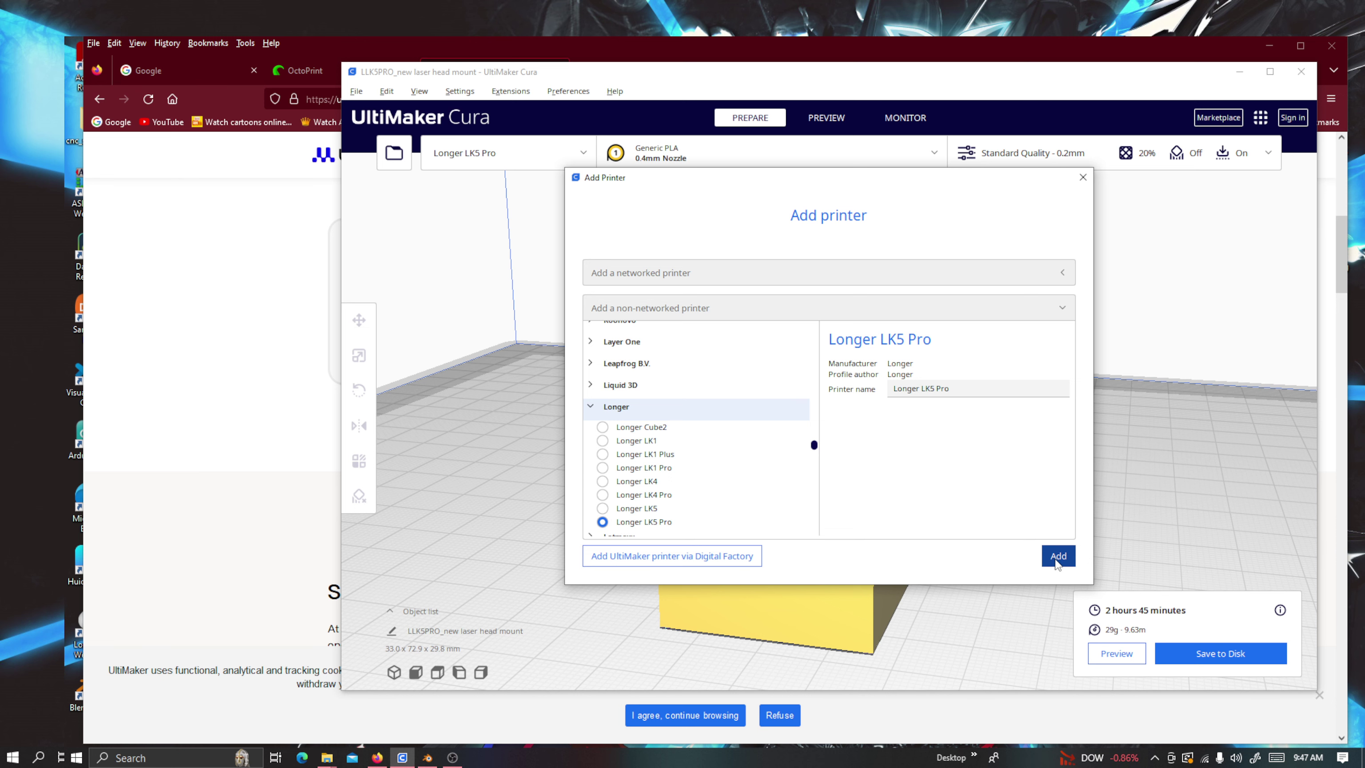
{"action": "left_click", "coordinate": [1080, 181]}
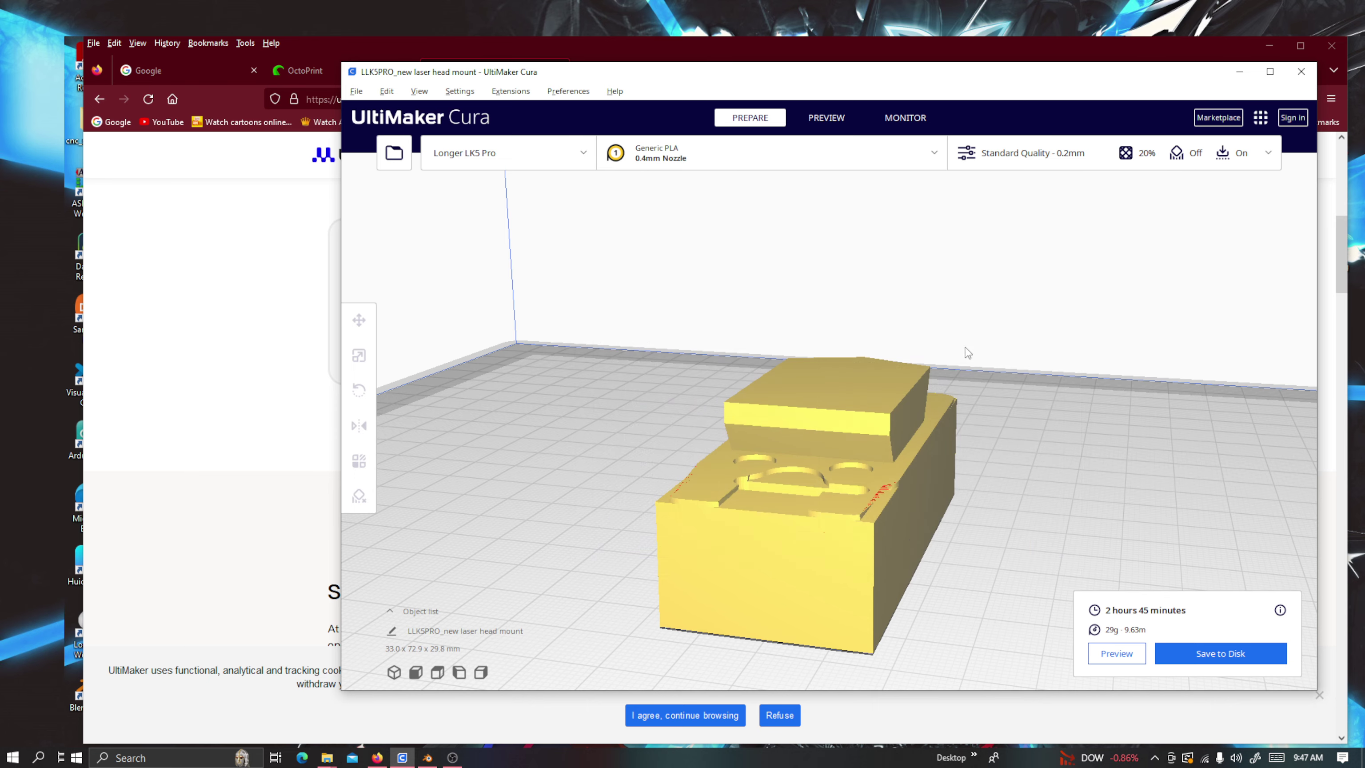
View the laser head mount on the entire Longer build plate from above.
{"action": "scroll", "coordinate": [940, 353], "scroll_direction": "down", "scroll_amount": 5}
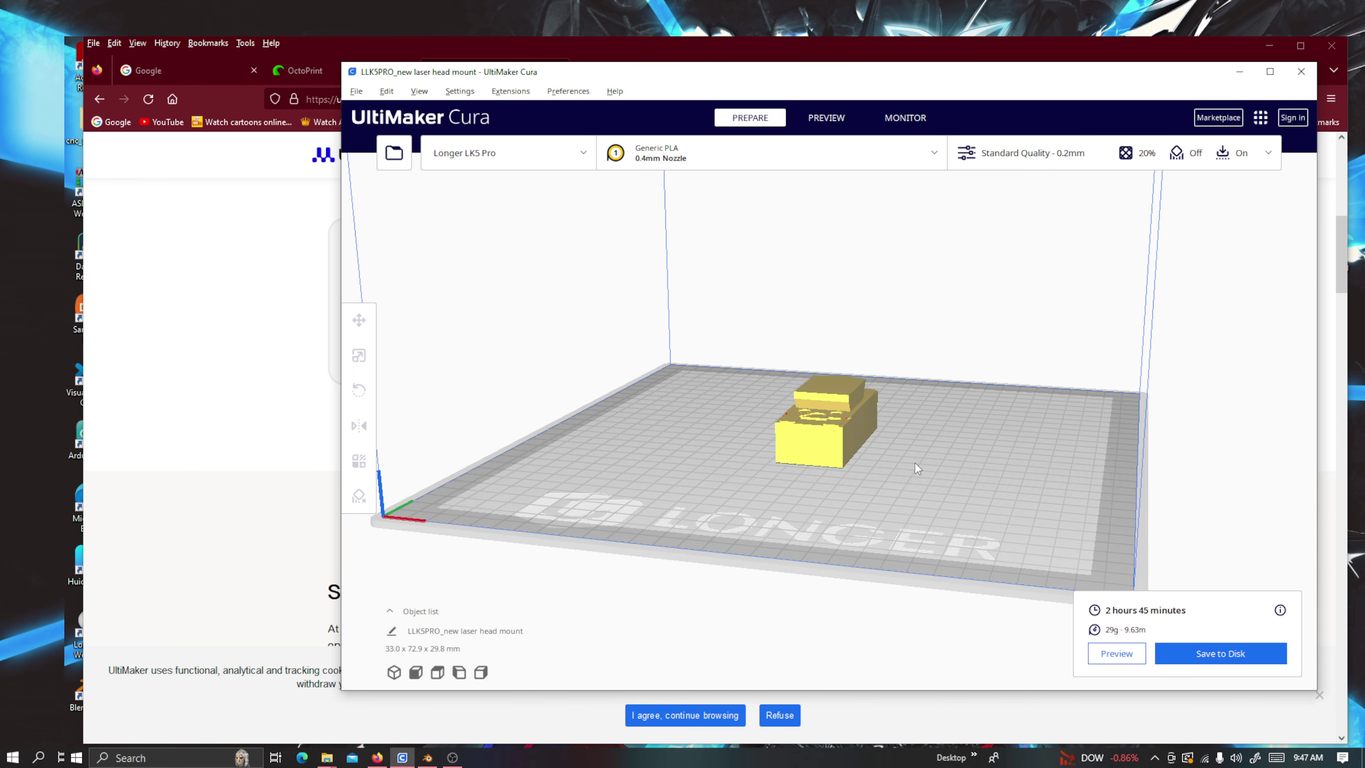
{"action": "right_click_drag", "start_coordinate": [915, 463], "coordinate": [898, 608]}
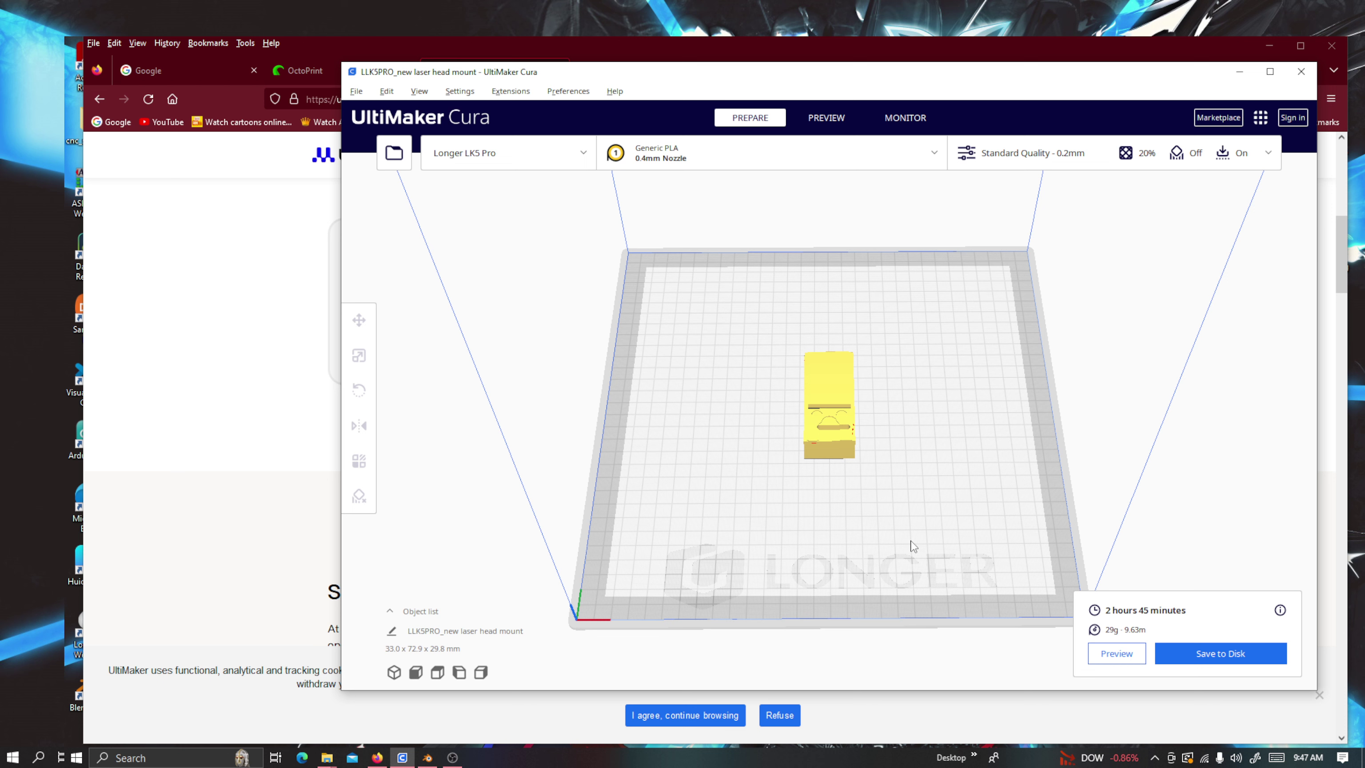
{"action": "scroll", "coordinate": [912, 545], "scroll_direction": "up", "scroll_amount": 1}
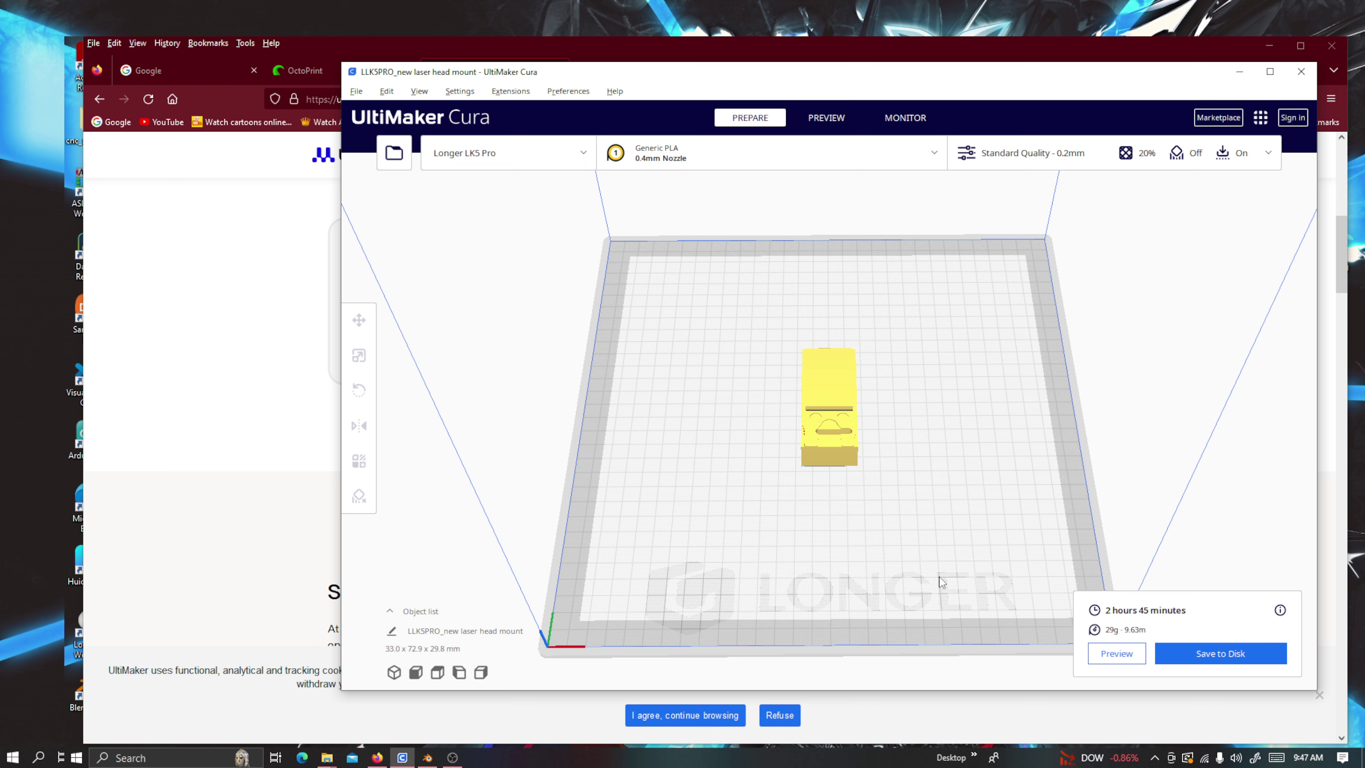
Examine the laser head mount model up close from above, from the front and at an angle on the build plate.
{"action": "scroll", "coordinate": [876, 414], "scroll_direction": "up", "scroll_amount": 4}
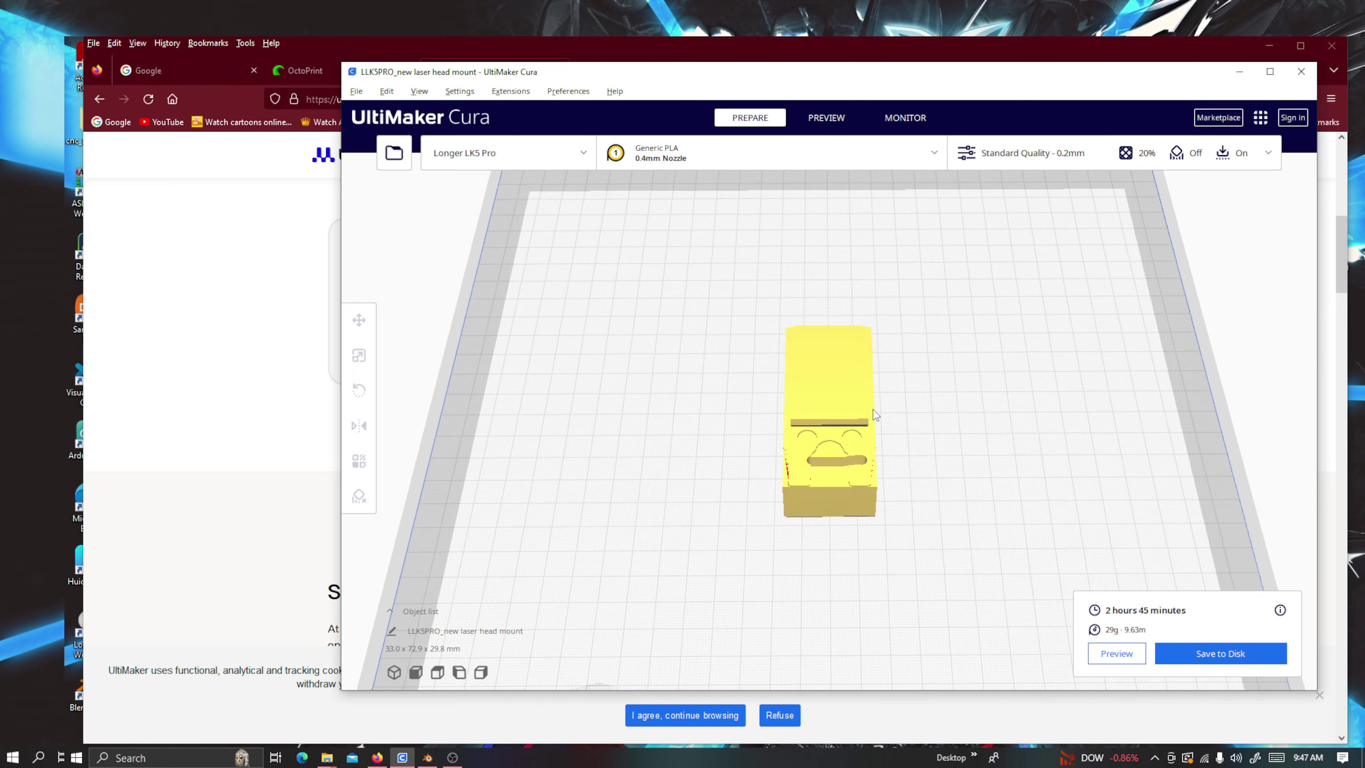
{"action": "scroll", "coordinate": [874, 414], "scroll_direction": "up", "scroll_amount": 2}
{"action": "mouse_move", "coordinate": [1008, 488]}
{"action": "right_mouse_down"}
{"action": "mouse_move", "coordinate": [877, 494]}
{"action": "mouse_move", "coordinate": [1032, 487]}
{"action": "right_mouse_up"}
{"action": "right_click_drag", "start_coordinate": [936, 476], "coordinate": [974, 519]}
{"action": "scroll", "coordinate": [974, 520], "scroll_direction": "up", "scroll_amount": 6}
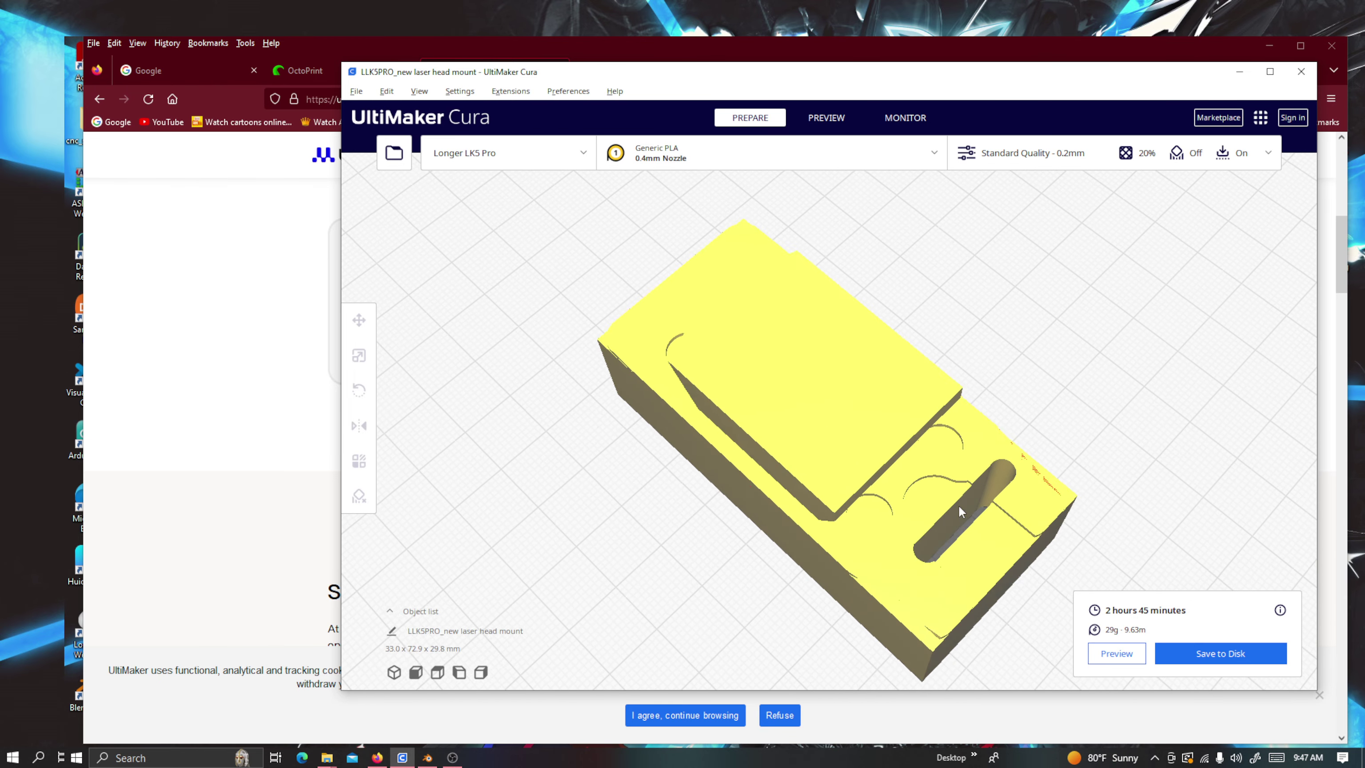
{"action": "right_click_drag", "start_coordinate": [985, 499], "coordinate": [1011, 536]}
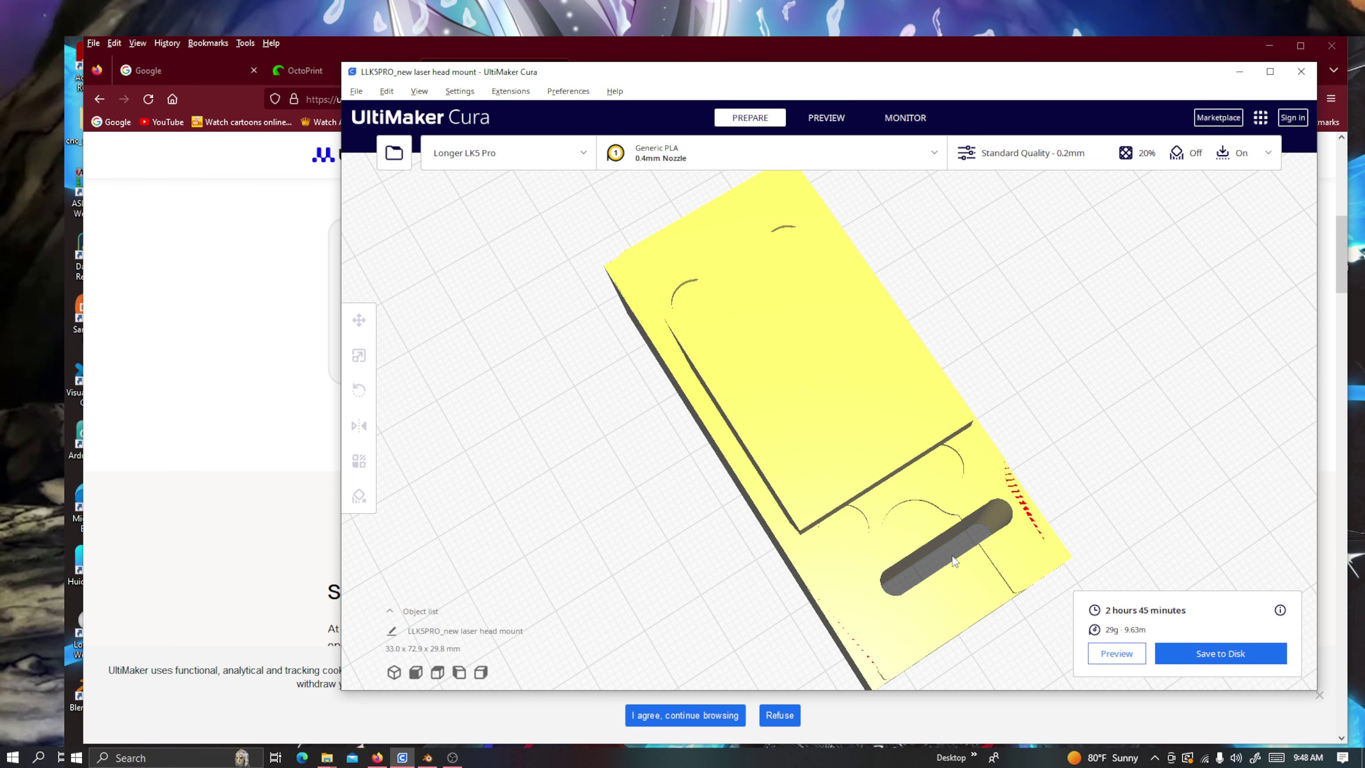
{"action": "right_click_drag", "start_coordinate": [854, 502], "coordinate": [765, 480]}
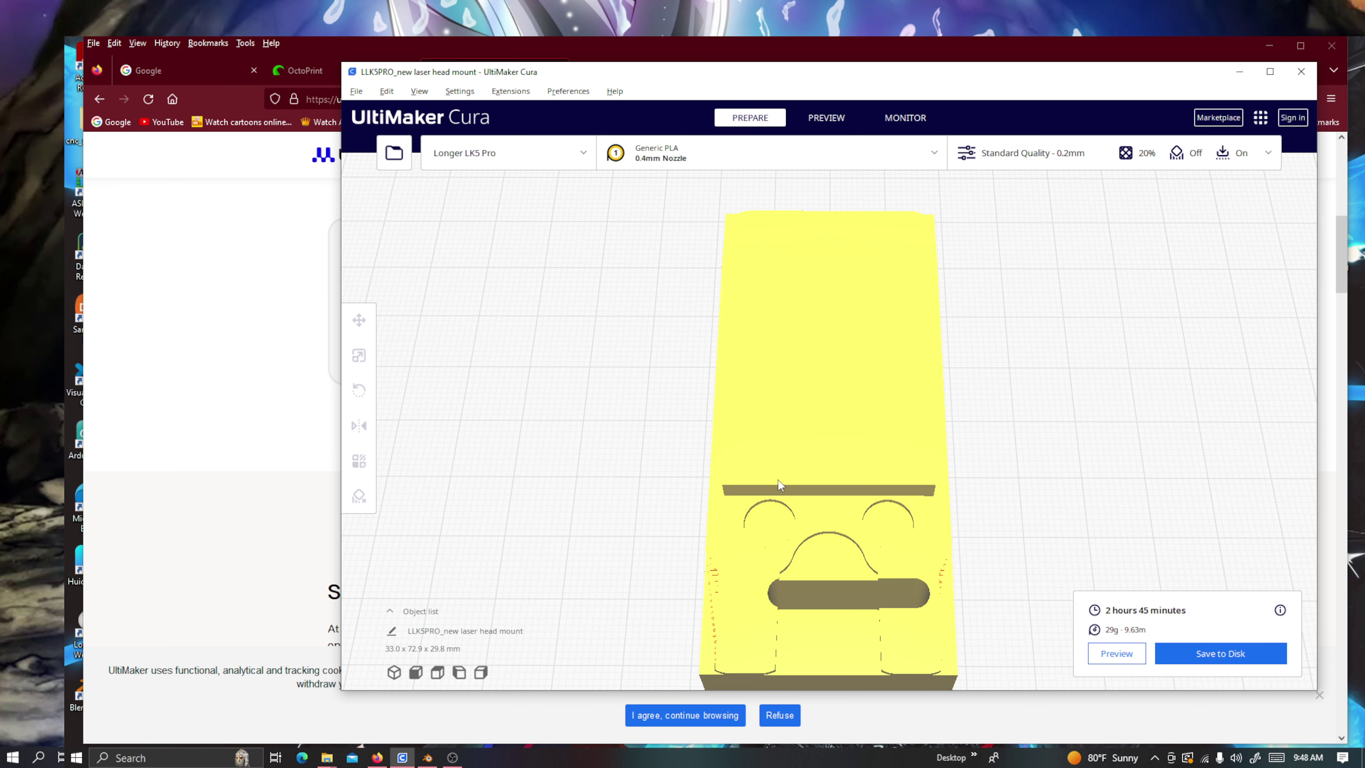
{"action": "scroll", "coordinate": [776, 480], "scroll_direction": "down", "scroll_amount": 3}
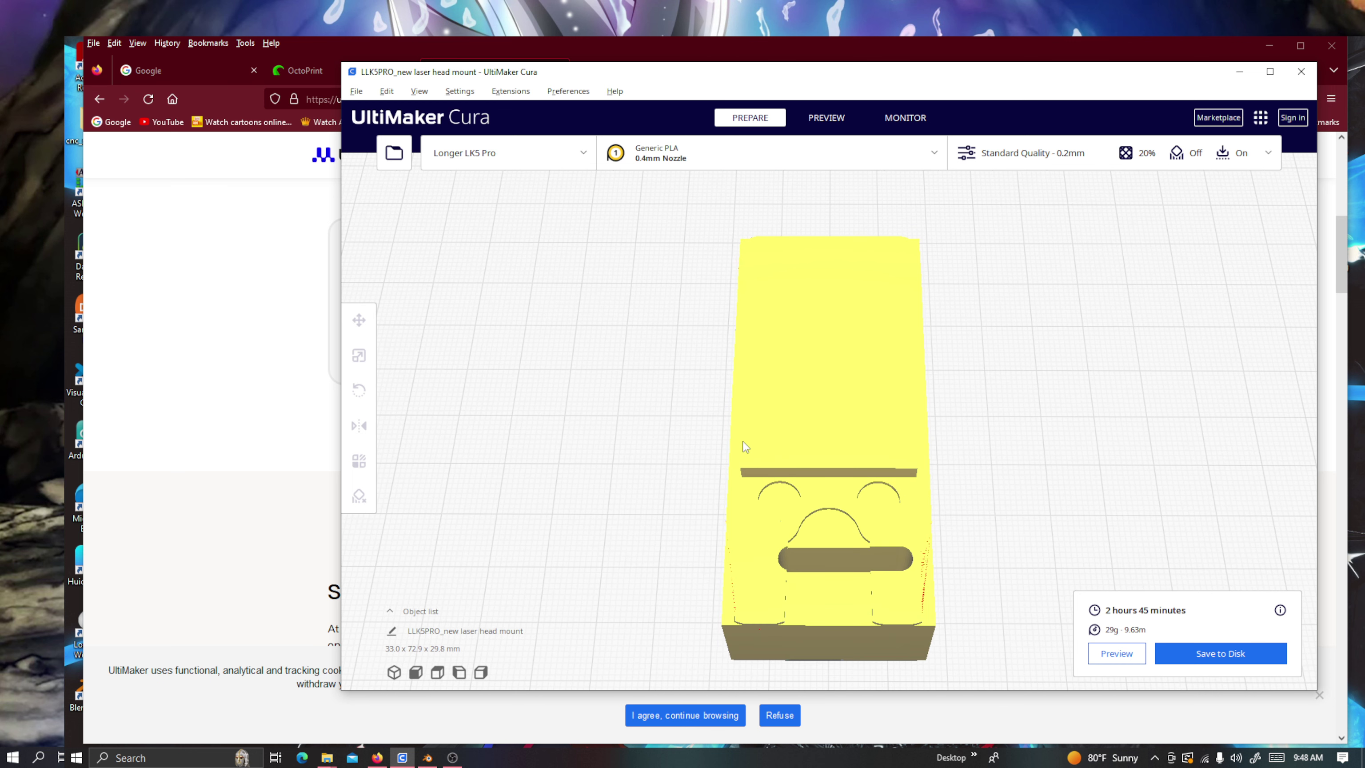
{"action": "scroll", "coordinate": [731, 420], "scroll_direction": "down", "scroll_amount": 1}
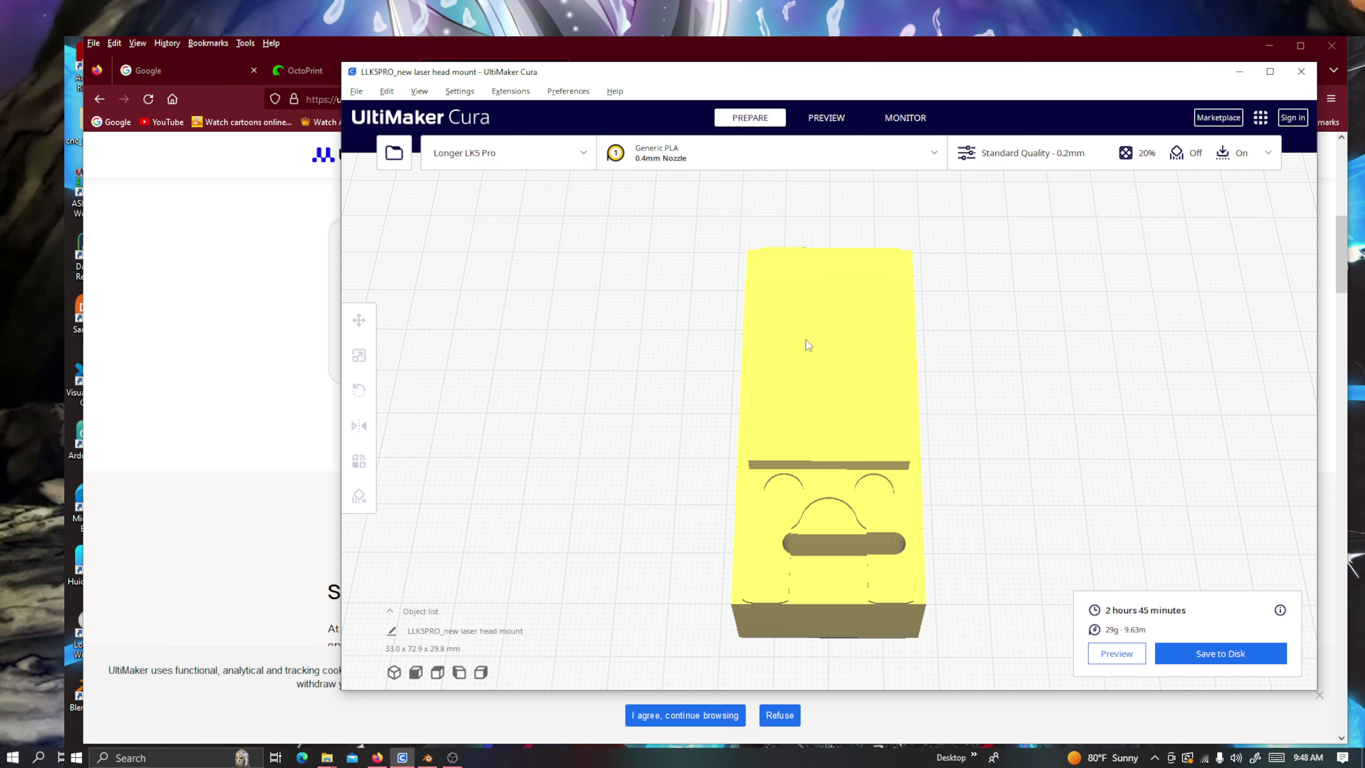
{"action": "scroll", "coordinate": [808, 340], "scroll_direction": "down", "scroll_amount": 2}
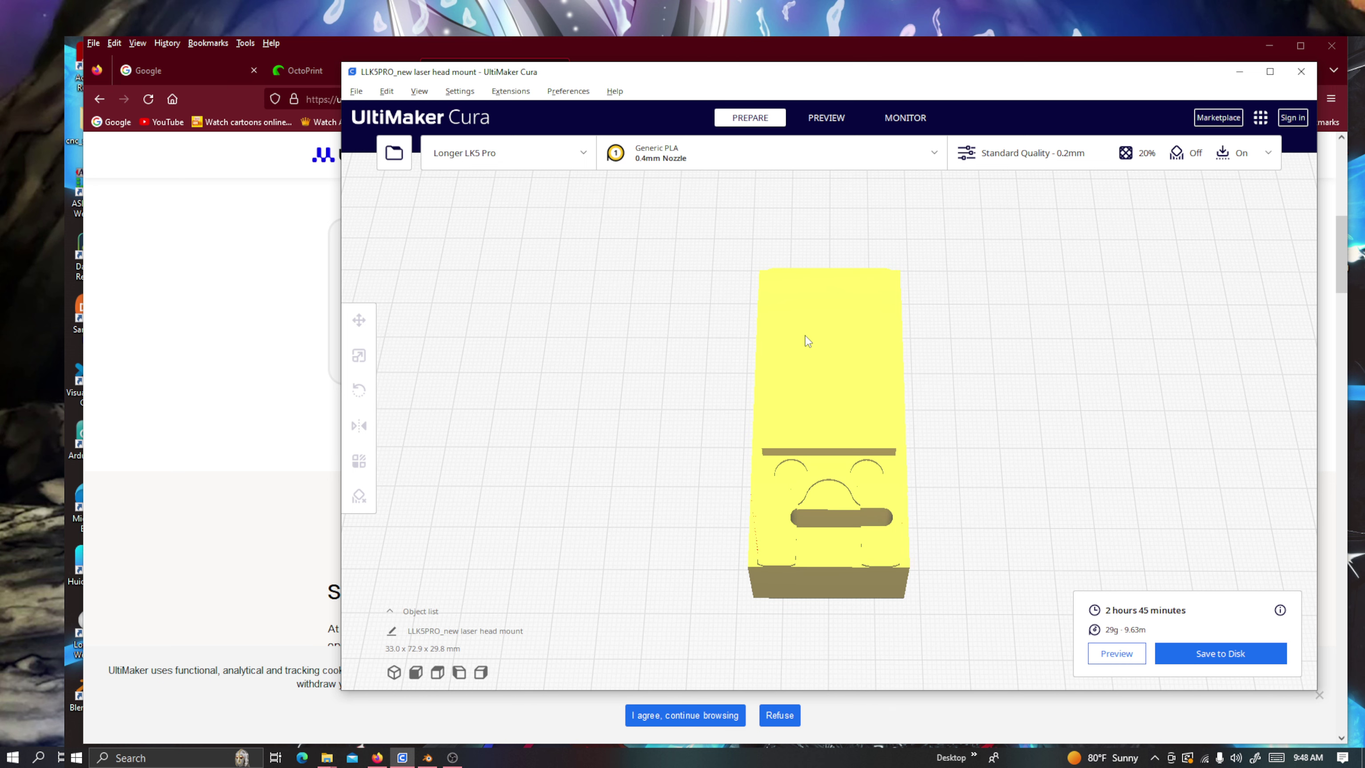
{"action": "right_click_drag", "start_coordinate": [712, 513], "coordinate": [826, 463]}
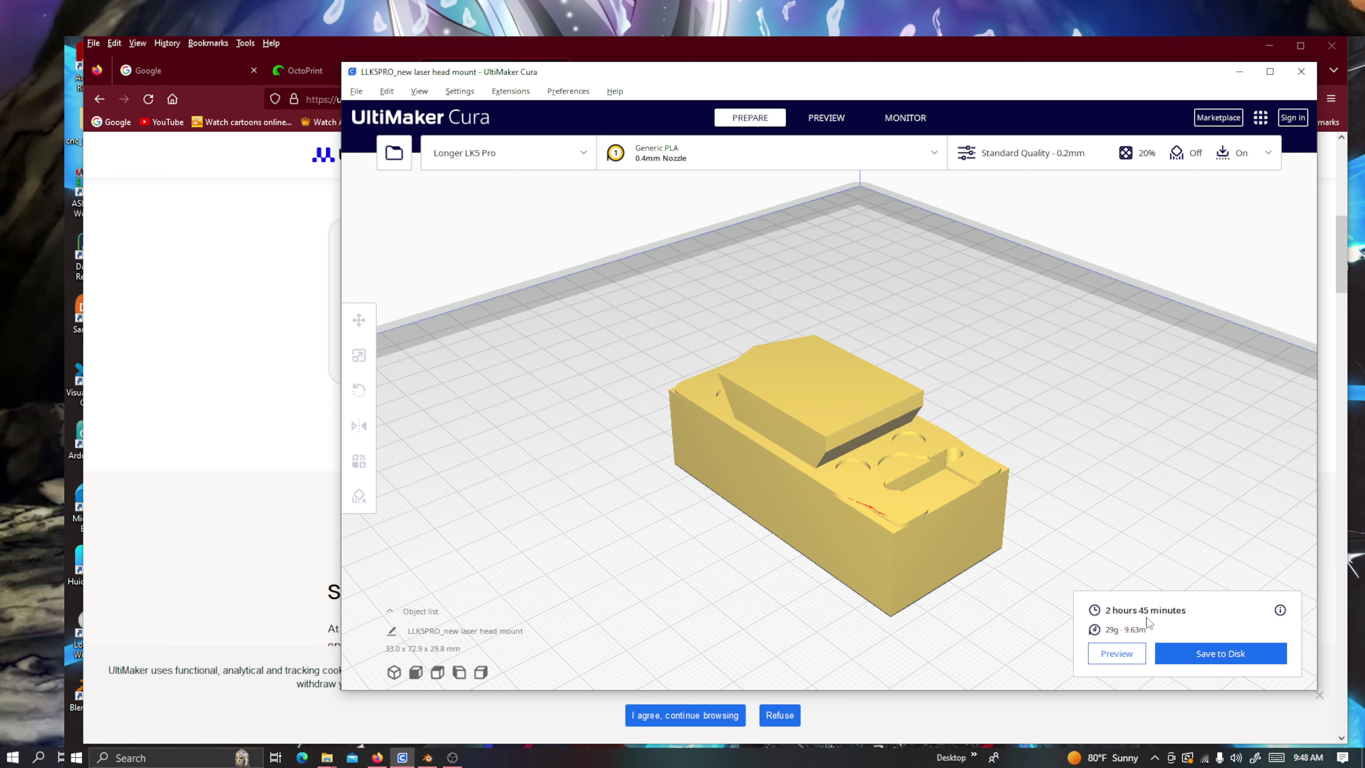
Show the sliced laser head mount in the layer preview and scrub through its layers on the raft.
{"action": "left_click", "coordinate": [1130, 653]}
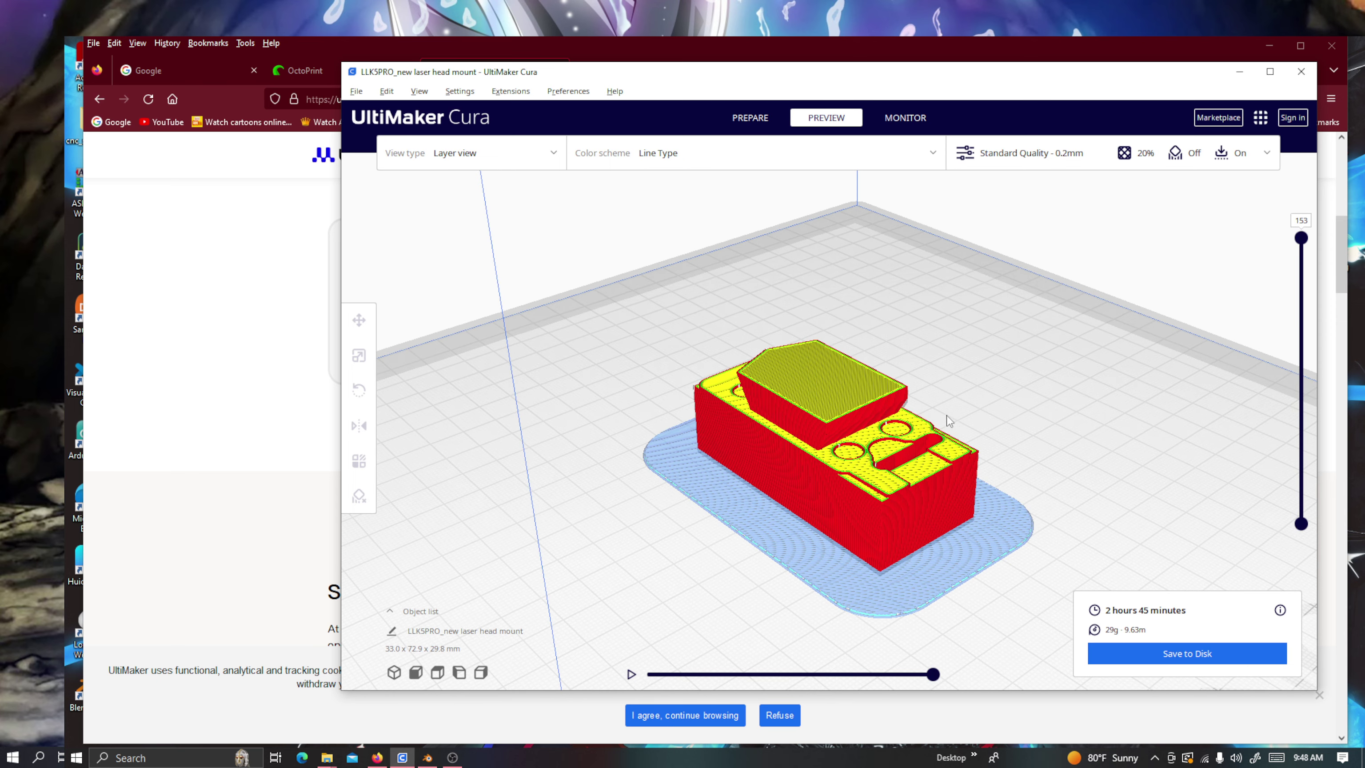
{"action": "right_click_drag", "start_coordinate": [1063, 374], "coordinate": [935, 347]}
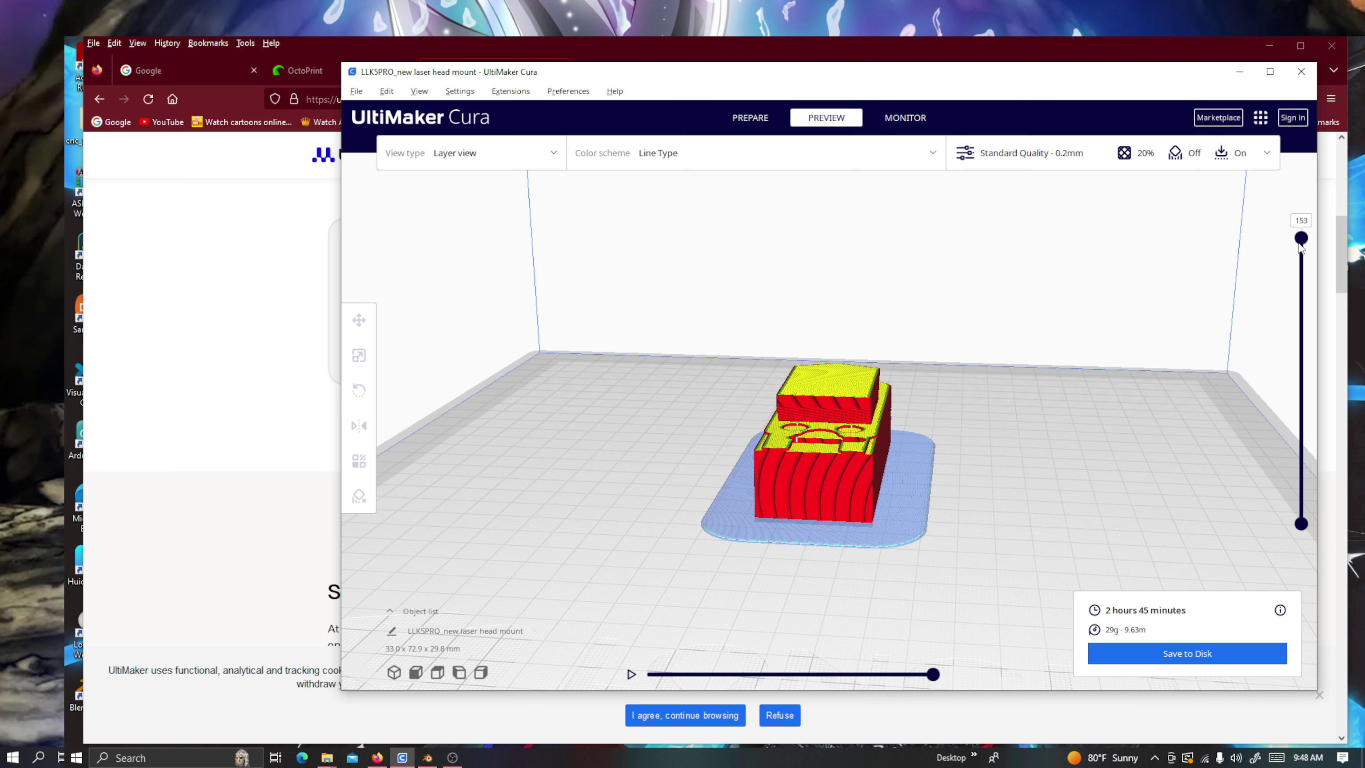
{"action": "left_click_drag", "start_coordinate": [1301, 239], "coordinate": [1284, 215]}
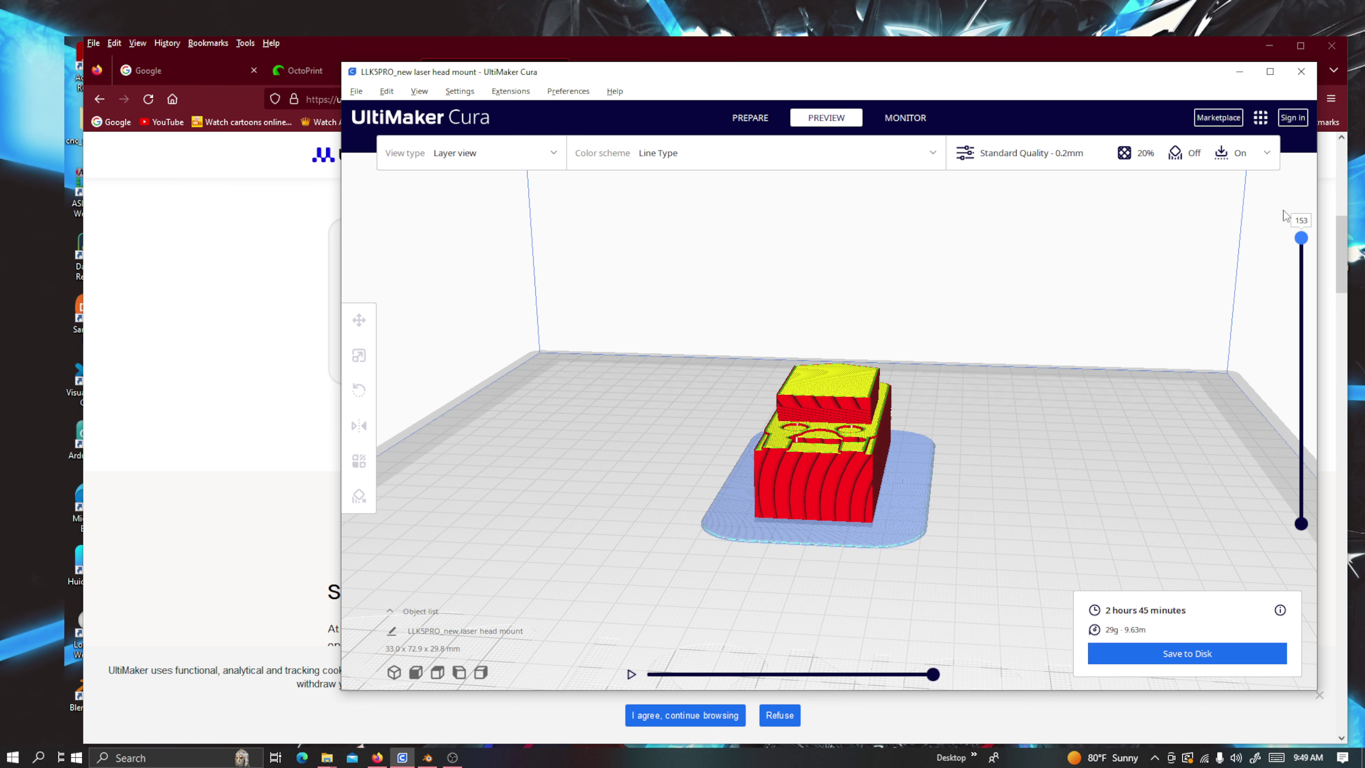
Set the build plate adhesion type to Skirt in the print settings and slice the model again.
{"action": "left_click", "coordinate": [1269, 156]}
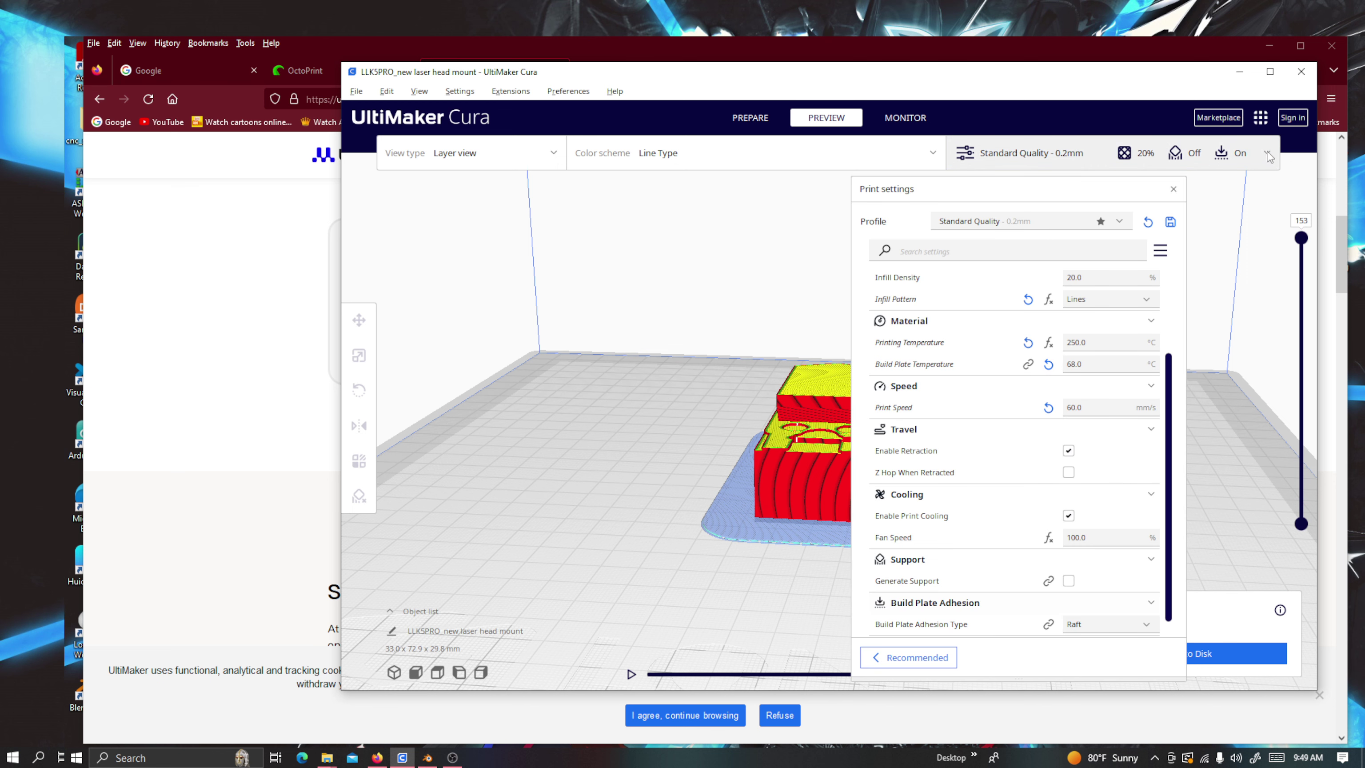
{"action": "left_click", "coordinate": [1269, 156]}
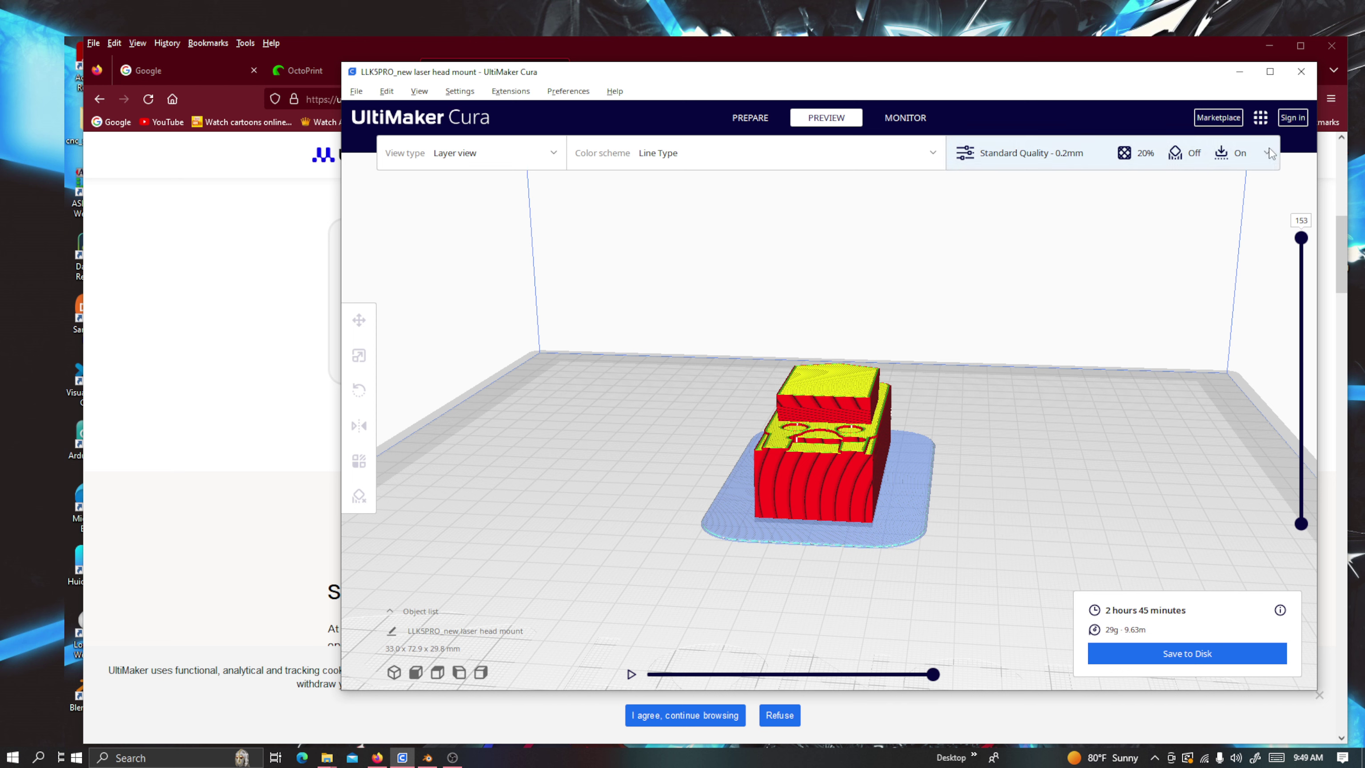
{"action": "left_click", "coordinate": [1269, 156]}
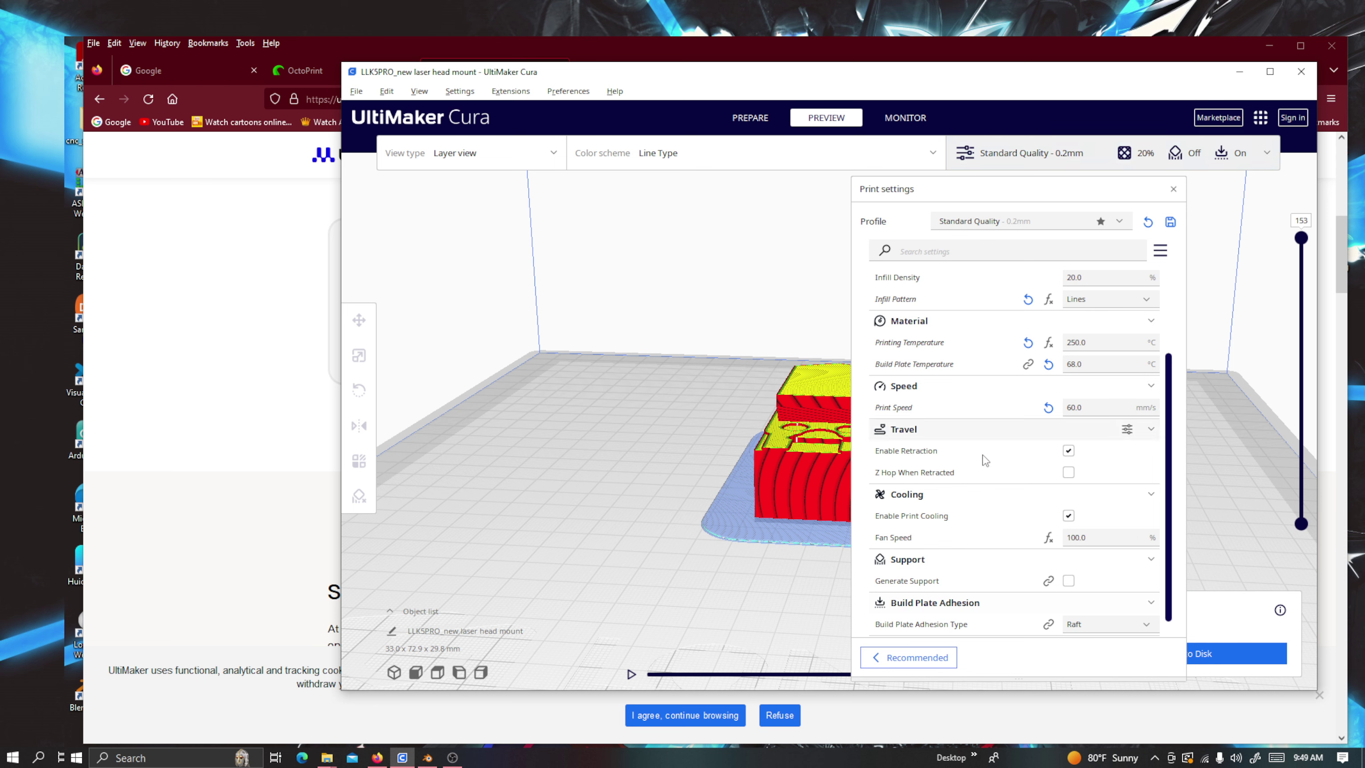
{"action": "scroll", "coordinate": [1047, 570], "scroll_direction": "down", "scroll_amount": 1}
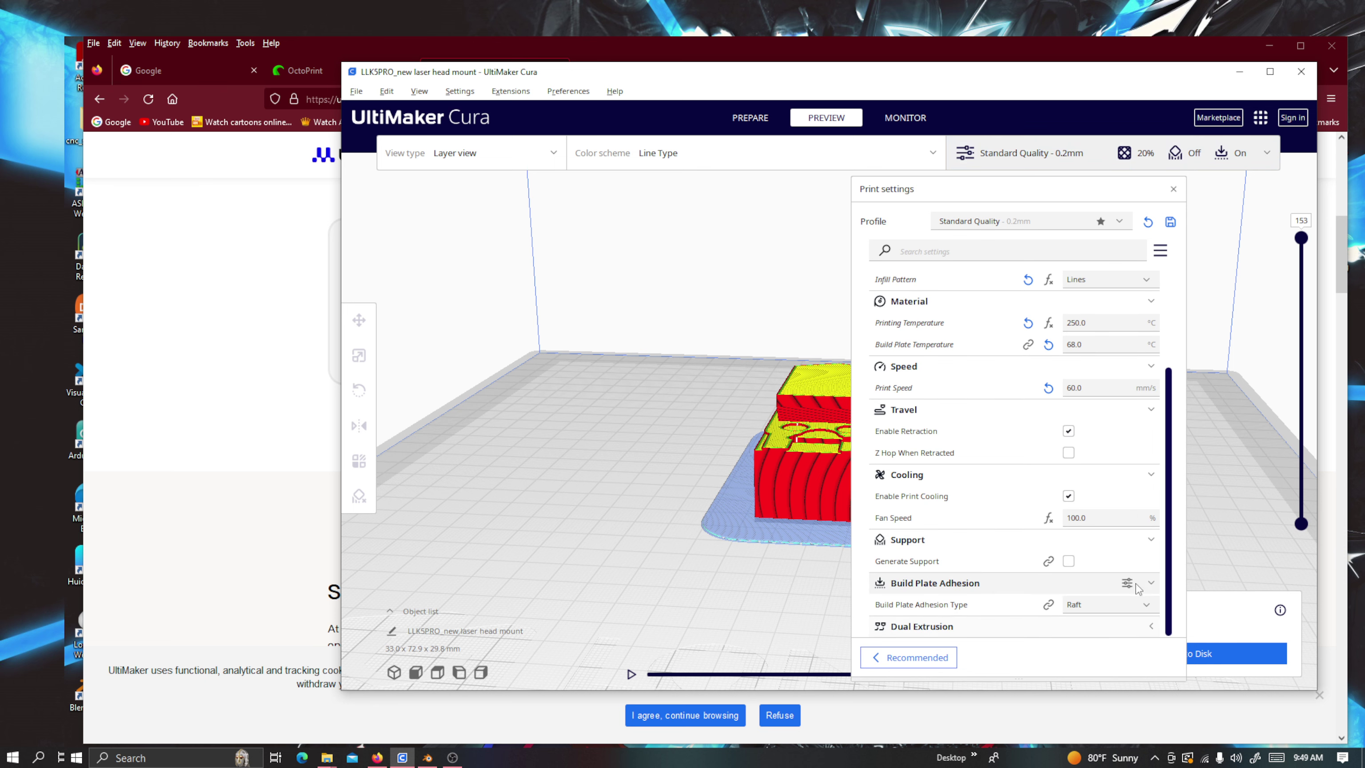
{"action": "left_click", "coordinate": [1149, 608]}
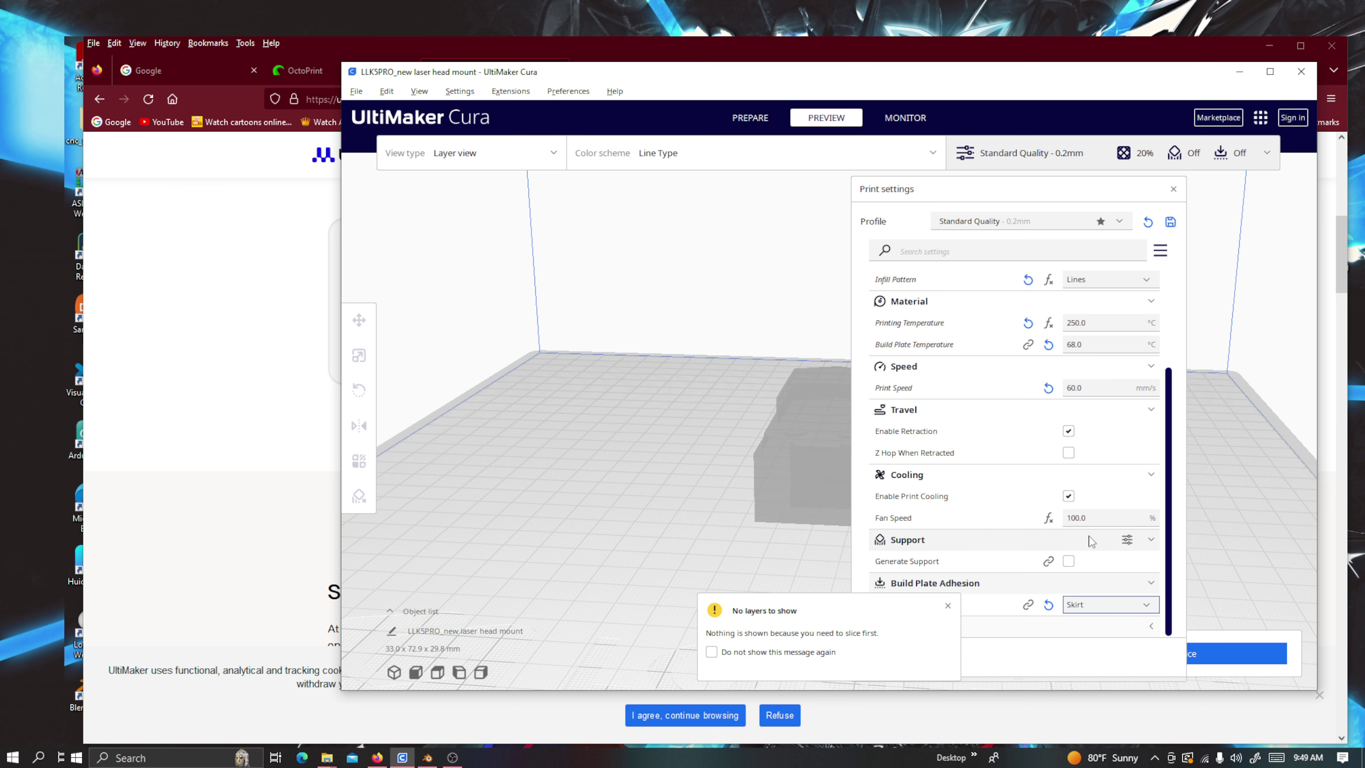
{"action": "left_click", "coordinate": [1173, 189]}
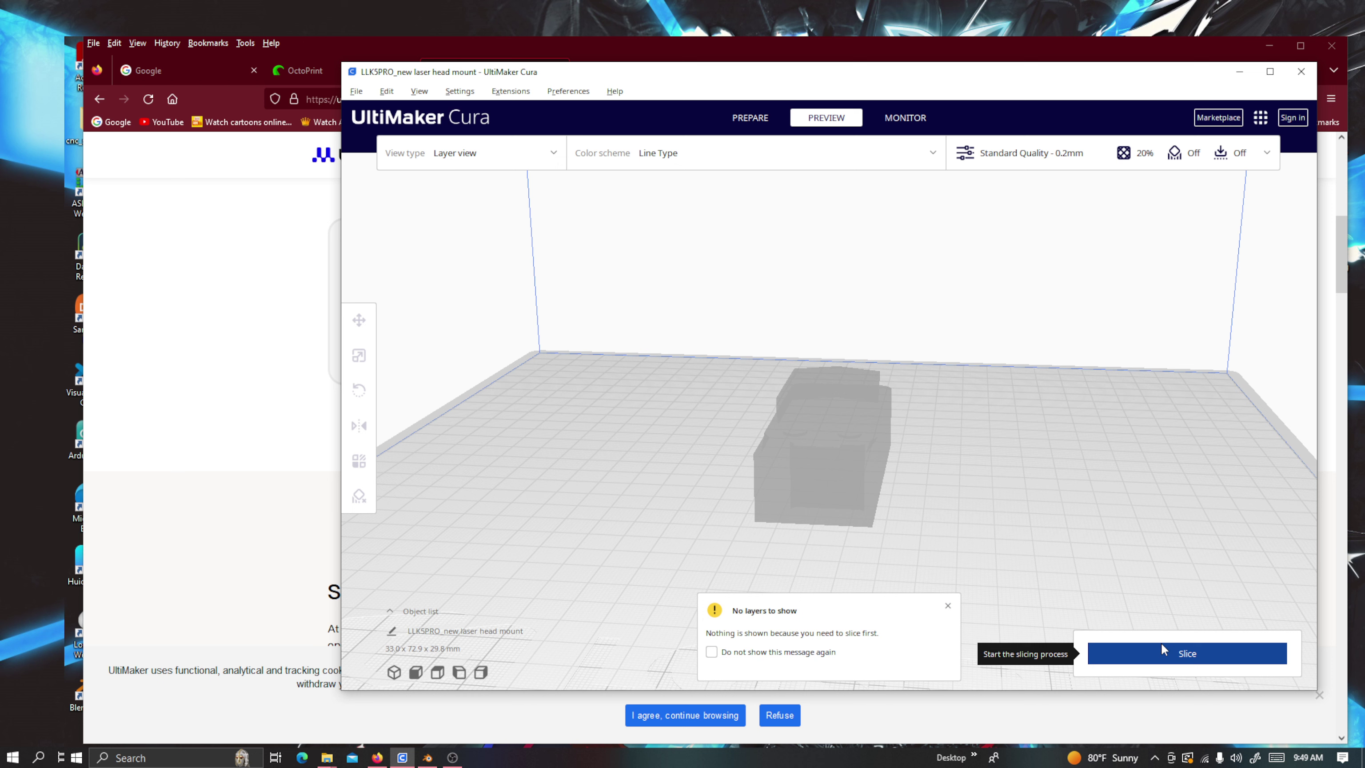
{"action": "left_click", "coordinate": [1175, 653]}
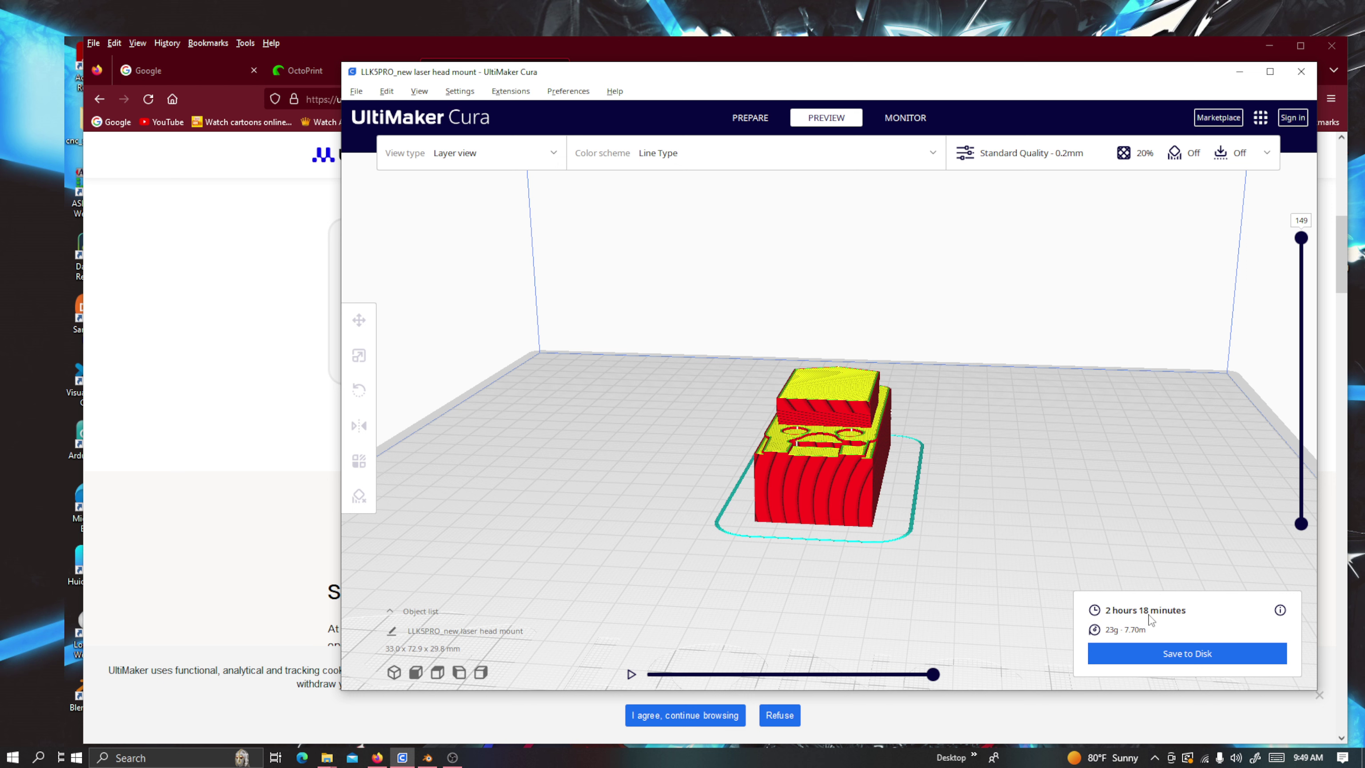
Inspect the sliced model with its skirt up close and scrub through the layers.
{"action": "right_click_drag", "start_coordinate": [778, 512], "coordinate": [849, 588]}
{"action": "scroll", "coordinate": [897, 553], "scroll_direction": "up", "scroll_amount": 5}
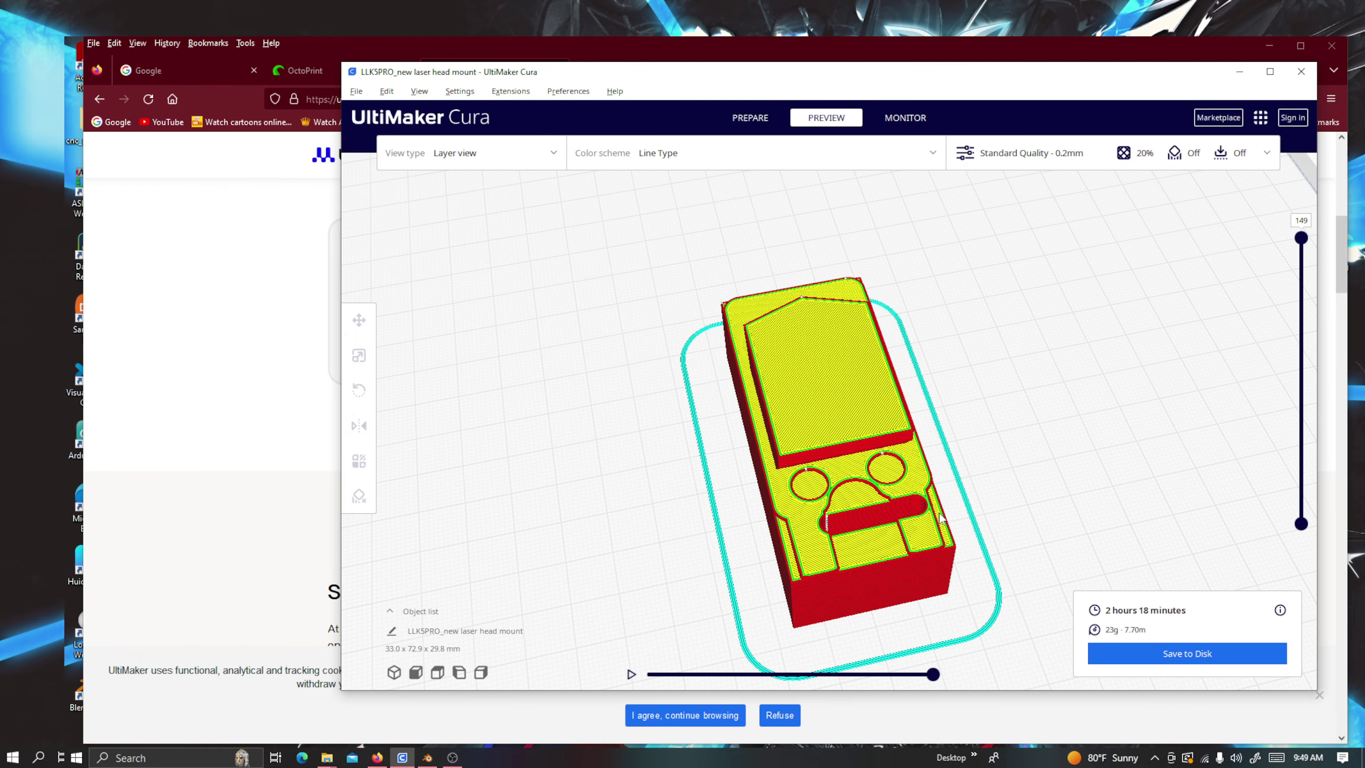
{"action": "scroll", "coordinate": [997, 451], "scroll_direction": "down", "scroll_amount": 4}
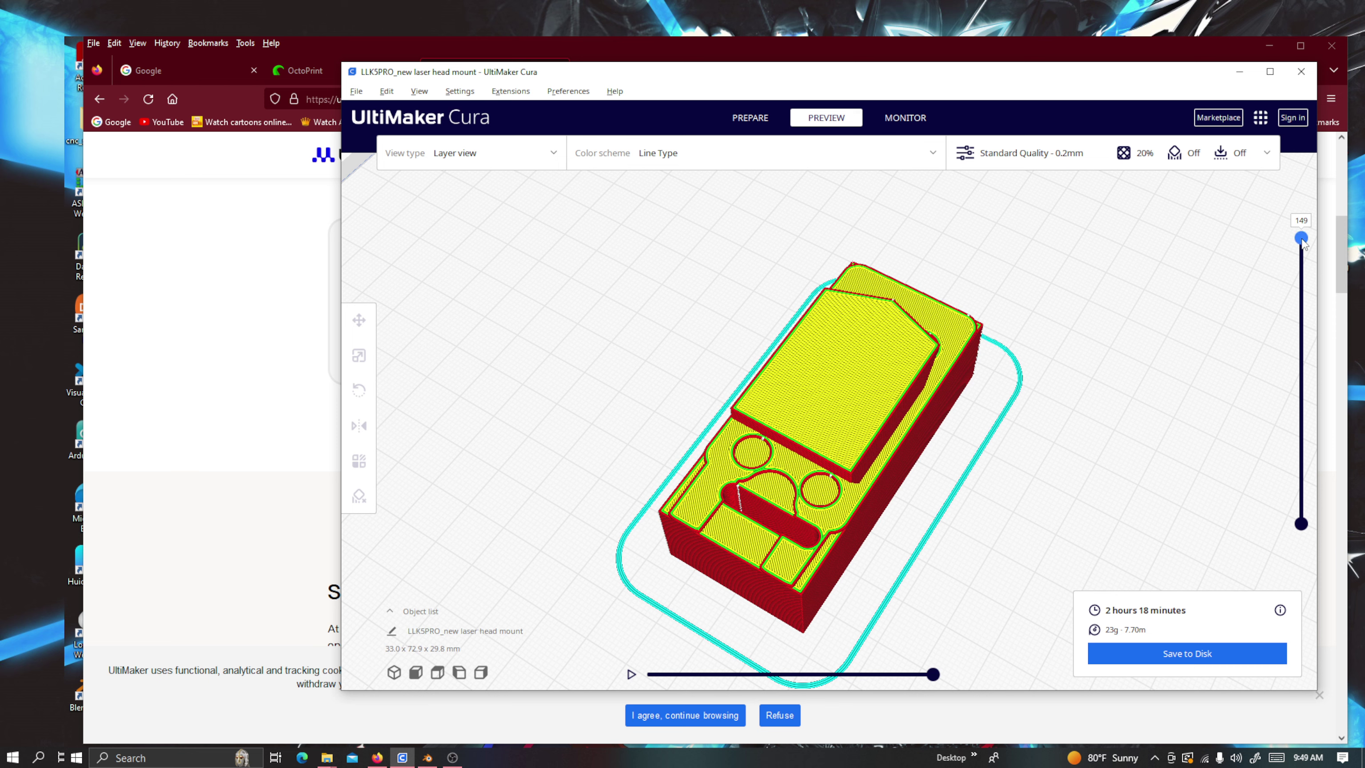
{"action": "mouse_move", "coordinate": [1303, 240]}
{"action": "left_mouse_down"}
{"action": "mouse_move", "coordinate": [1296, 313]}
{"action": "mouse_move", "coordinate": [1271, 337]}
{"action": "mouse_move", "coordinate": [1234, 517]}
{"action": "mouse_move", "coordinate": [1268, 389]}
{"action": "mouse_move", "coordinate": [1279, 243]}
{"action": "left_mouse_up"}
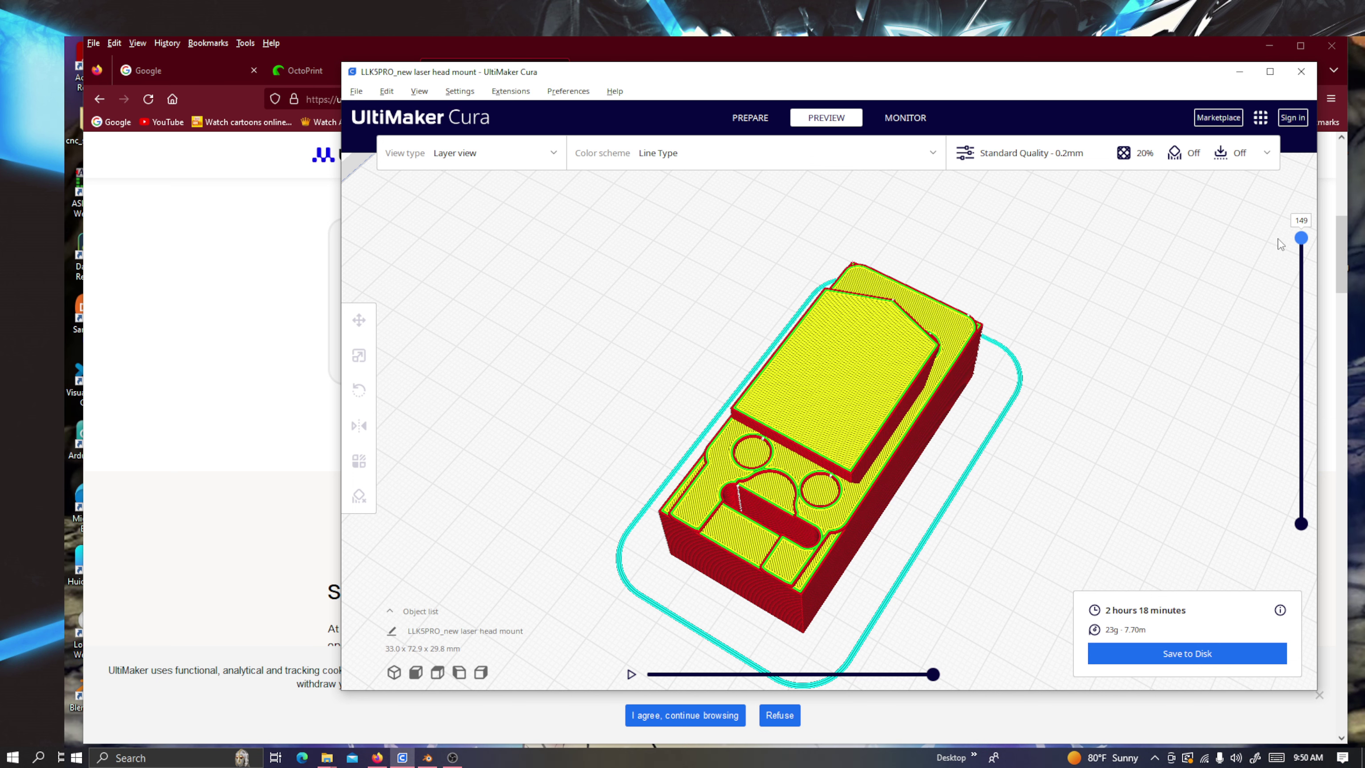
Set the infill density to 100% in the print settings.
{"action": "left_click", "coordinate": [1264, 153]}
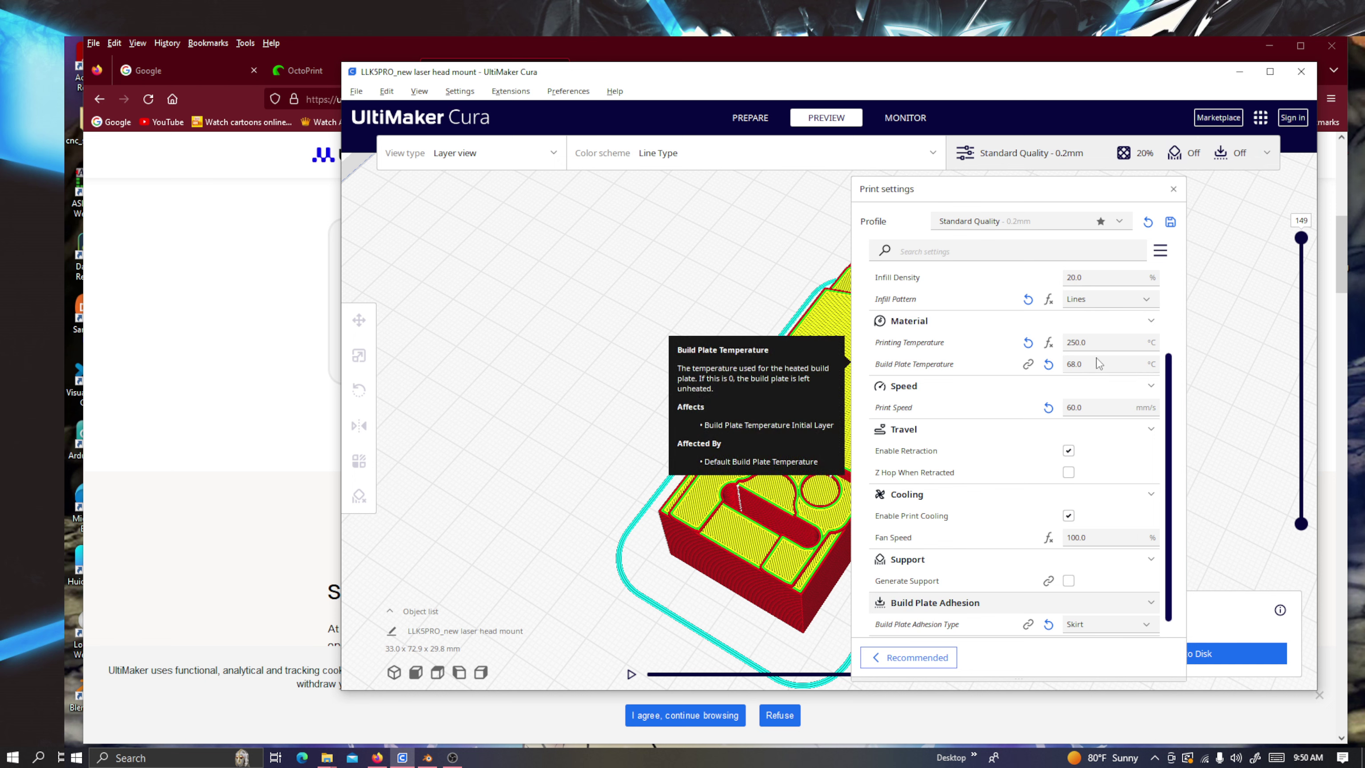
{"action": "scroll", "coordinate": [1098, 363], "scroll_direction": "up", "scroll_amount": 1}
{"action": "scroll", "coordinate": [1099, 350], "scroll_direction": "up", "scroll_amount": 3}
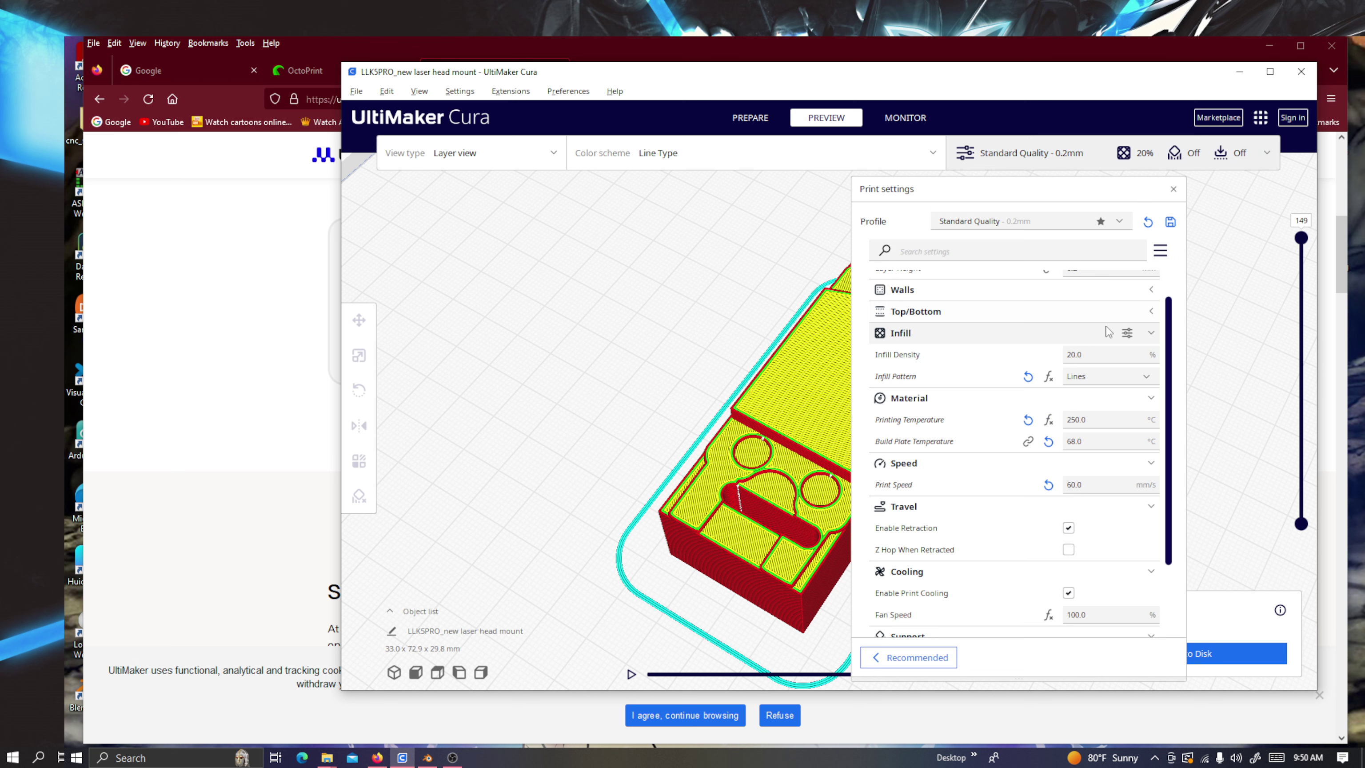
{"action": "scroll", "coordinate": [1108, 332], "scroll_direction": "up", "scroll_amount": 2}
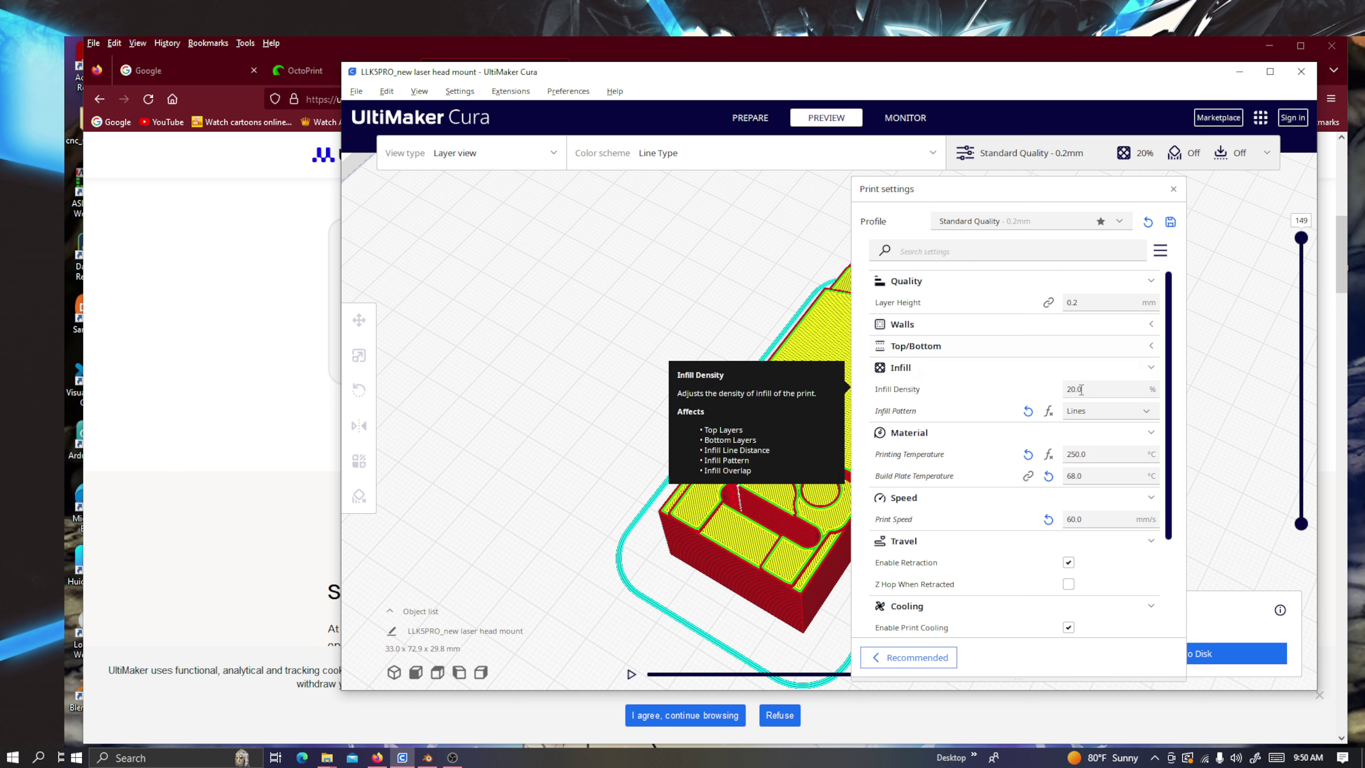
{"action": "left_click", "coordinate": [1076, 389]}
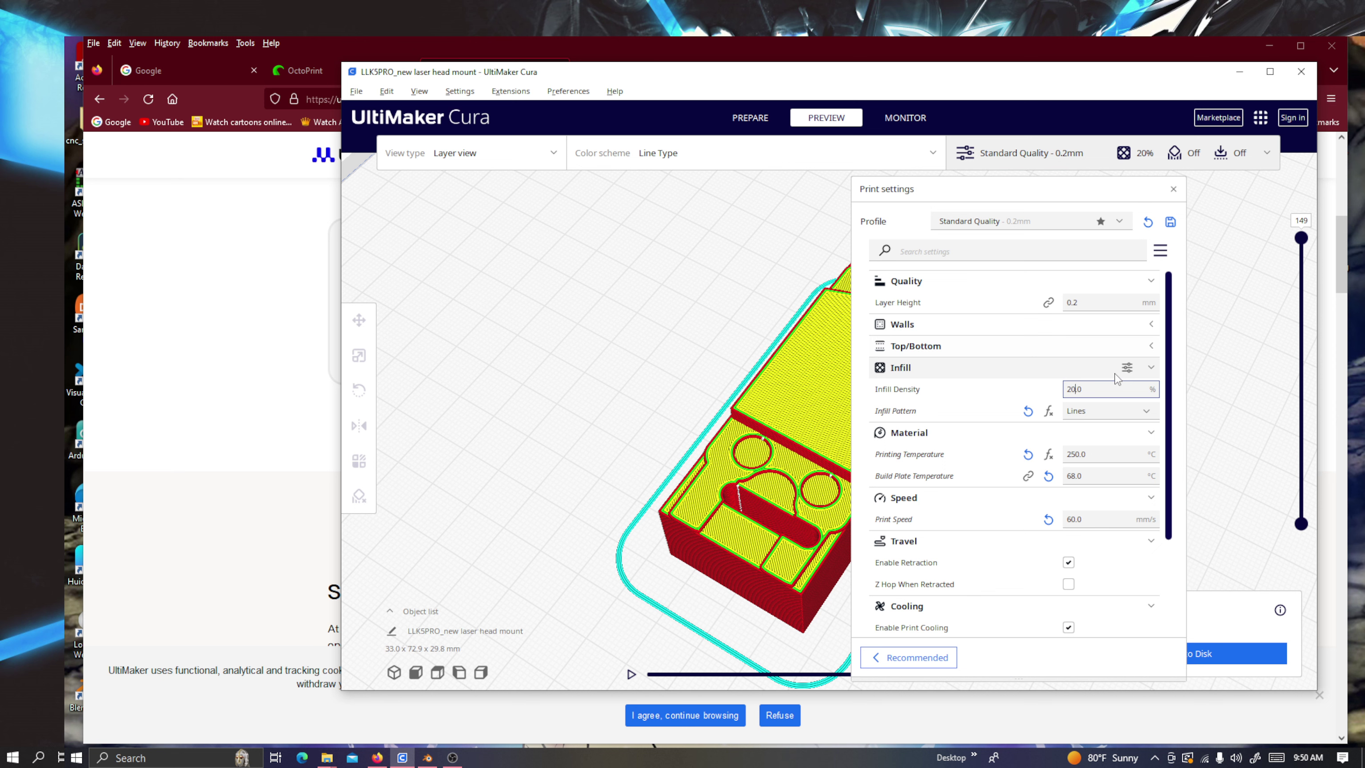
{"action": "key", "text": "BackSpace"}
{"action": "key", "text": "BackSpace"}
{"action": "type", "text": "100"}
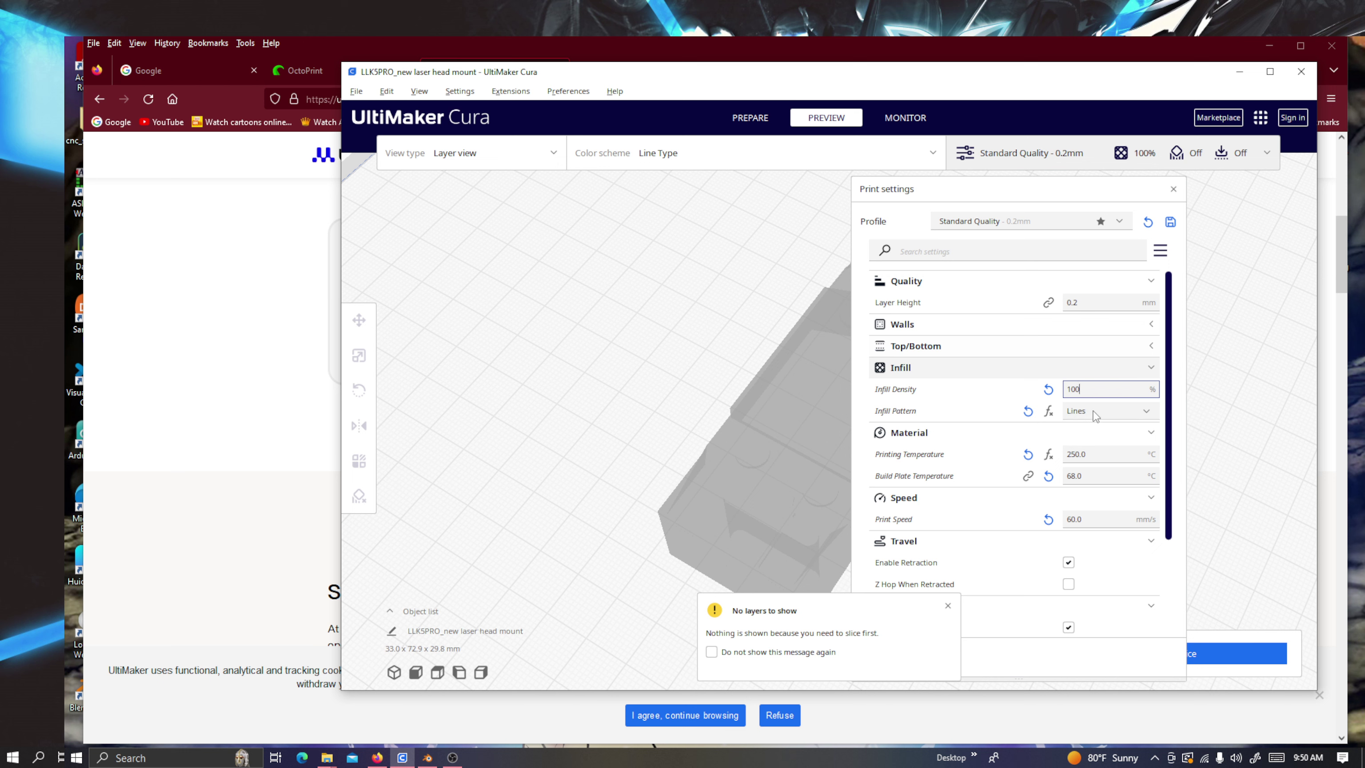
Review the temperature, speed, cooling, support and adhesion settings, and reslice the model with the new infill density.
{"action": "mouse_move", "coordinate": [1086, 464]}
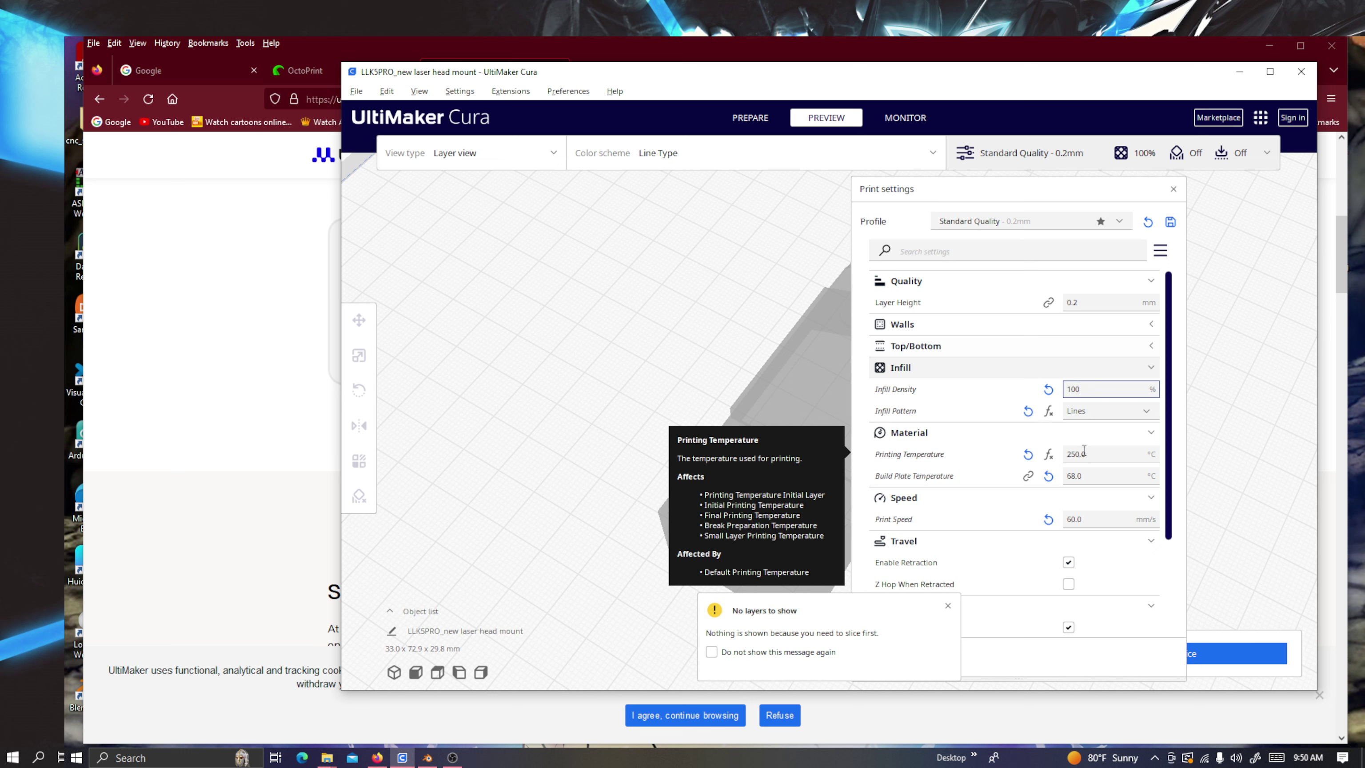
{"action": "scroll", "coordinate": [1090, 462], "scroll_direction": "down", "scroll_amount": 2}
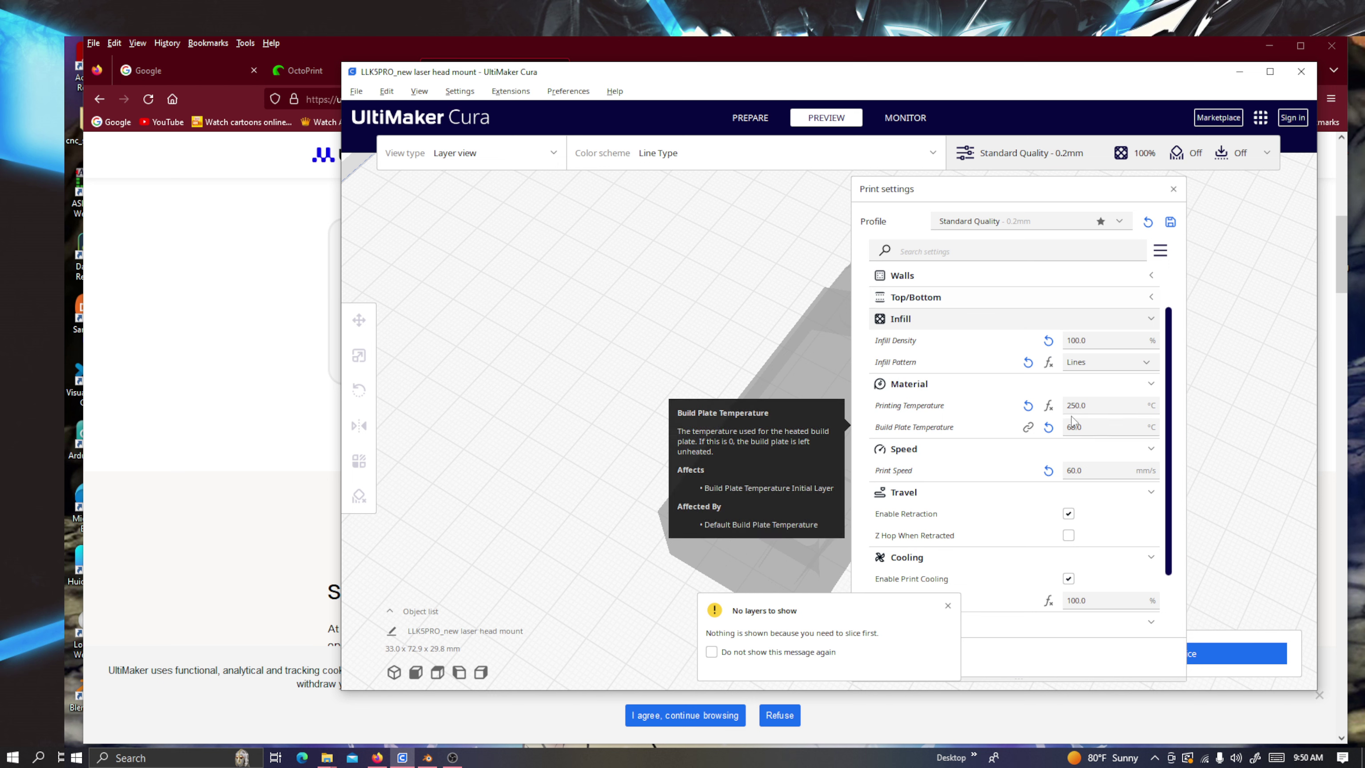
{"action": "scroll", "coordinate": [1080, 444], "scroll_direction": "down", "scroll_amount": 2}
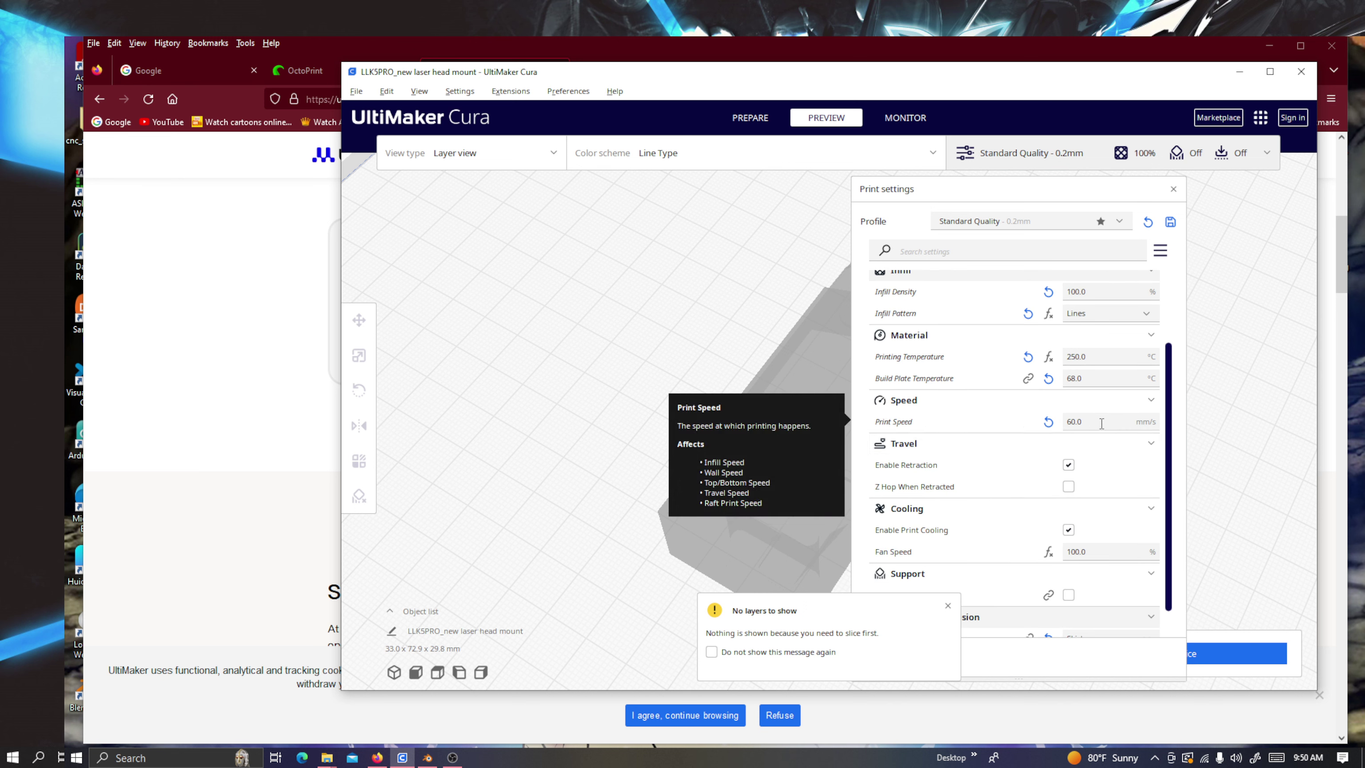
{"action": "scroll", "coordinate": [1119, 420], "scroll_direction": "down", "scroll_amount": 1}
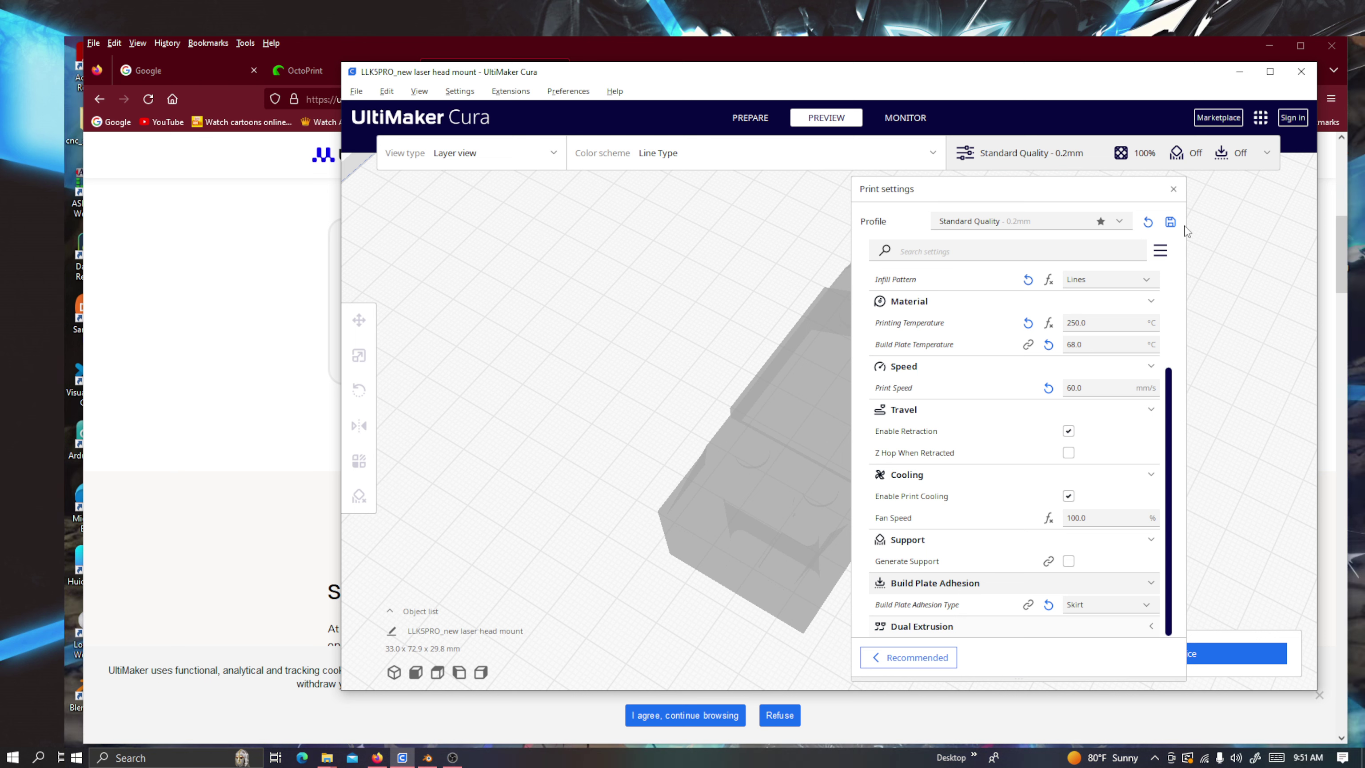
{"action": "left_click", "coordinate": [1173, 189]}
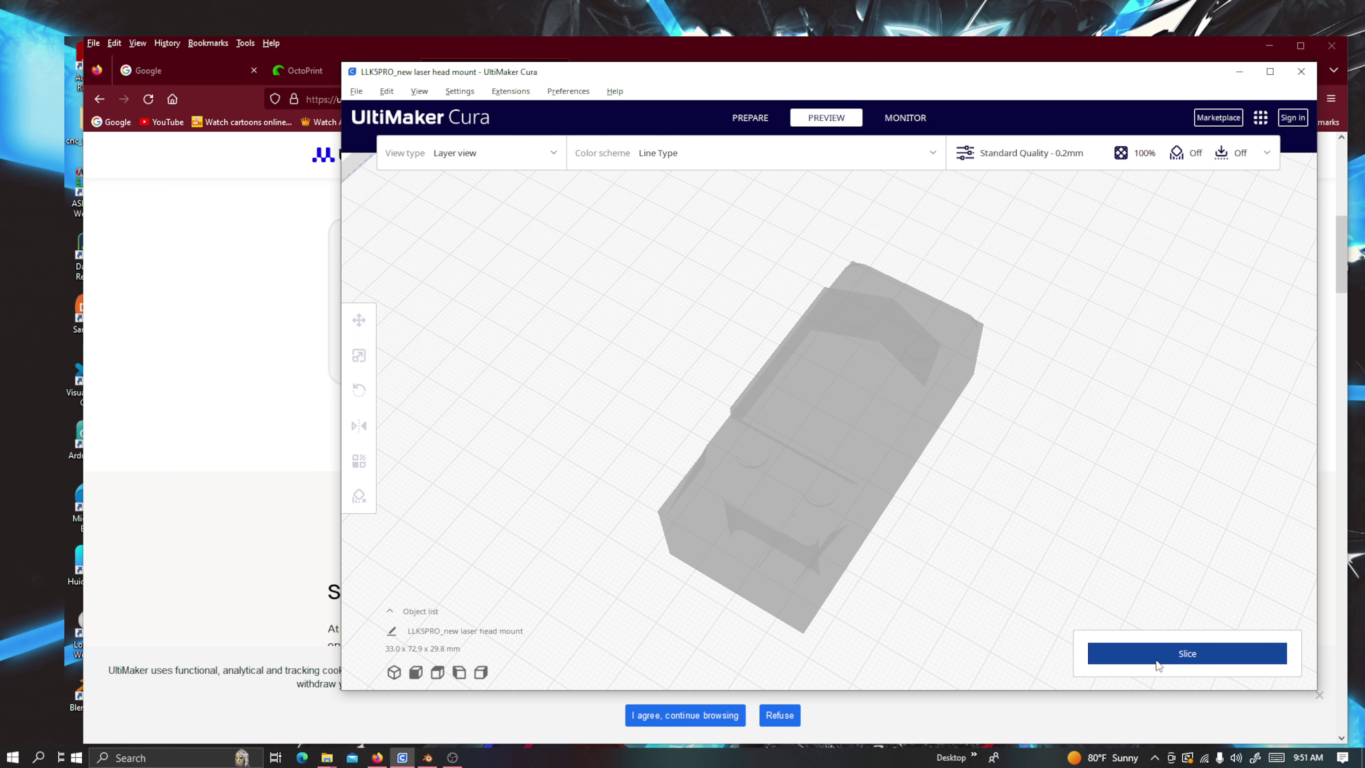
{"action": "left_click", "coordinate": [1177, 653]}
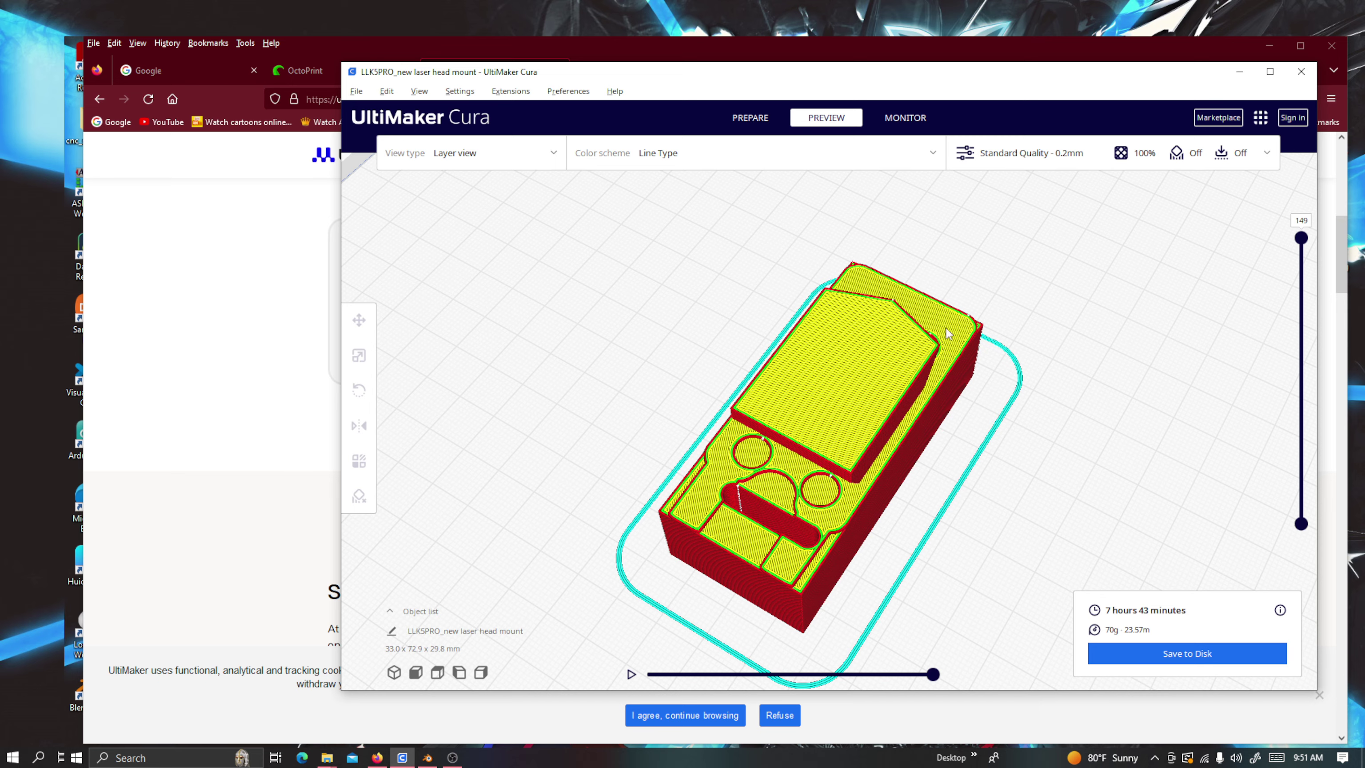
Inspect the fully filled slice up close and scrub through its layers to check the solid infill.
{"action": "scroll", "coordinate": [957, 358], "scroll_direction": "up", "scroll_amount": 10}
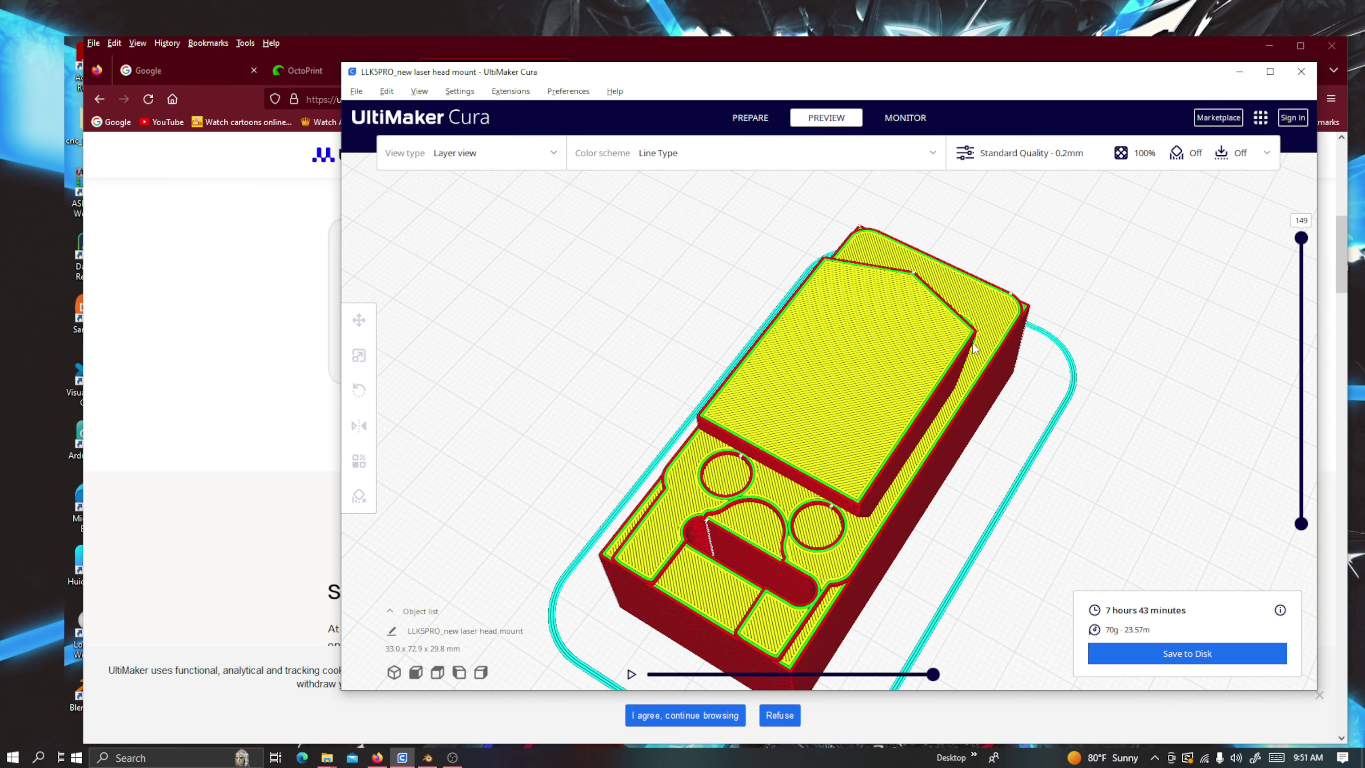
{"action": "right_click_drag", "start_coordinate": [1108, 346], "coordinate": [1124, 304]}
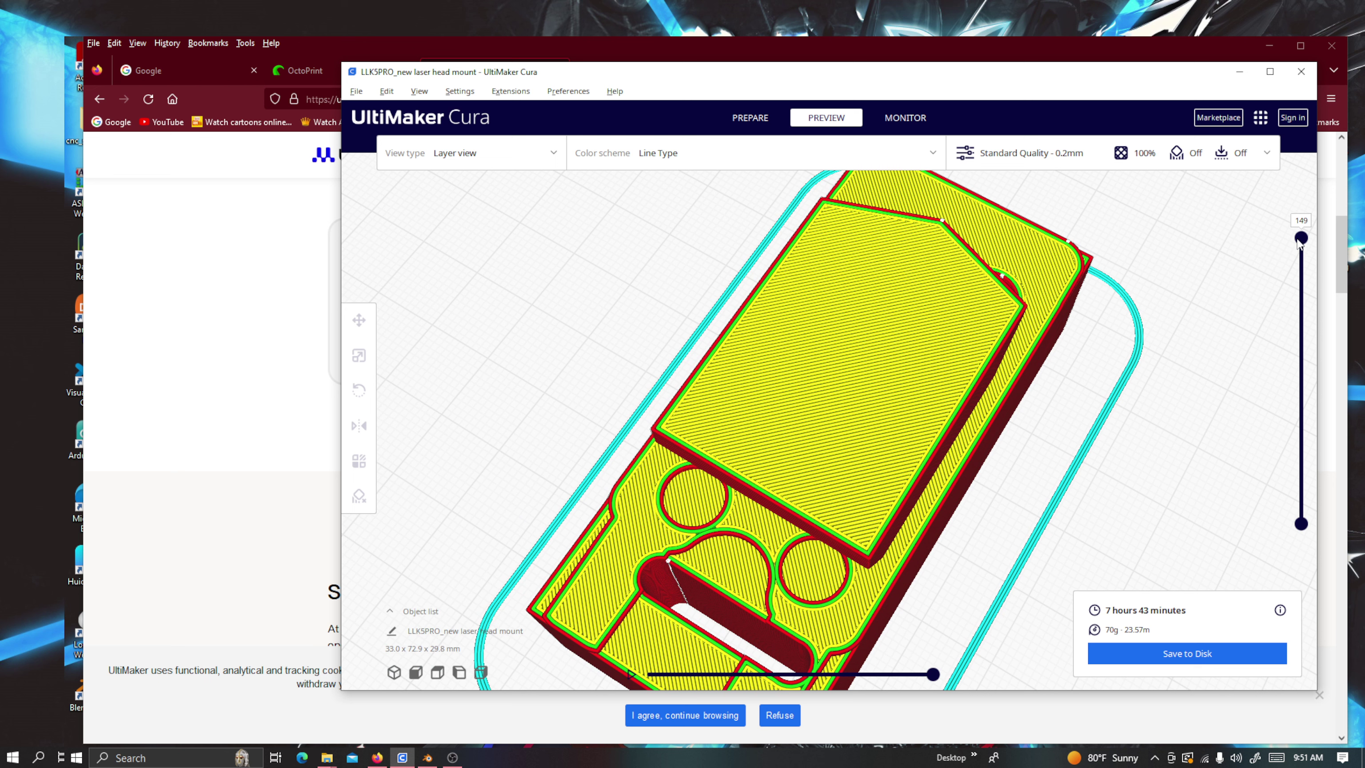
{"action": "left_click_drag", "start_coordinate": [1298, 242], "coordinate": [1312, 189]}
{"action": "right_click_drag", "start_coordinate": [1026, 551], "coordinate": [1038, 465]}
{"action": "scroll", "coordinate": [1087, 460], "scroll_direction": "down", "scroll_amount": 5}
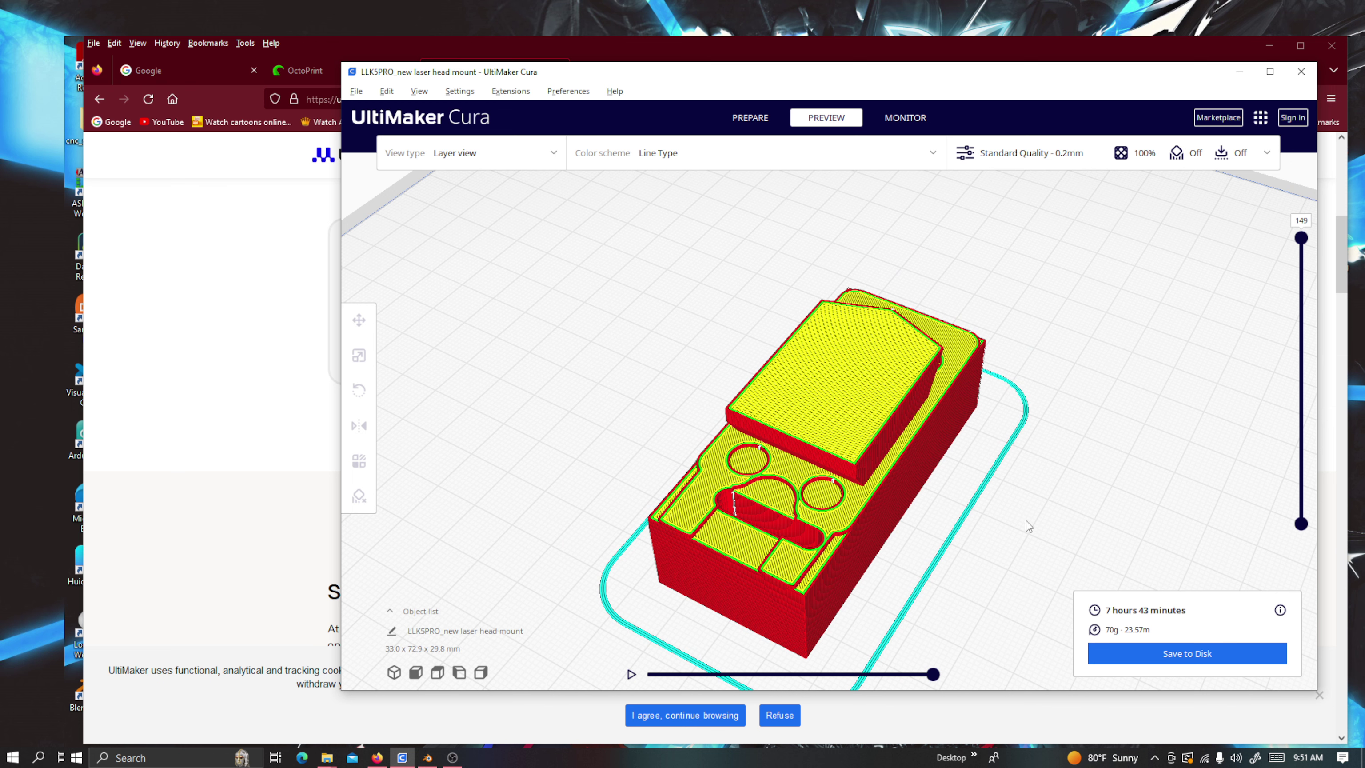
Inspect the sliced laser head mount against the whole build plate, from the front and from above.
{"action": "scroll", "coordinate": [1026, 465], "scroll_direction": "down", "scroll_amount": 10}
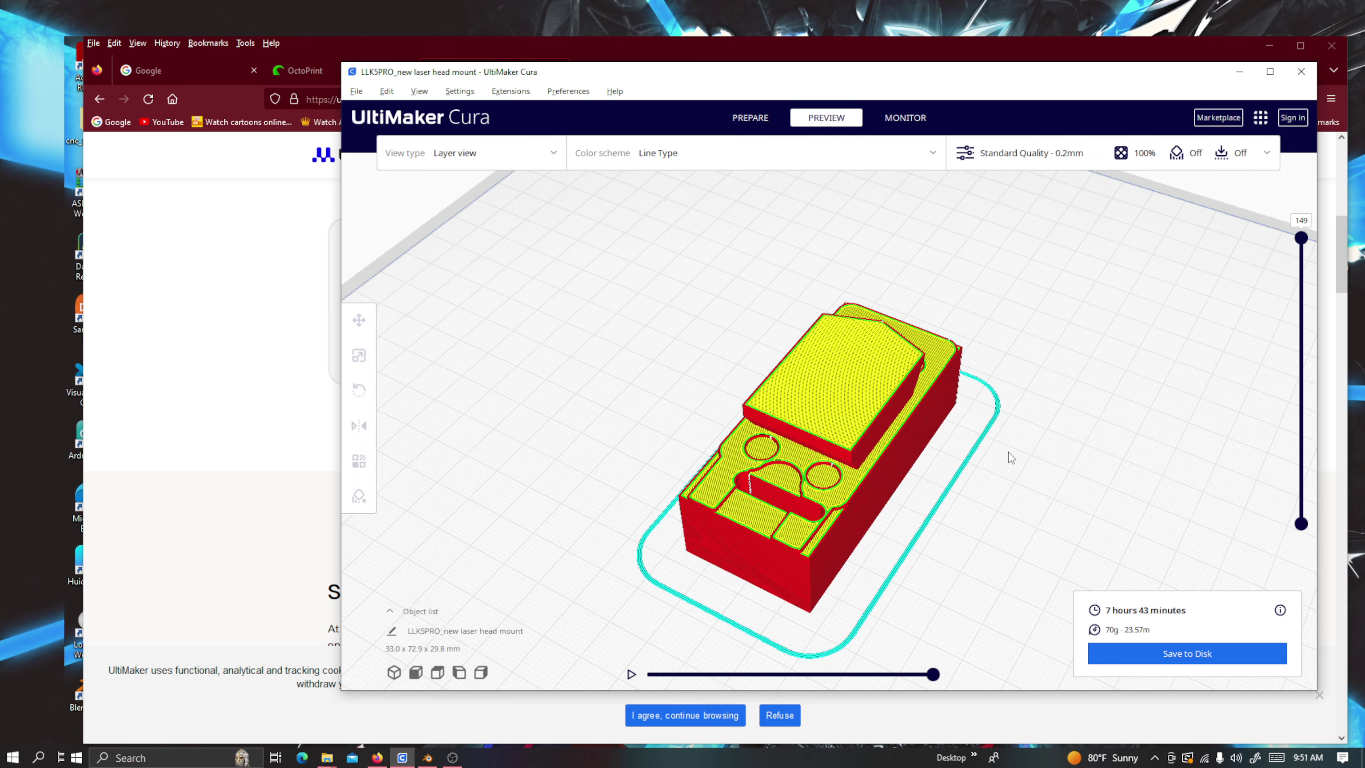
{"action": "right_click_drag", "start_coordinate": [894, 501], "coordinate": [1003, 463]}
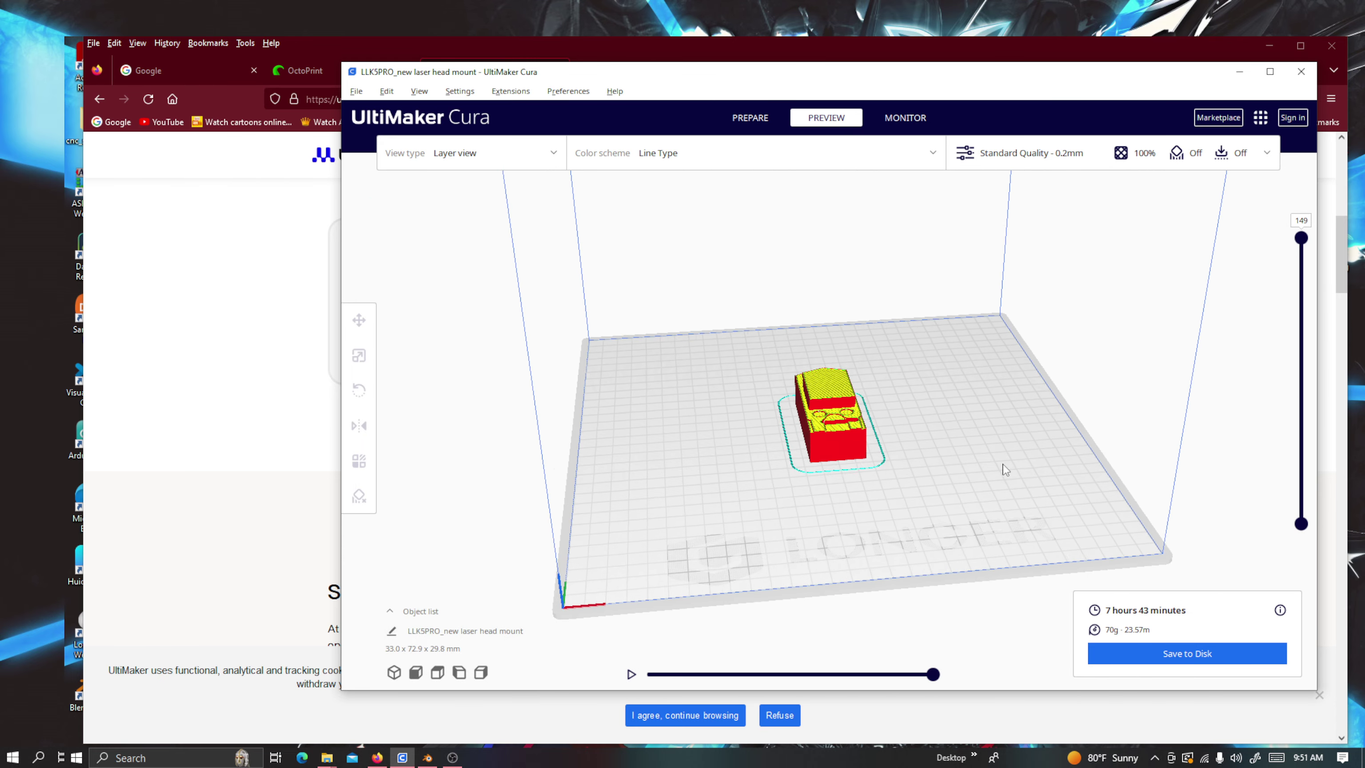
{"action": "scroll", "coordinate": [981, 472], "scroll_direction": "up", "scroll_amount": 5}
{"action": "scroll", "coordinate": [981, 471], "scroll_direction": "up", "scroll_amount": 2}
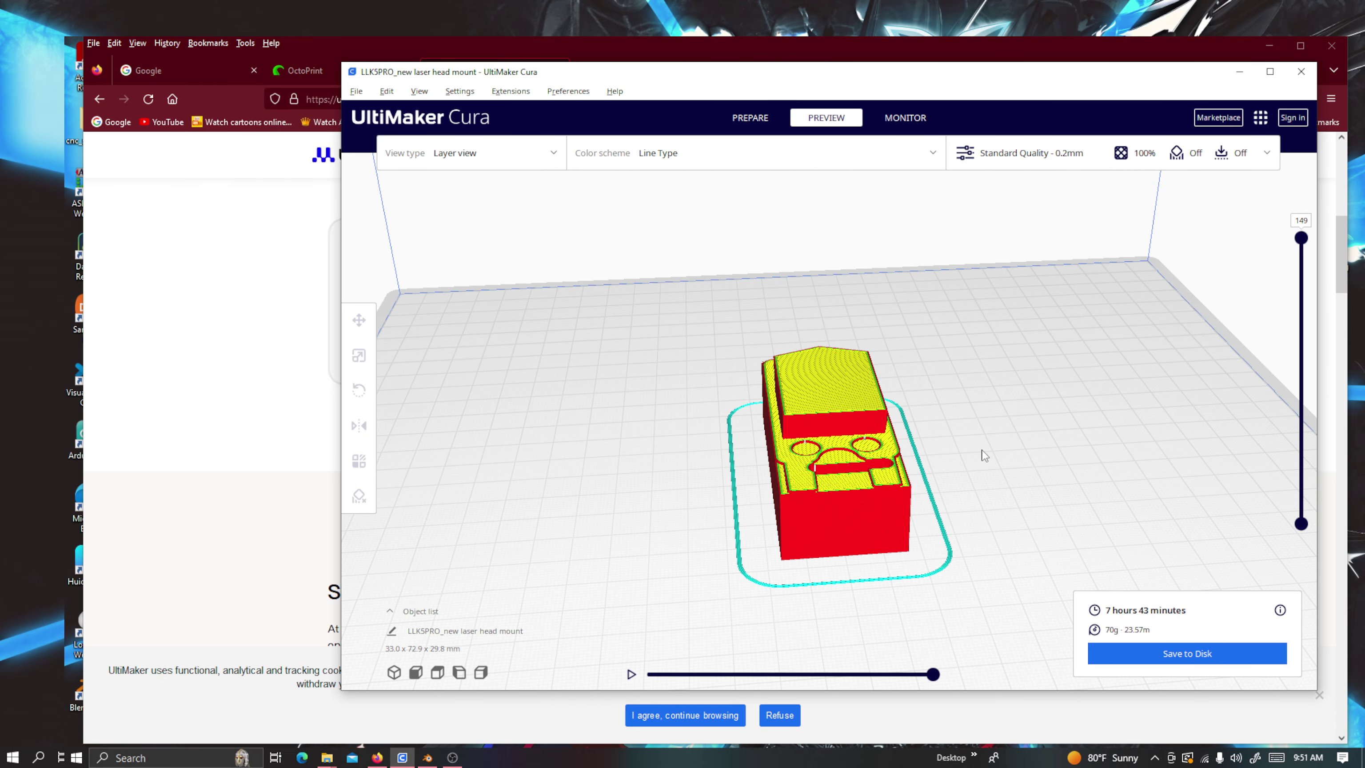
{"action": "scroll", "coordinate": [991, 428], "scroll_direction": "up", "scroll_amount": 3}
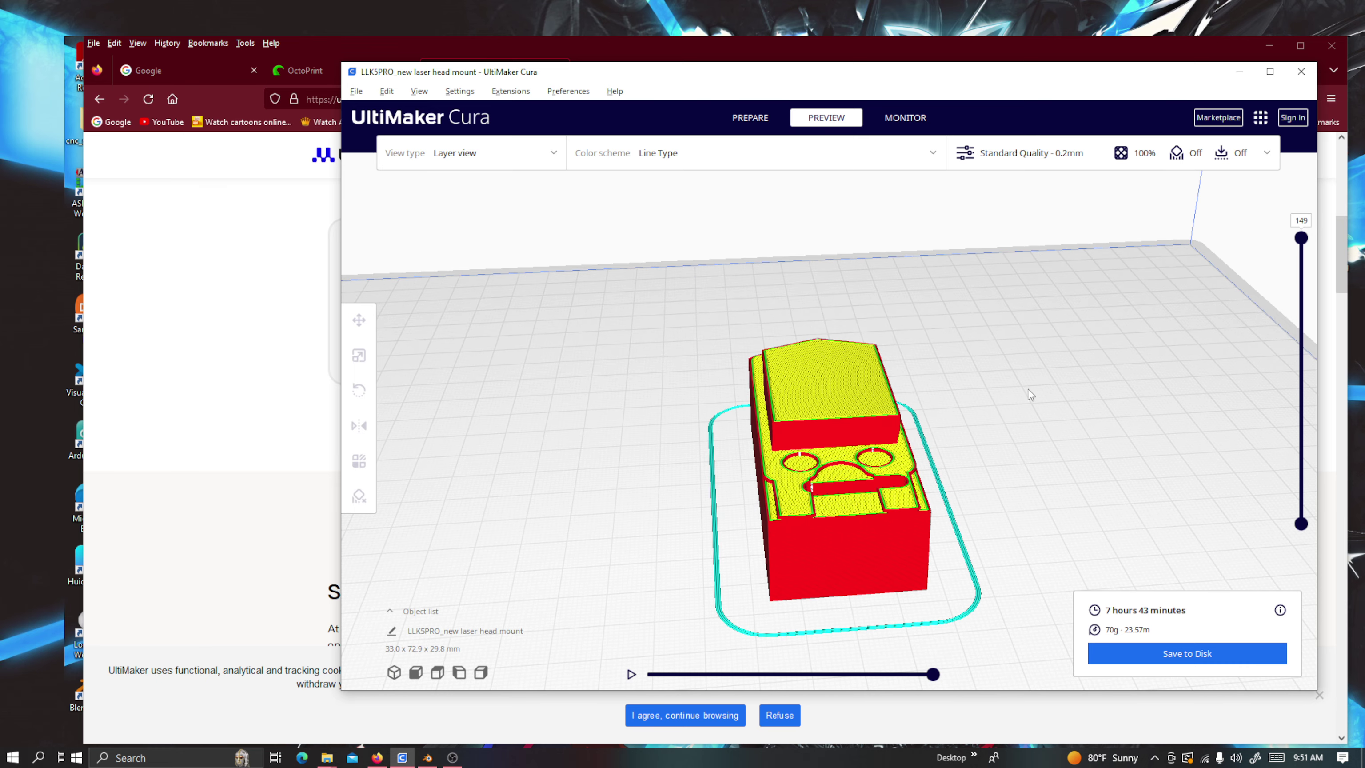
{"action": "right_click_drag", "start_coordinate": [1082, 384], "coordinate": [1068, 433]}
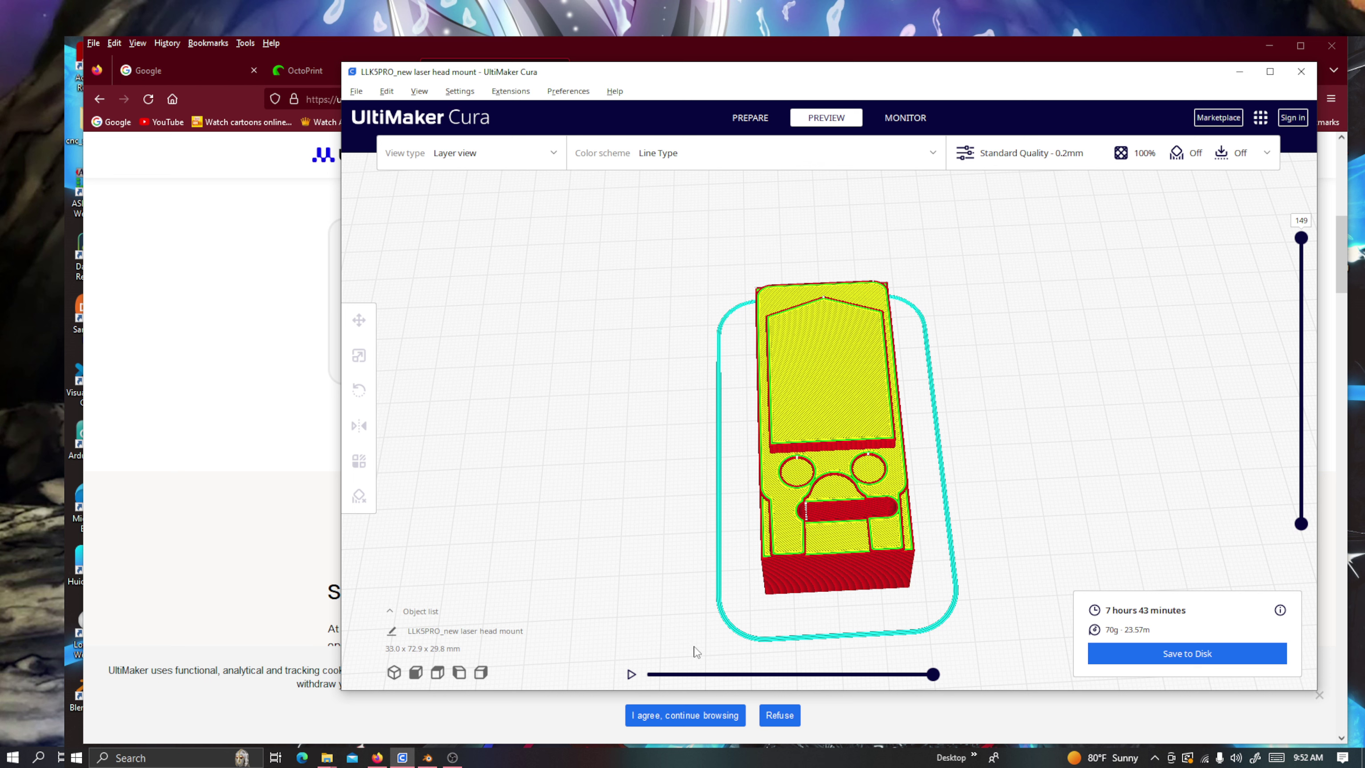
Switch to Blender and examine the selected small cylinder's size against the large disc, from above and in perspective.
{"action": "mouse_move", "coordinate": [430, 759]}
{"action": "left_click", "coordinate": [429, 758]}
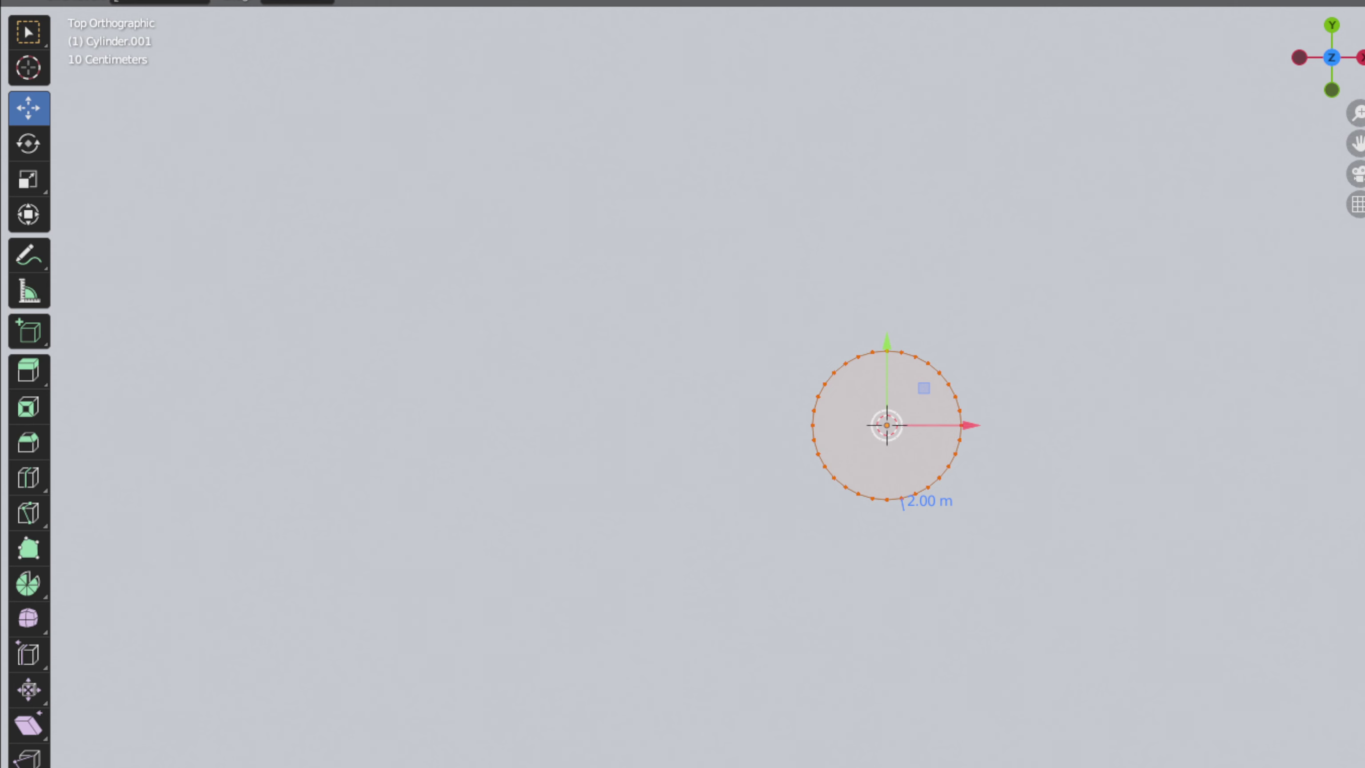
{"action": "scroll", "coordinate": [962, 552], "scroll_direction": "down", "scroll_amount": 10}
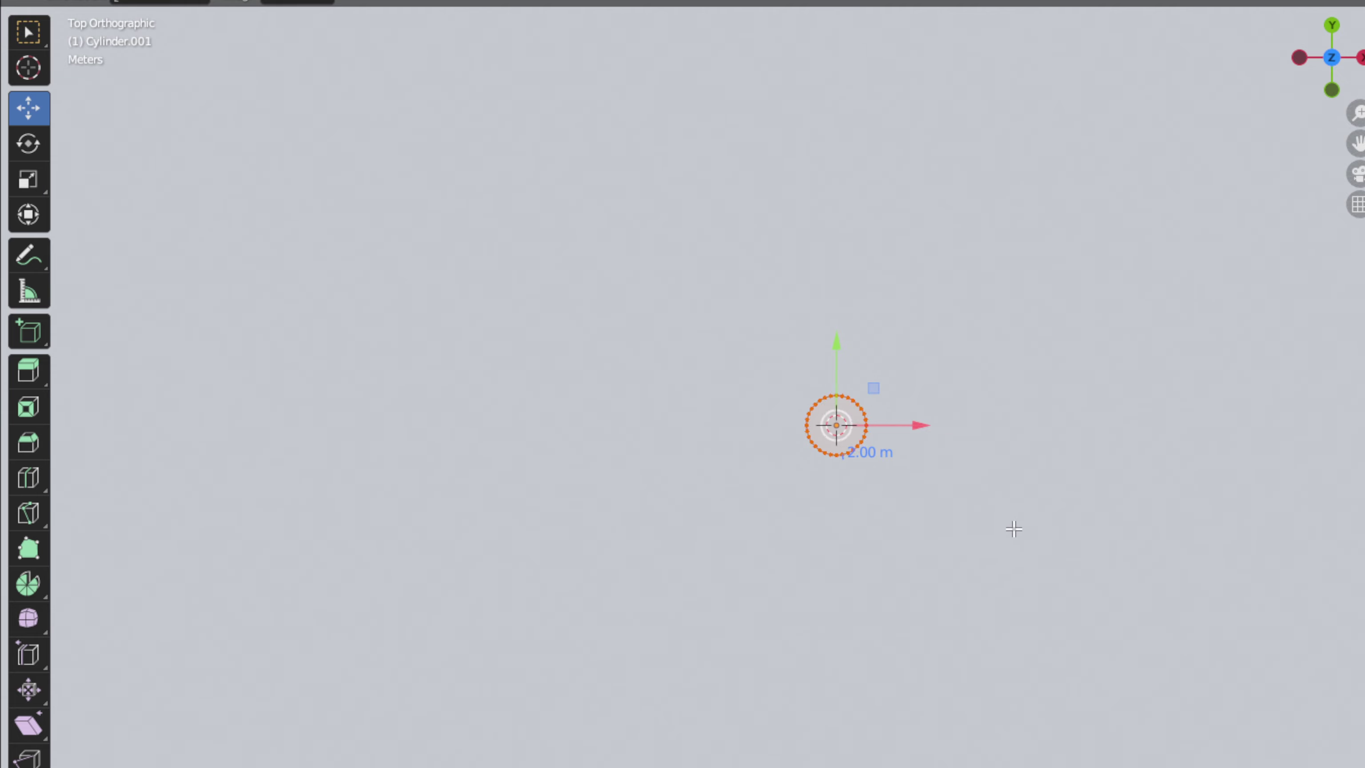
{"action": "scroll", "coordinate": [1185, 533], "scroll_direction": "down", "scroll_amount": 2}
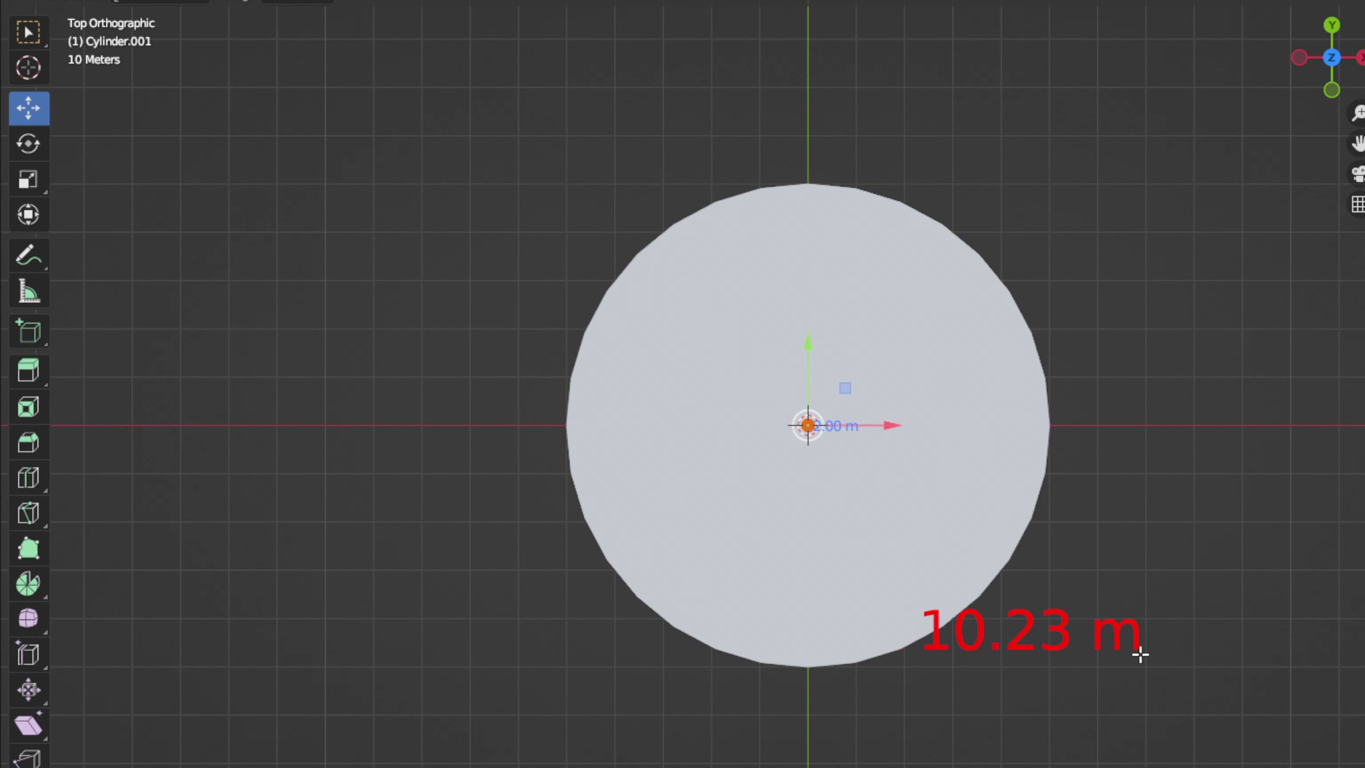
{"action": "right_click", "coordinate": [1131, 653]}
{"action": "middle_click_drag", "start_coordinate": [1331, 588], "coordinate": [1210, 420]}
{"action": "scroll", "coordinate": [1203, 414], "scroll_direction": "down", "scroll_amount": 2}
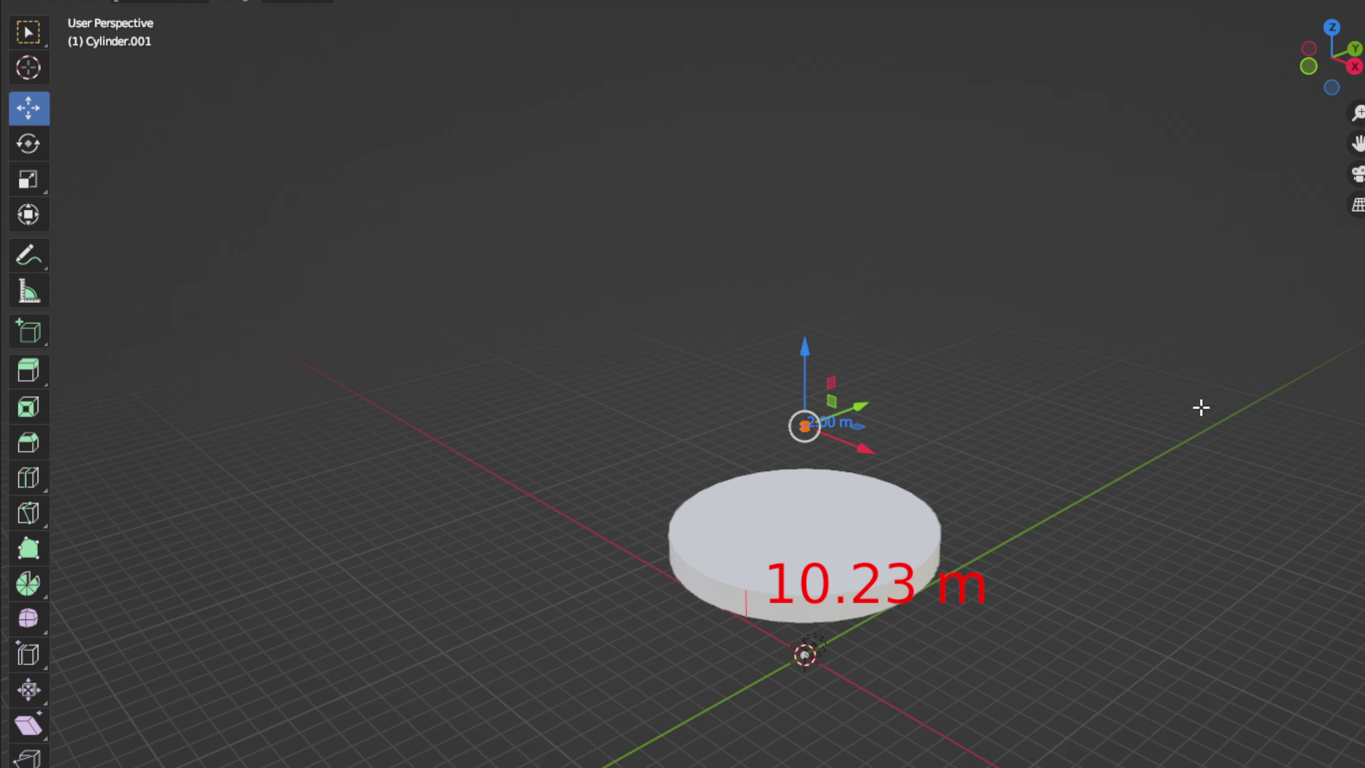
{"action": "scroll", "coordinate": [1176, 414], "scroll_direction": "up", "scroll_amount": 2}
{"action": "scroll", "coordinate": [1176, 412], "scroll_direction": "up", "scroll_amount": 2}
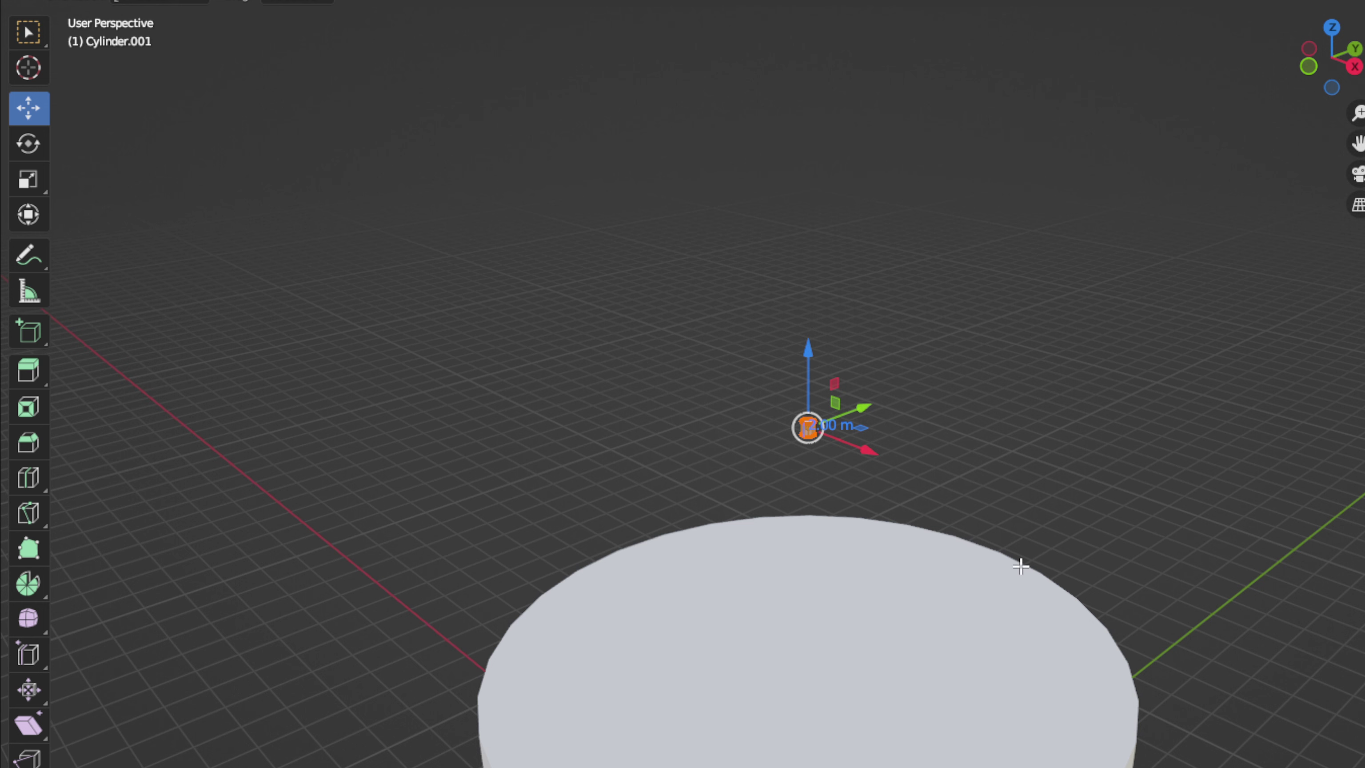
Orbit around the large disc and small cylinder to compare their positions and dimension labels from several sides.
{"action": "right_click", "coordinate": [959, 597]}
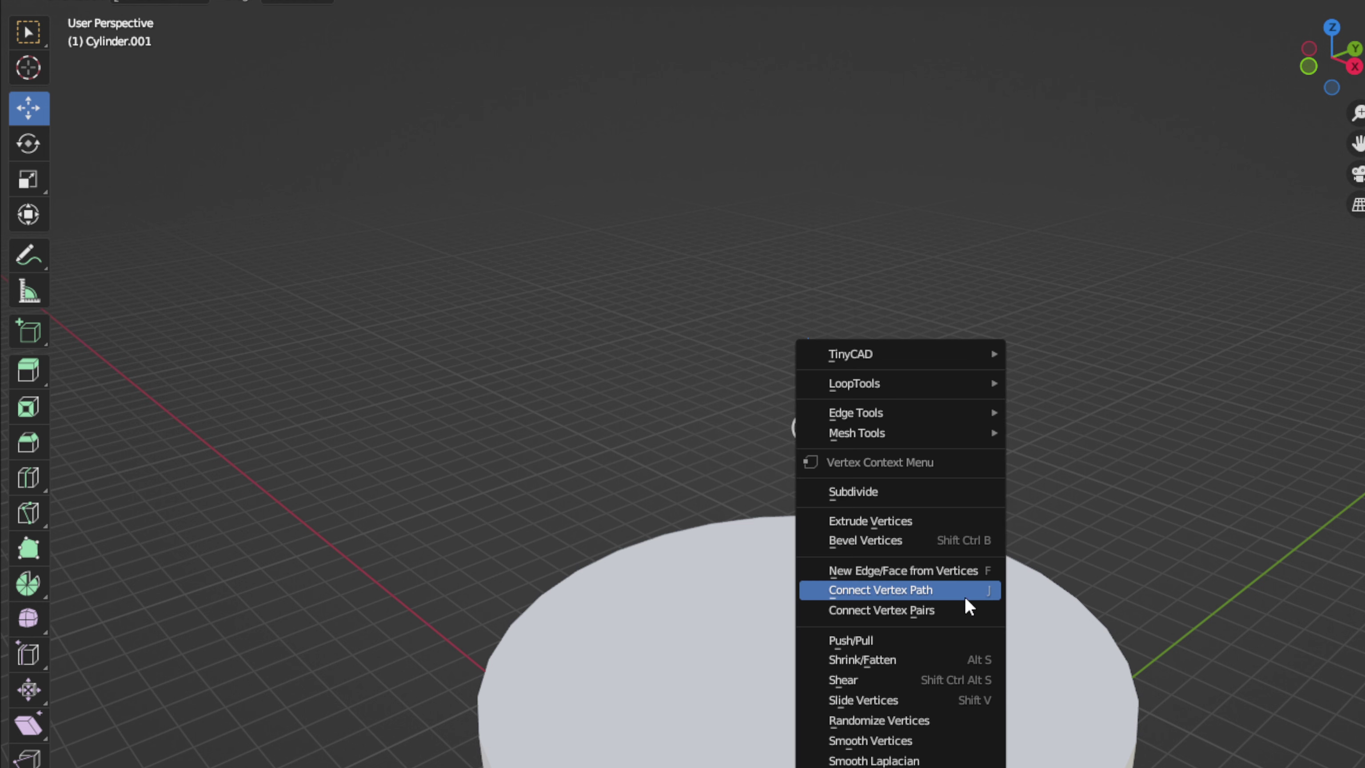
{"action": "middle_click_drag", "start_coordinate": [1127, 515], "coordinate": [1293, 503]}
{"action": "scroll", "coordinate": [1289, 500], "scroll_direction": "down", "scroll_amount": 3}
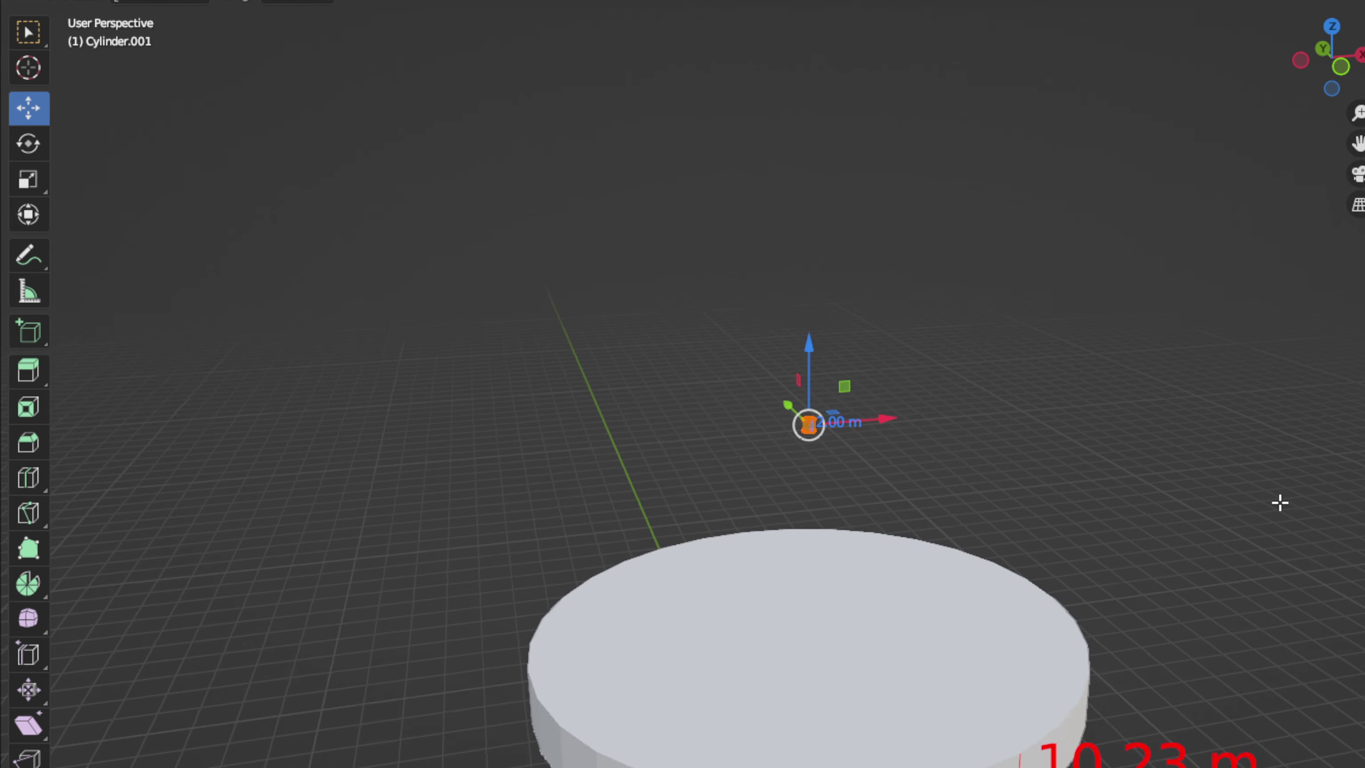
{"action": "right_click", "coordinate": [1230, 486]}
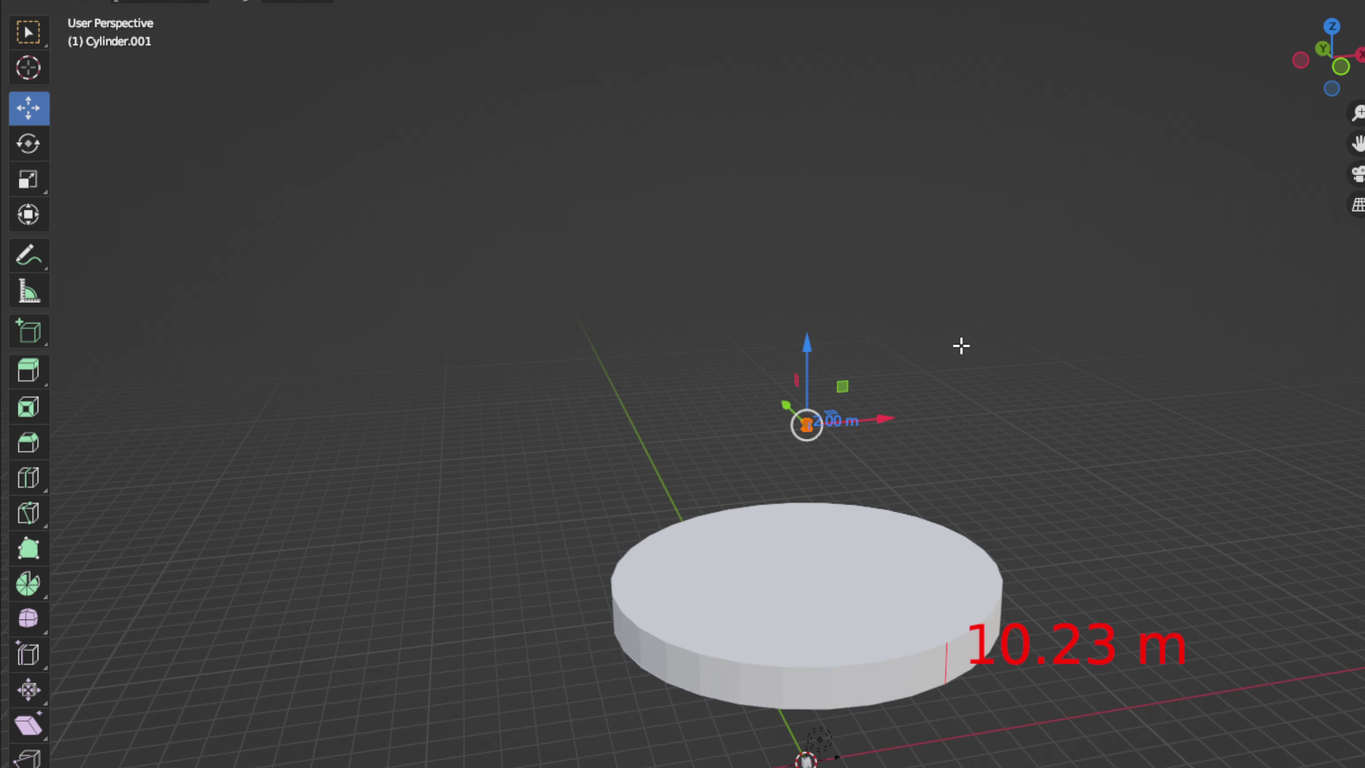
{"action": "middle_click_drag", "start_coordinate": [960, 341], "coordinate": [948, 537]}
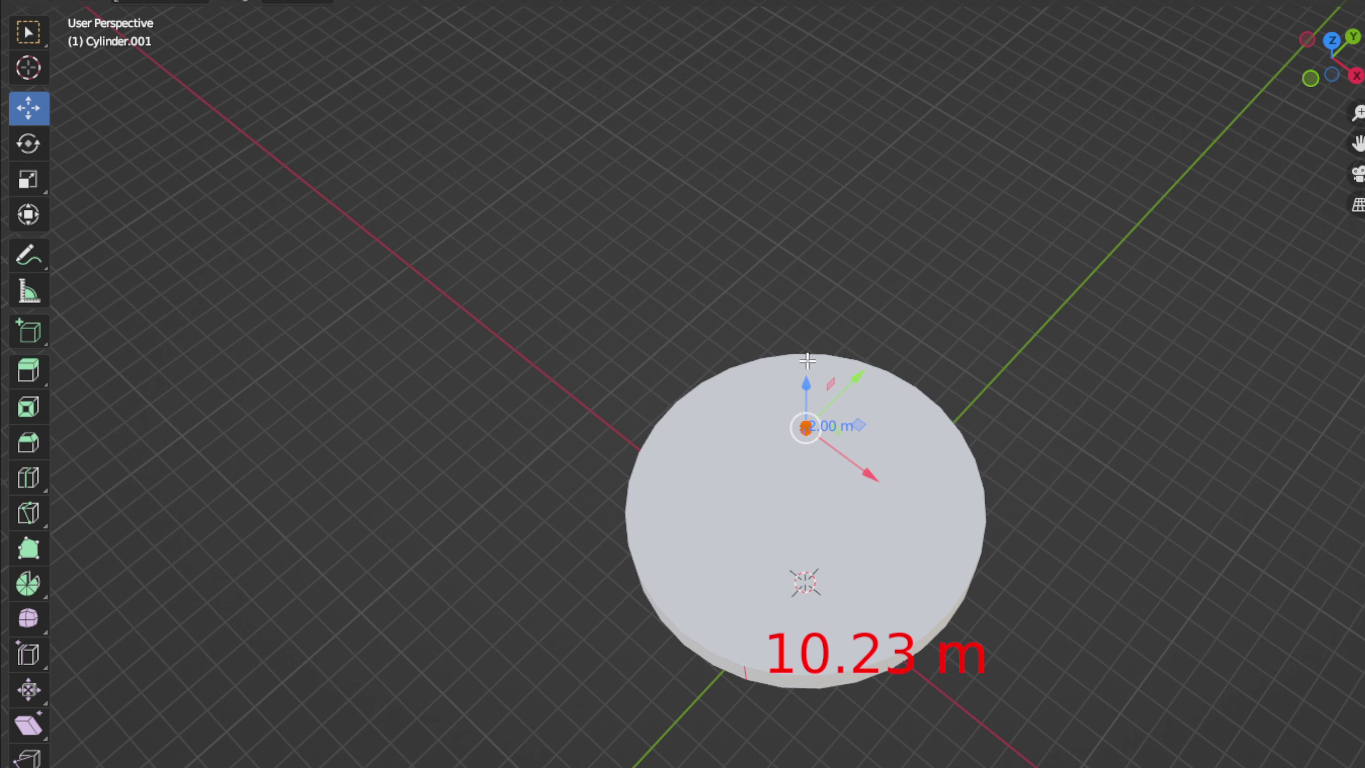
{"action": "scroll", "coordinate": [828, 410], "scroll_direction": "up", "scroll_amount": 3}
{"action": "scroll", "coordinate": [827, 410], "scroll_direction": "up", "scroll_amount": 2}
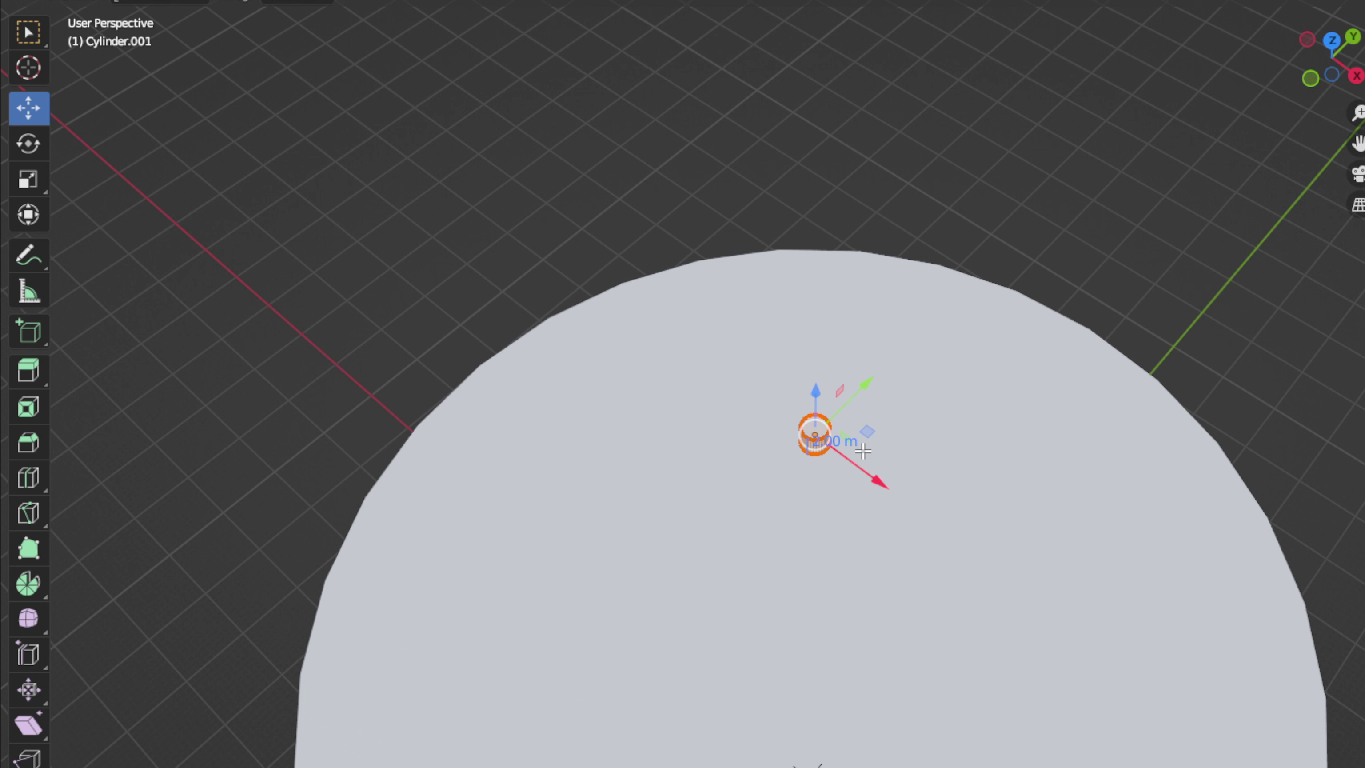
{"action": "scroll", "coordinate": [1188, 494], "scroll_direction": "down", "scroll_amount": 4}
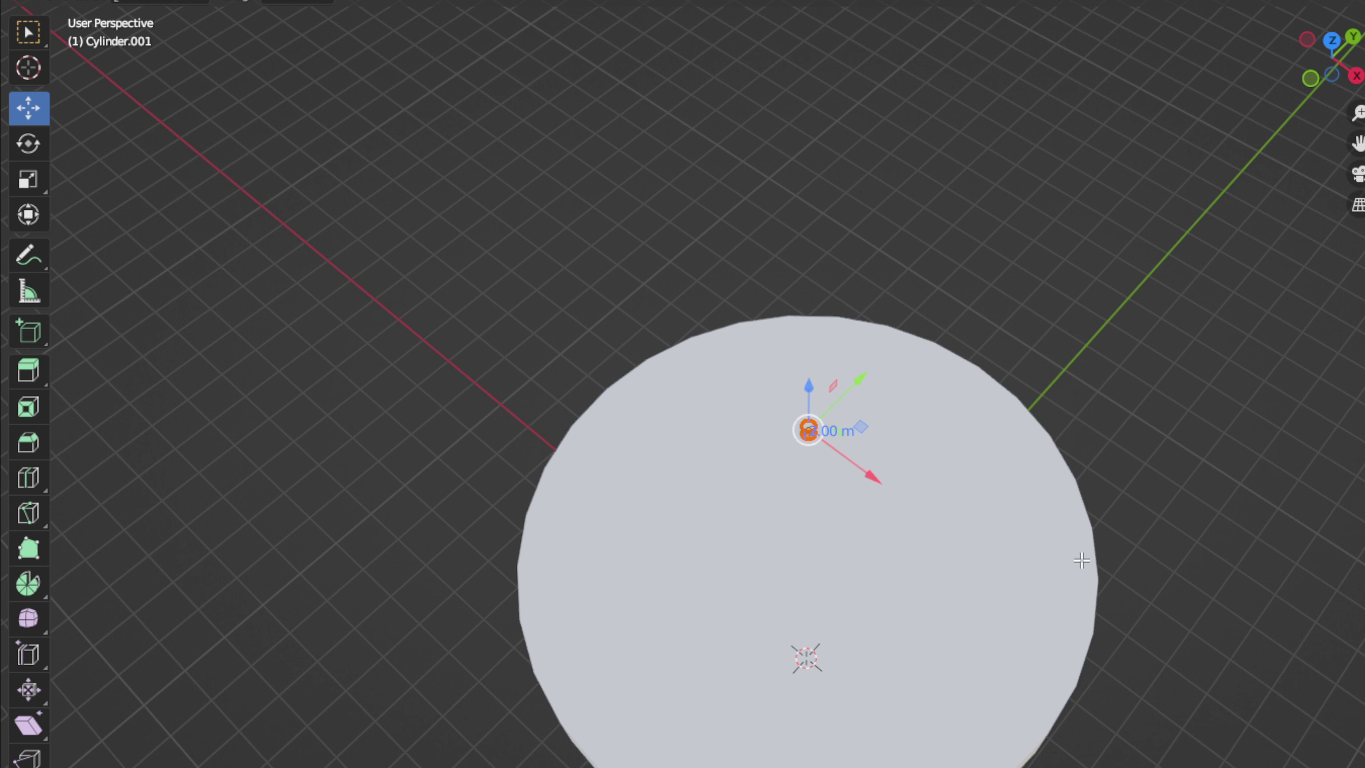
{"action": "middle_click_drag", "start_coordinate": [1311, 443], "coordinate": [1142, 360]}
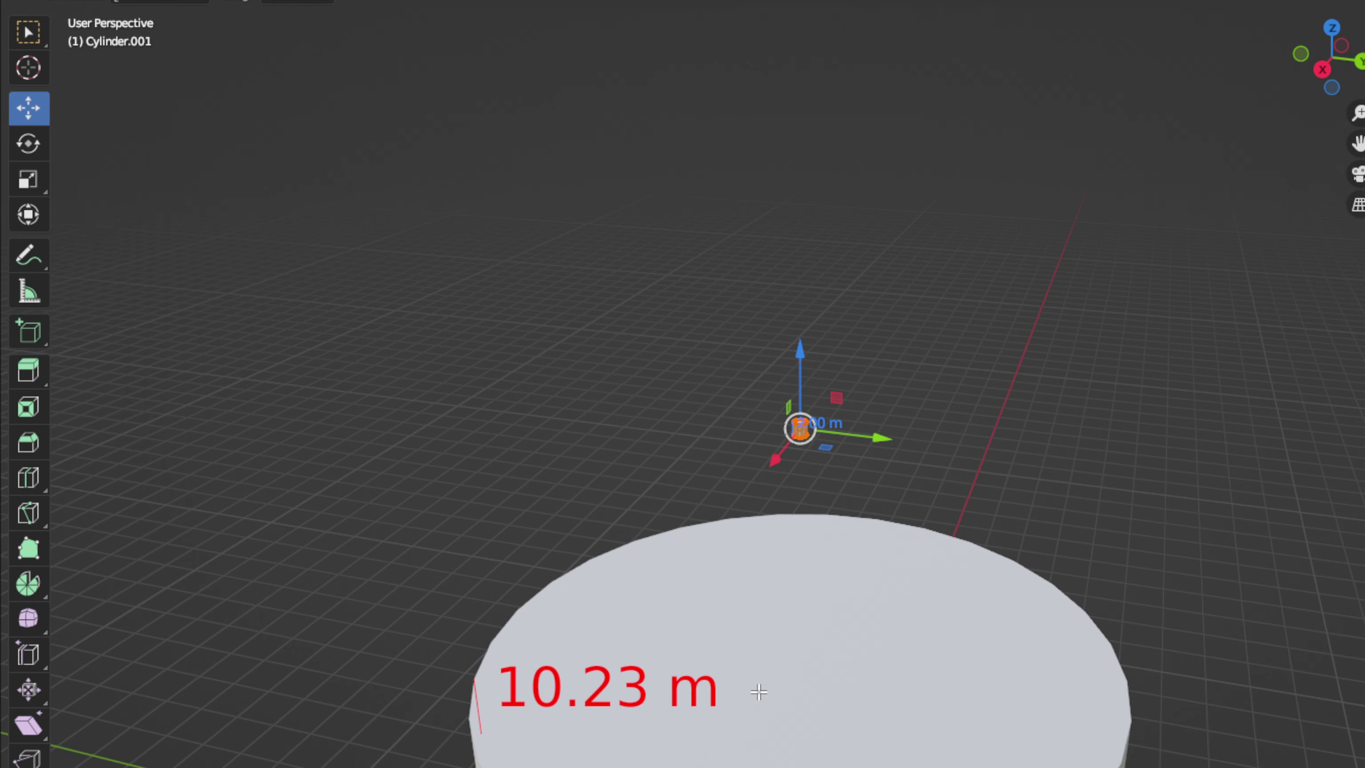
{"action": "middle_click_drag", "start_coordinate": [758, 692], "coordinate": [1032, 747]}
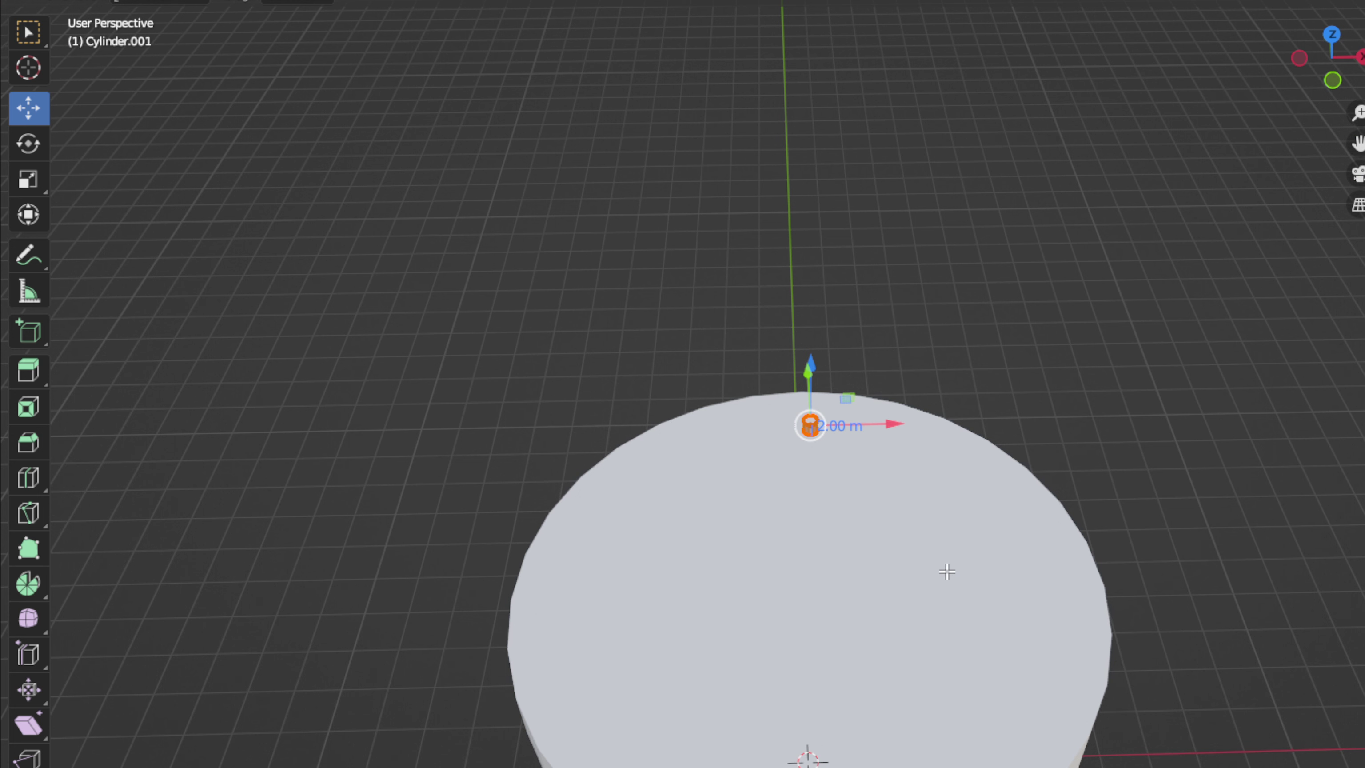
{"action": "scroll", "coordinate": [946, 573], "scroll_direction": "down", "scroll_amount": 2}
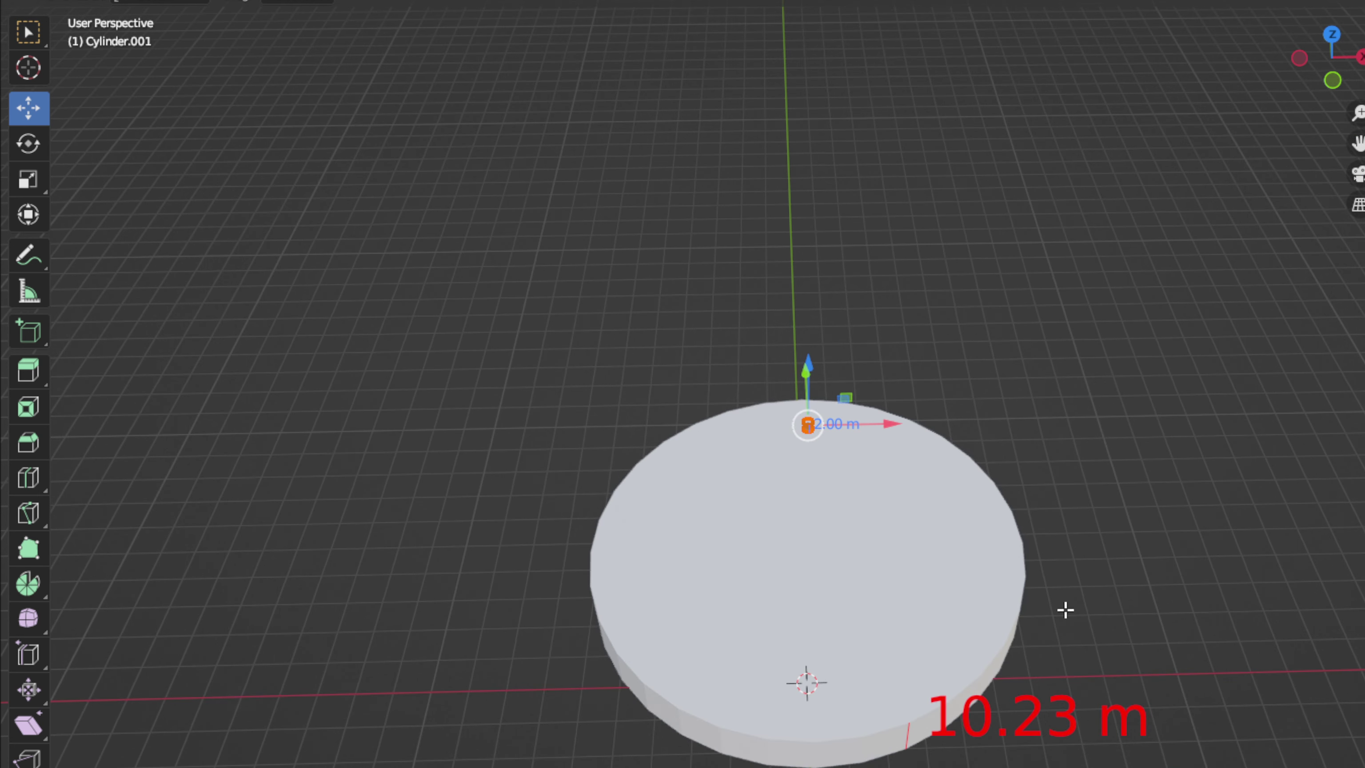